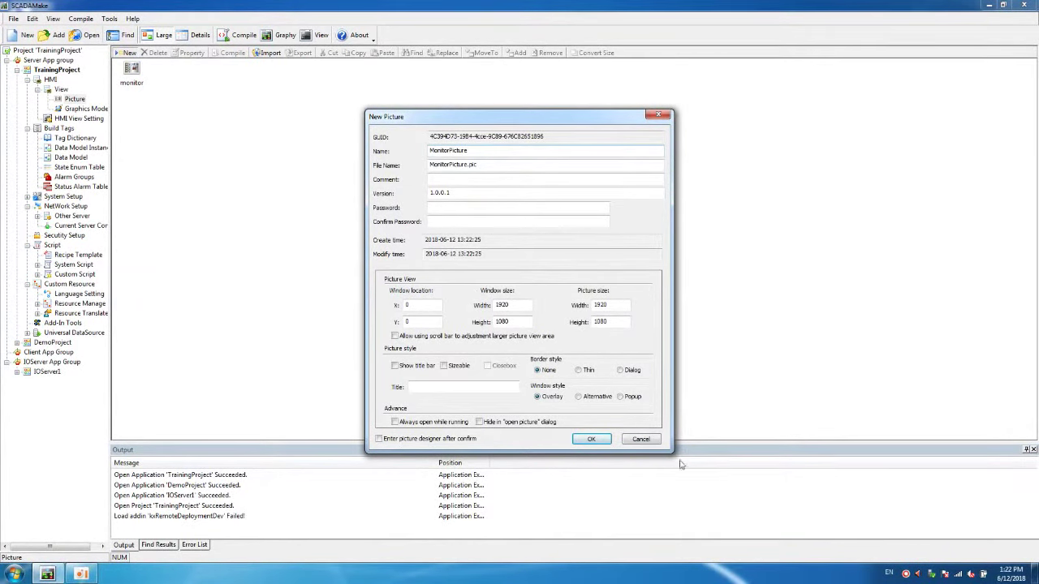
# Create the 1920 × 1080 picture MonitorPicture and open it in the picture editor
pyautogui.click(590, 443)
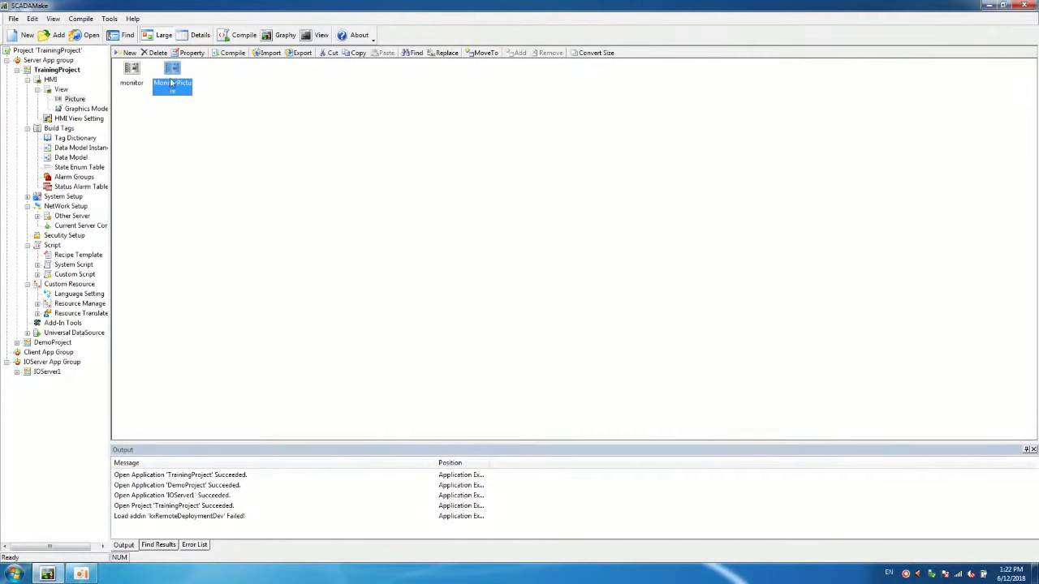
pyautogui.doubleClick(171, 83)
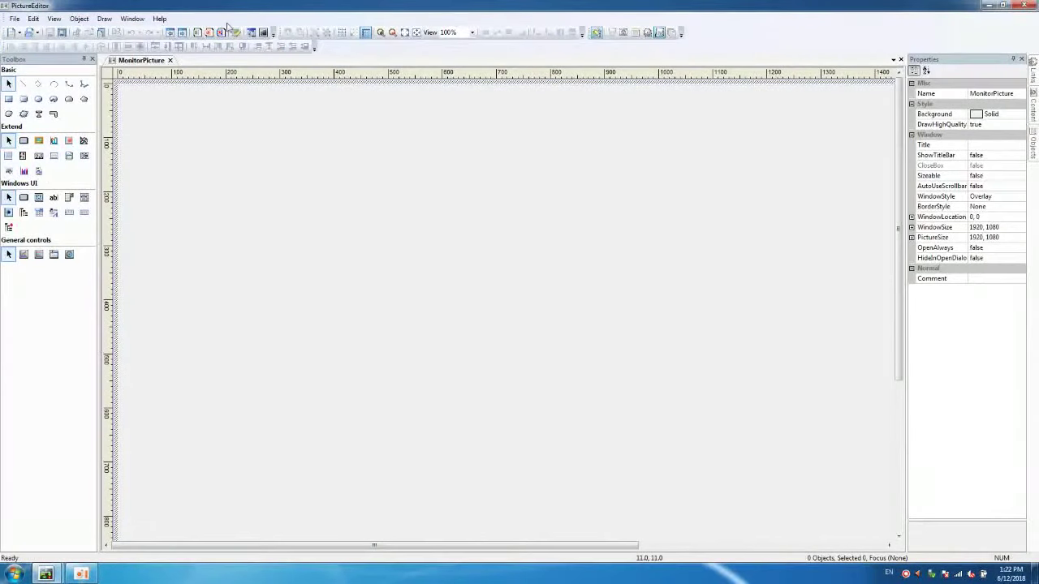
# Insert the tank graphy model in the picture and shrink it to about 213 × 340
pyautogui.click(210, 32)
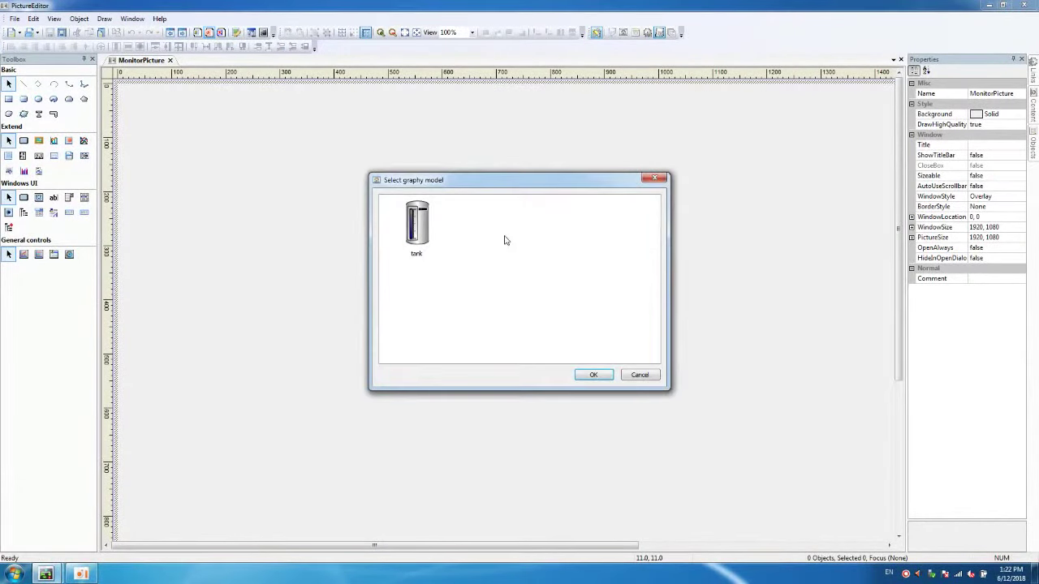
pyautogui.click(419, 235)
pyautogui.click(593, 375)
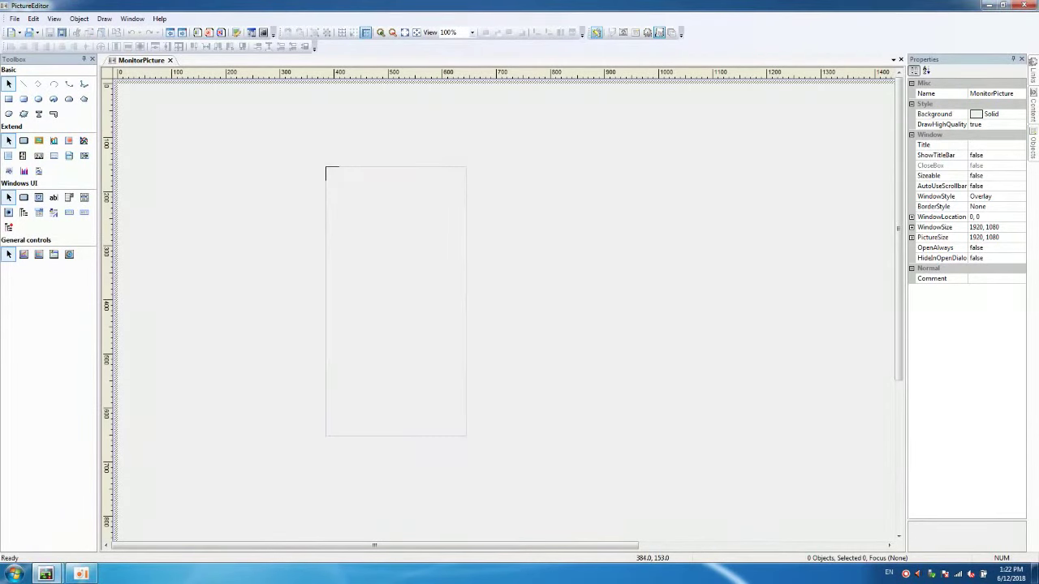
pyautogui.click(326, 168)
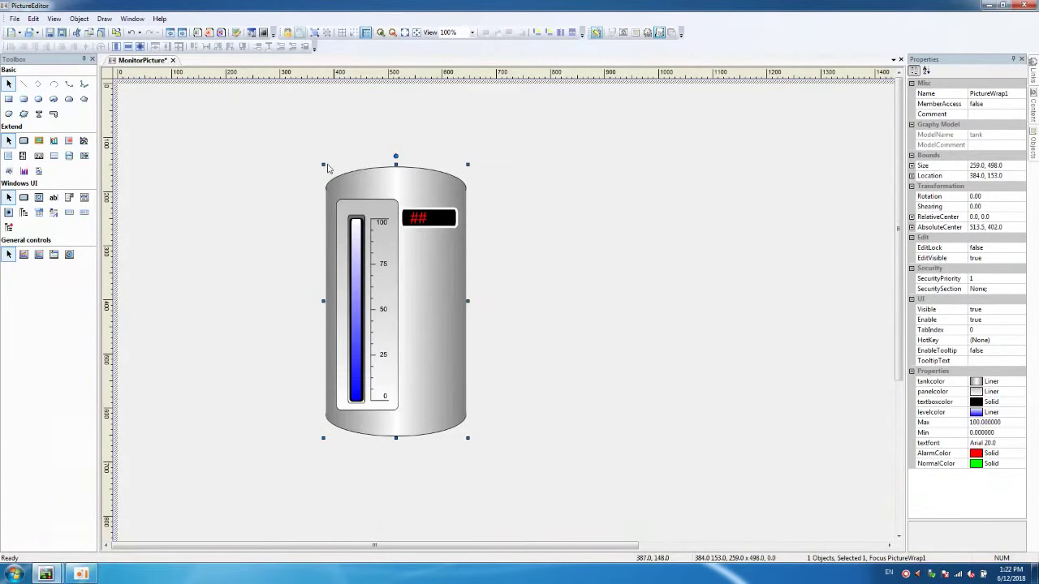
pyautogui.moveTo(395, 157); pyautogui.dragTo(395, 244)
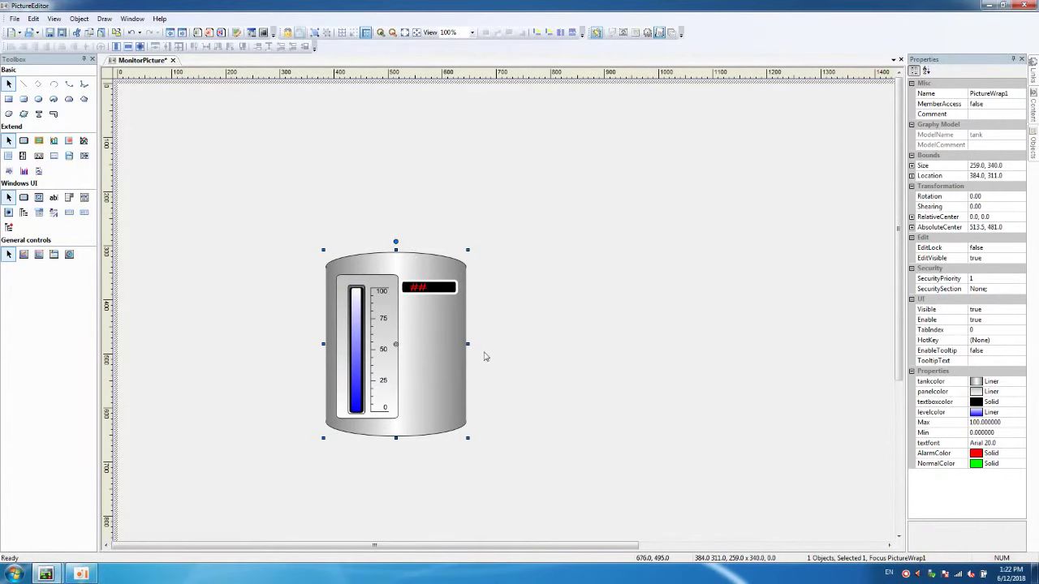
pyautogui.moveTo(466, 345); pyautogui.dragTo(442, 346)
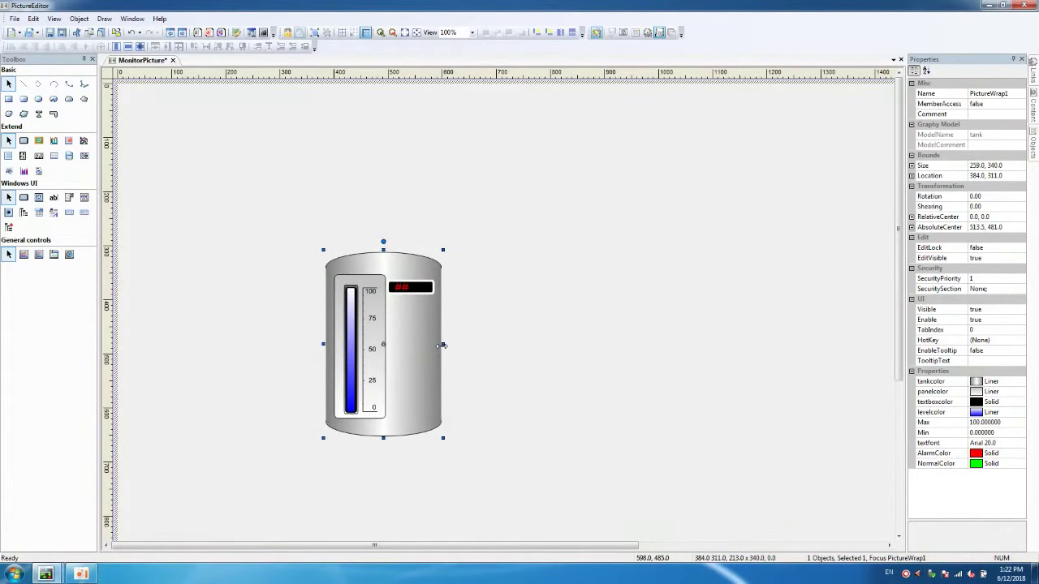
# Insert a second tank model right of the first and shrink it to about 224 × 378
pyautogui.click(209, 33)
pyautogui.doubleClick(421, 232)
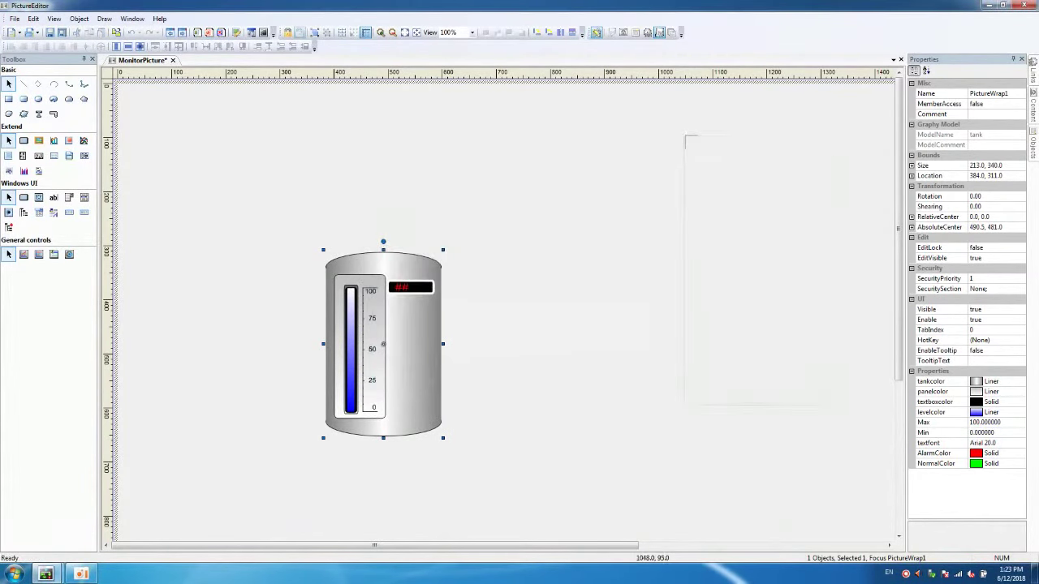
pyautogui.click(681, 139)
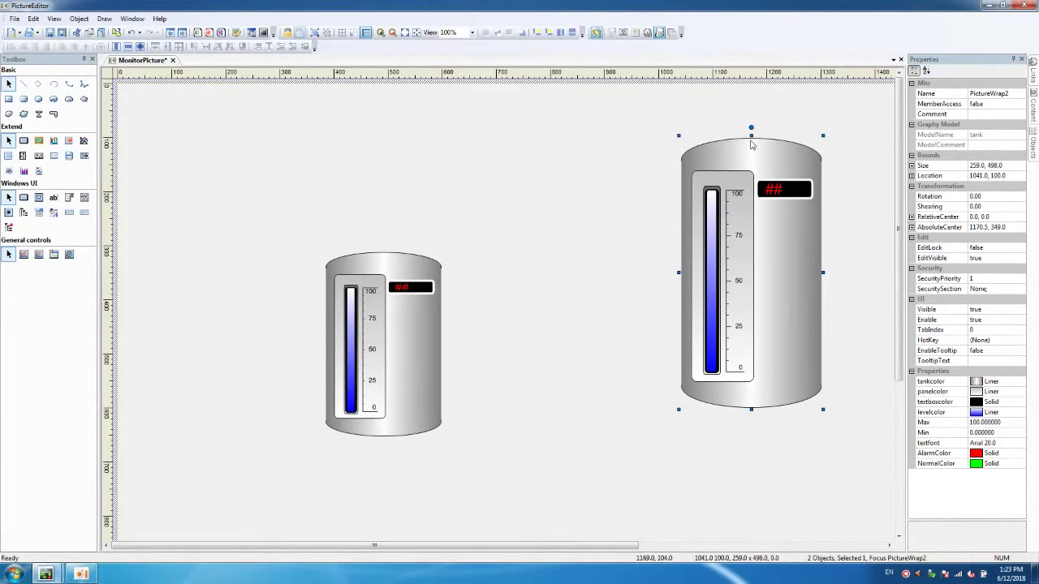
pyautogui.moveTo(751, 138); pyautogui.dragTo(749, 201)
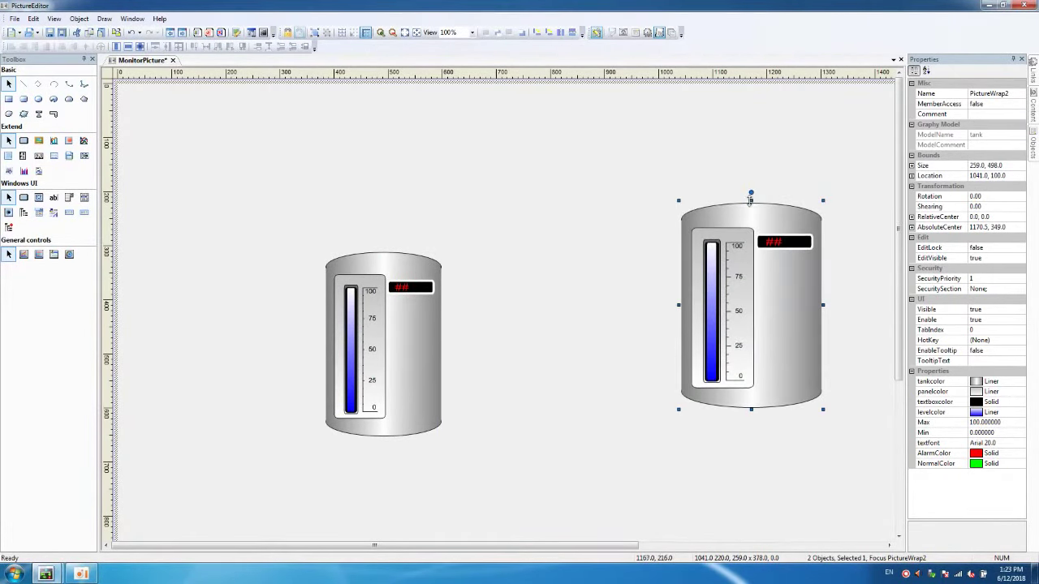
pyautogui.moveTo(823, 305); pyautogui.dragTo(803, 304)
# Reposition both tanks, leaving the second one higher than the first at about 1104, 80
pyautogui.moveTo(898, 166)
pyautogui.mouseDown()
pyautogui.moveTo(898, 274)
pyautogui.moveTo(911, 175)
pyautogui.mouseUp()
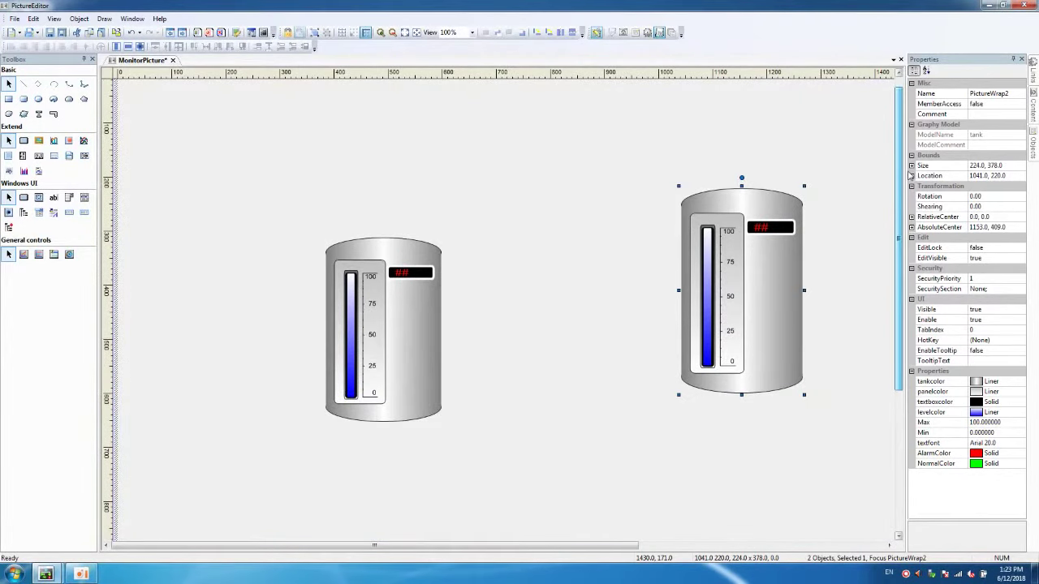
pyautogui.moveTo(399, 348); pyautogui.dragTo(408, 261)
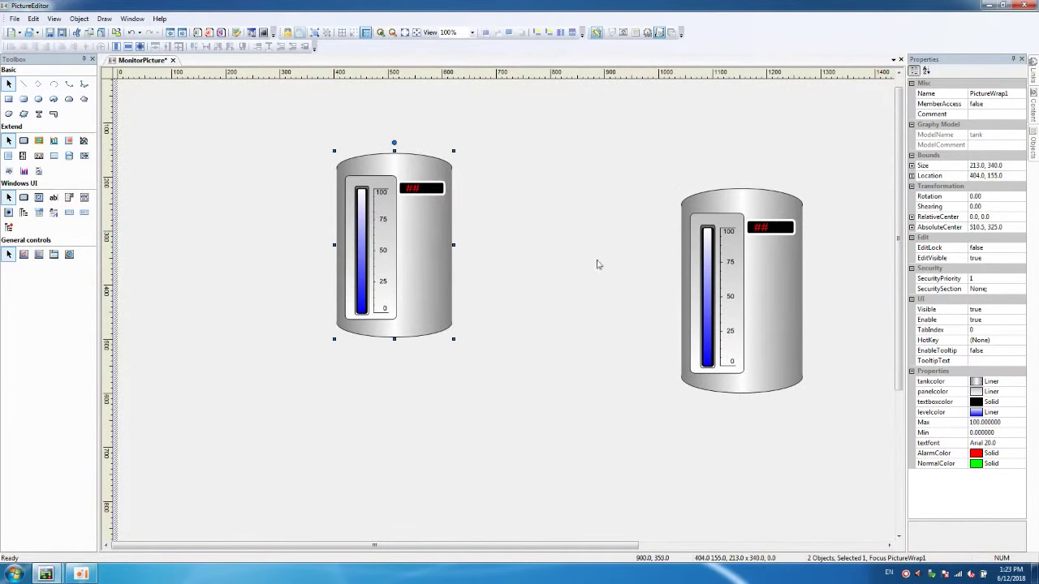
pyautogui.moveTo(747, 252); pyautogui.dragTo(774, 193)
pyautogui.scroll(1, 898, 195)
pyautogui.moveTo(395, 270); pyautogui.dragTo(406, 334)
pyautogui.moveTo(743, 273); pyautogui.dragTo(773, 276)
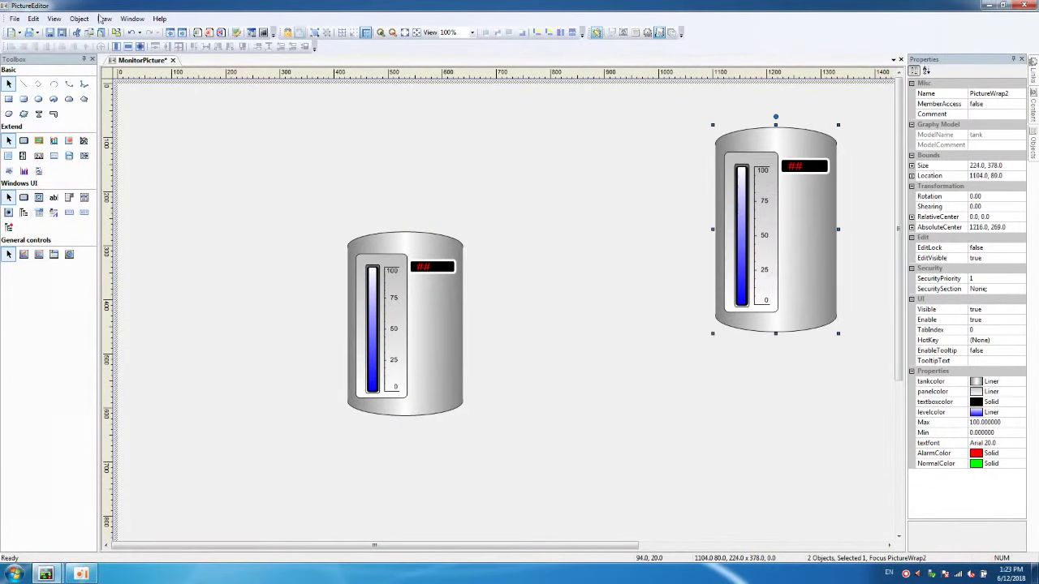
# Insert the predefined Blender object below and between the two tanks
pyautogui.click(196, 33)
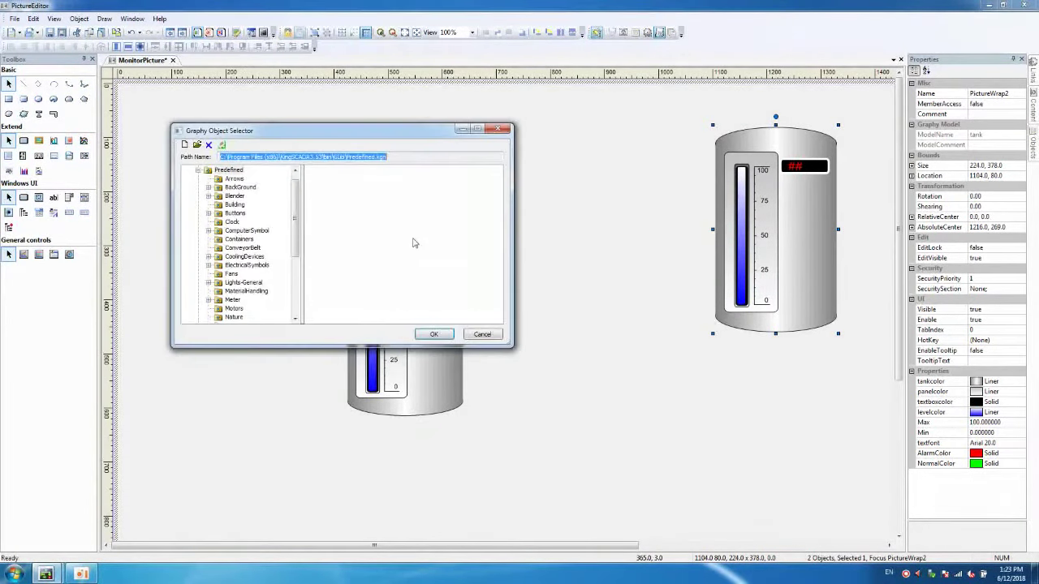
pyautogui.click(234, 196)
pyautogui.click(439, 336)
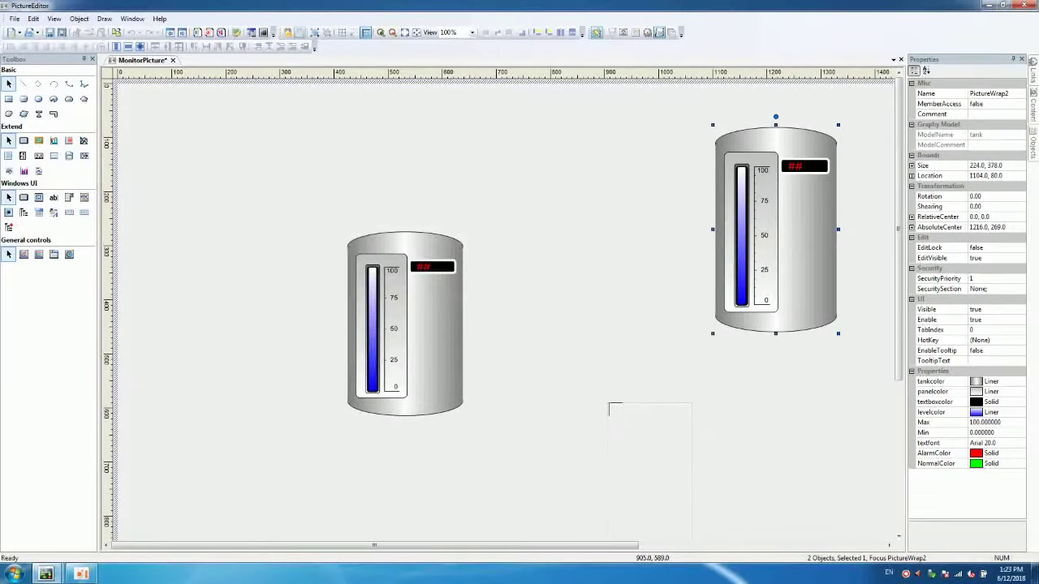
pyautogui.click(582, 404)
# Move the blender to the lower part of the picture and enlarge it to about 200 × 373
pyautogui.moveTo(898, 280); pyautogui.dragTo(881, 370)
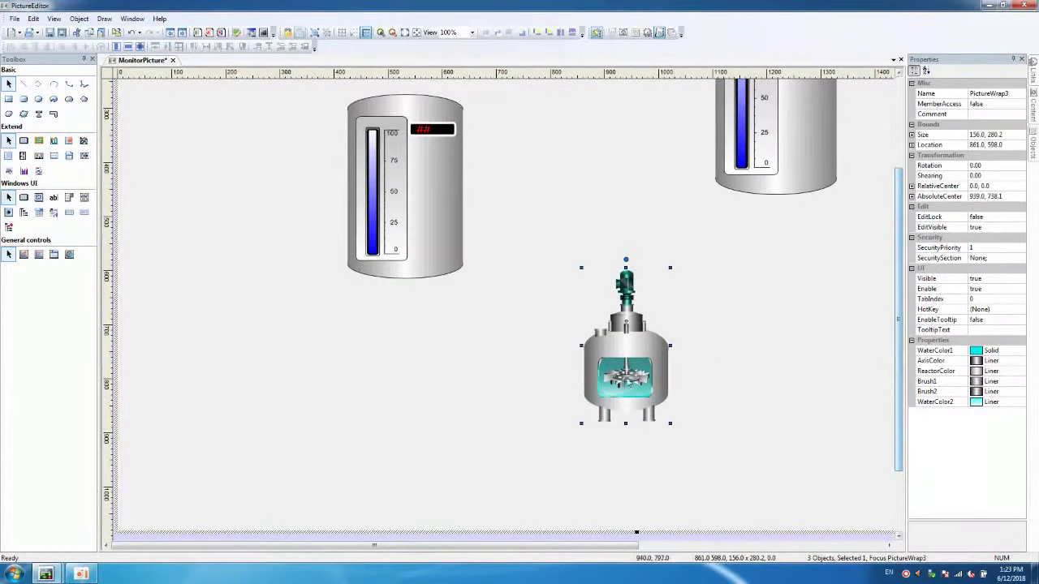
pyautogui.moveTo(626, 383); pyautogui.dragTo(610, 410)
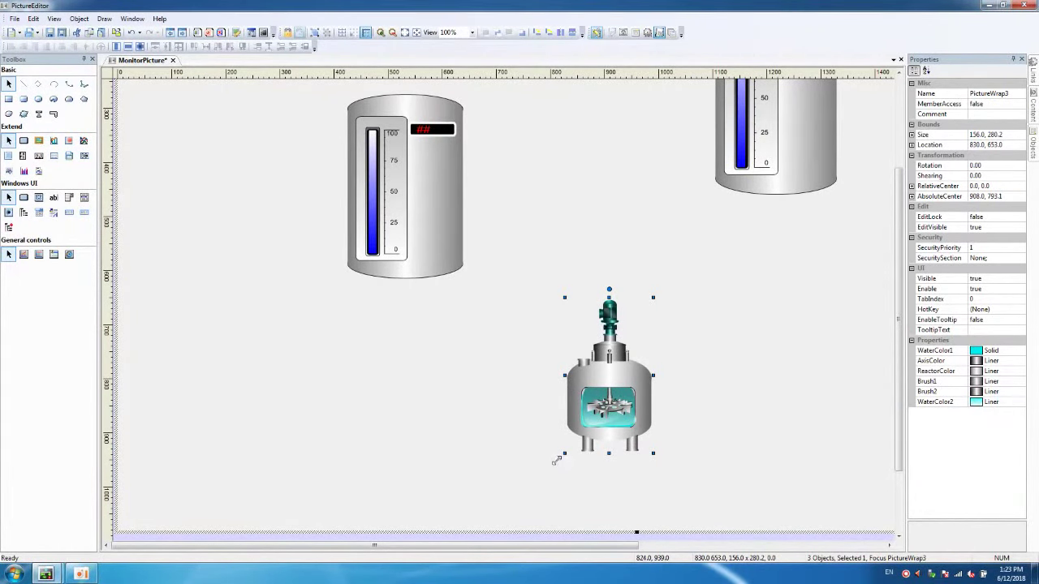
pyautogui.moveTo(540, 471); pyautogui.dragTo(540, 471)
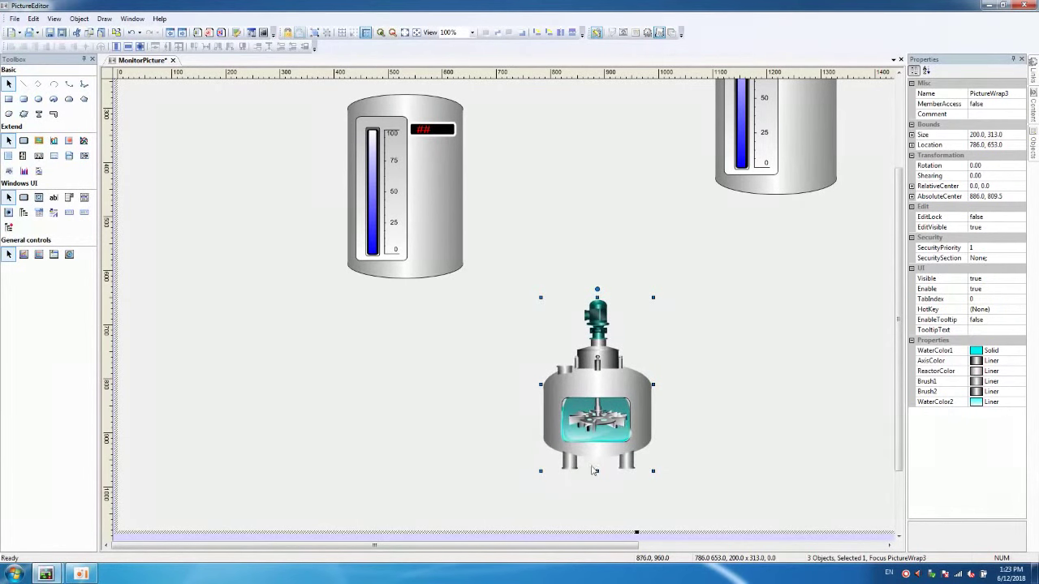
pyautogui.moveTo(596, 504); pyautogui.dragTo(597, 503)
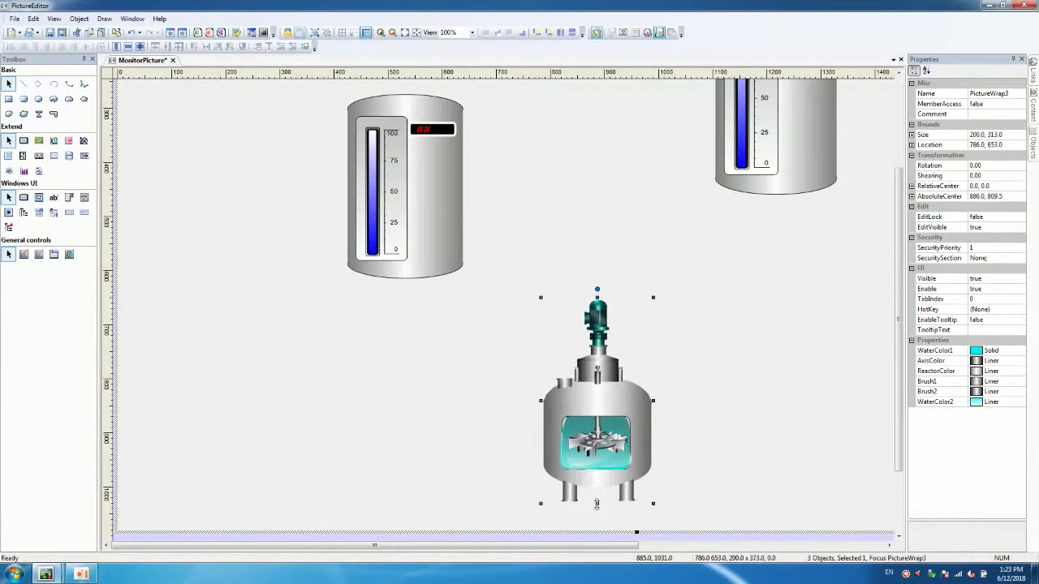
pyautogui.click(763, 347)
# Insert valve Valves007 from the predefined Valves group, shrink it to about 76 × 43, and place it above and between the tanks
pyautogui.moveTo(897, 258); pyautogui.dragTo(910, 174)
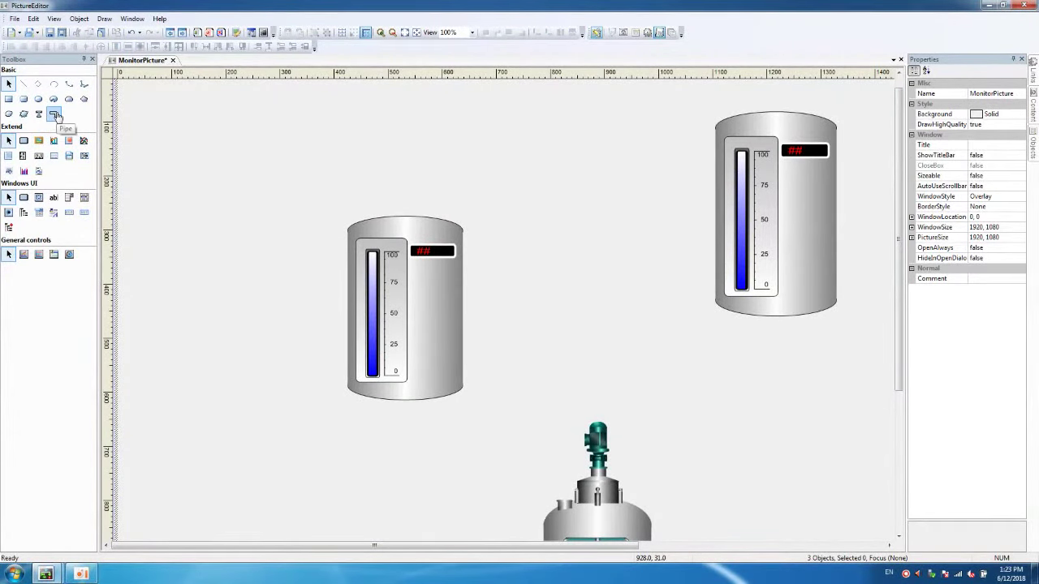
pyautogui.click(196, 34)
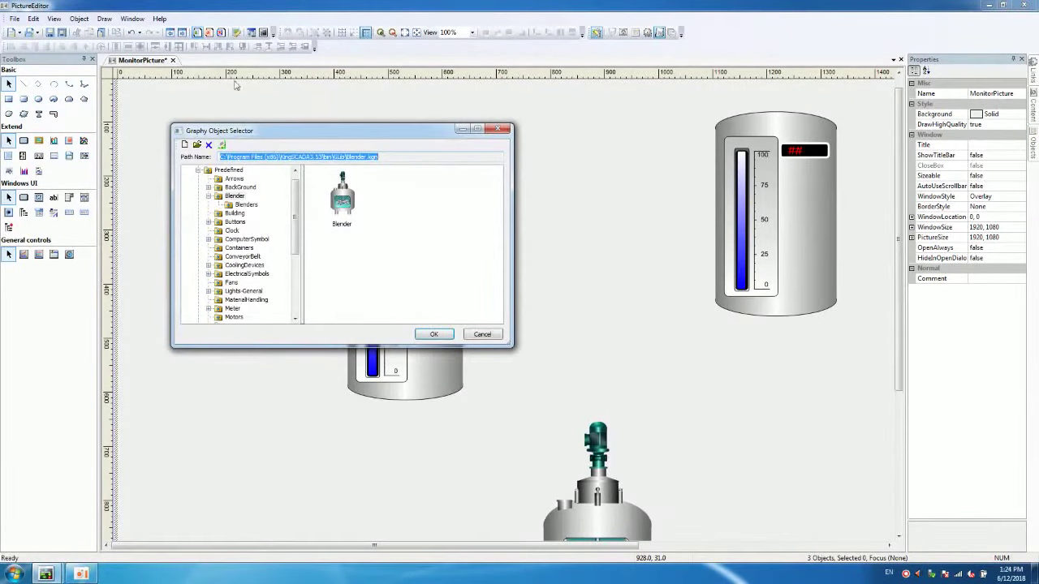
pyautogui.moveTo(295, 225); pyautogui.dragTo(295, 284)
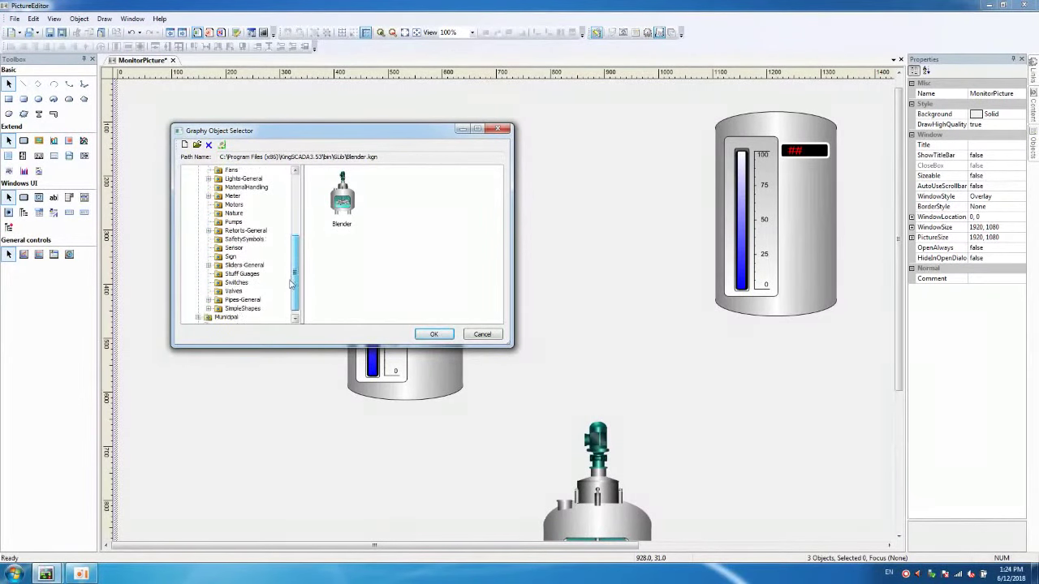
pyautogui.click(234, 293)
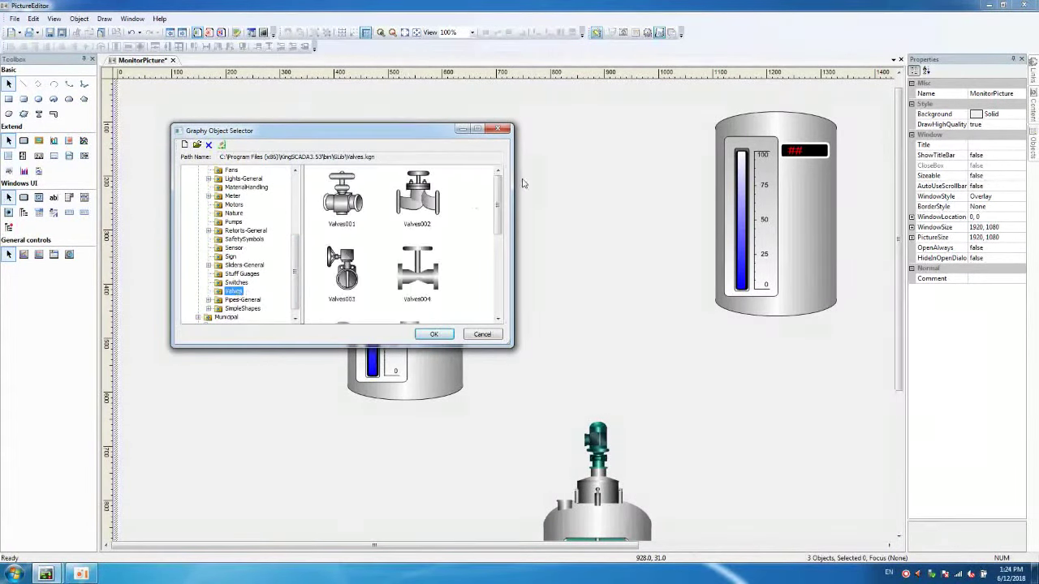
pyautogui.scroll(-3, 487, 203)
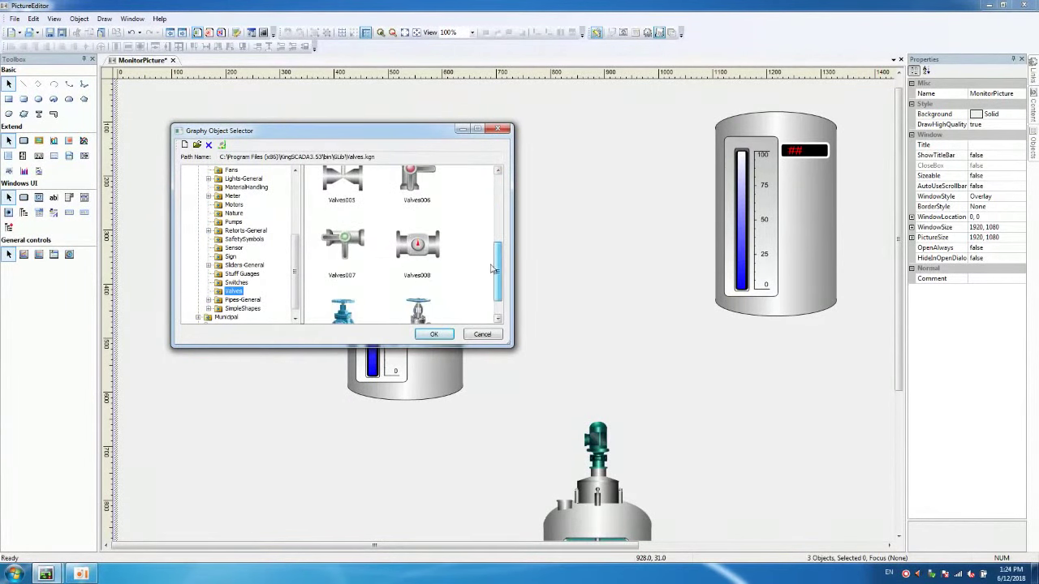
pyautogui.click(336, 246)
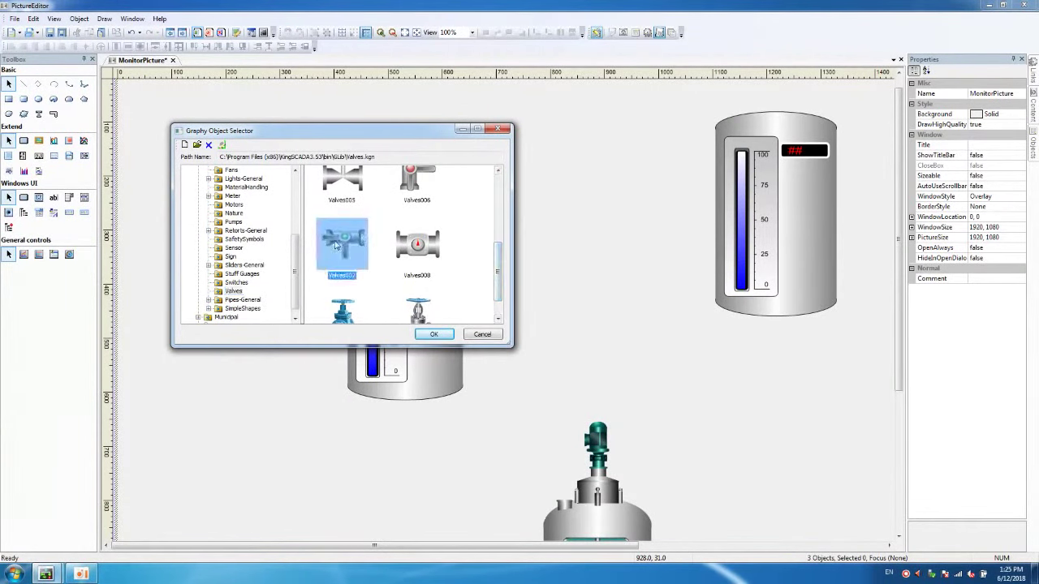
pyautogui.click(425, 338)
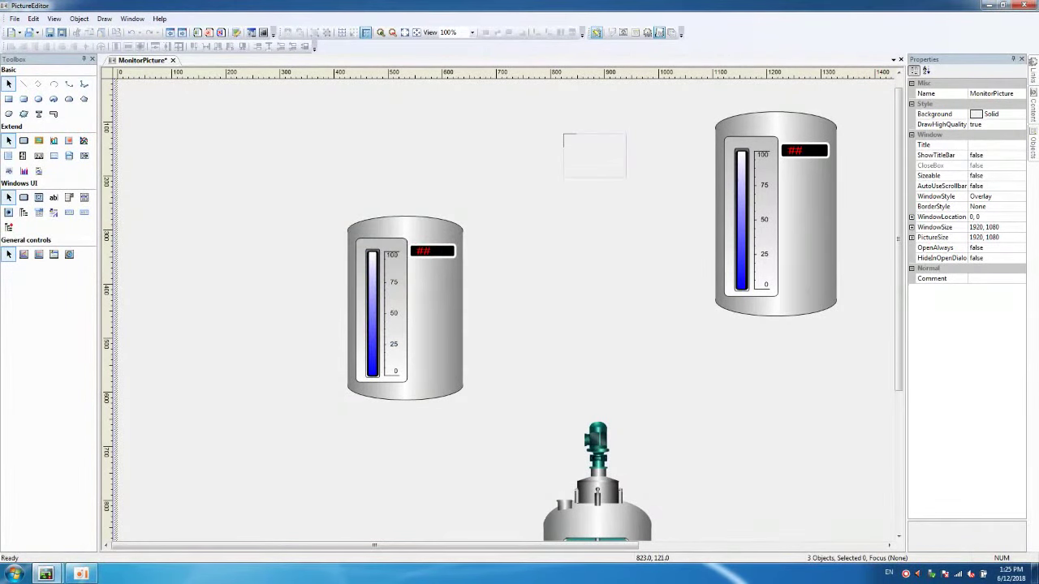
pyautogui.click(563, 135)
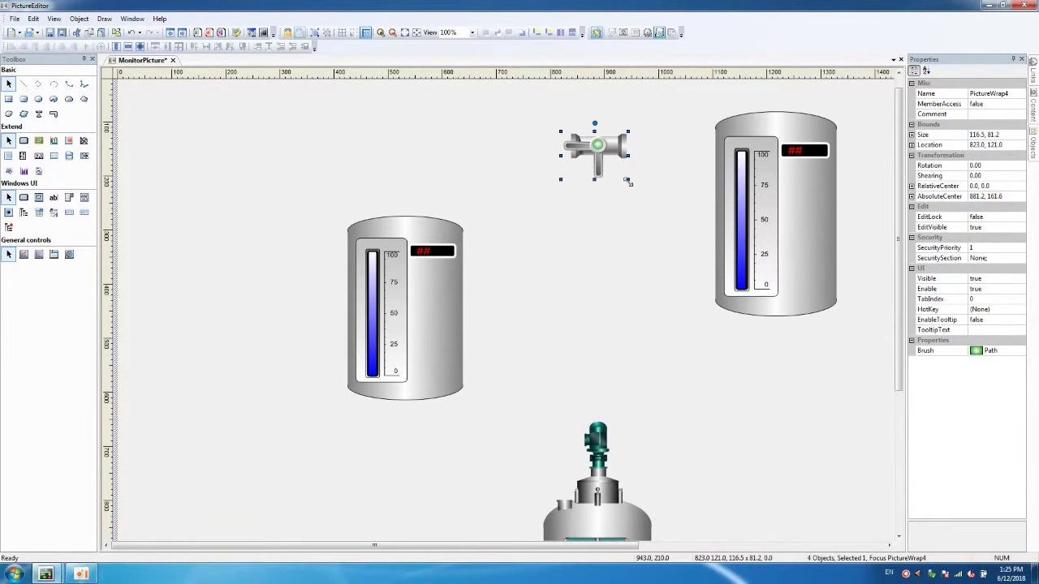
pyautogui.moveTo(628, 181); pyautogui.dragTo(516, 99)
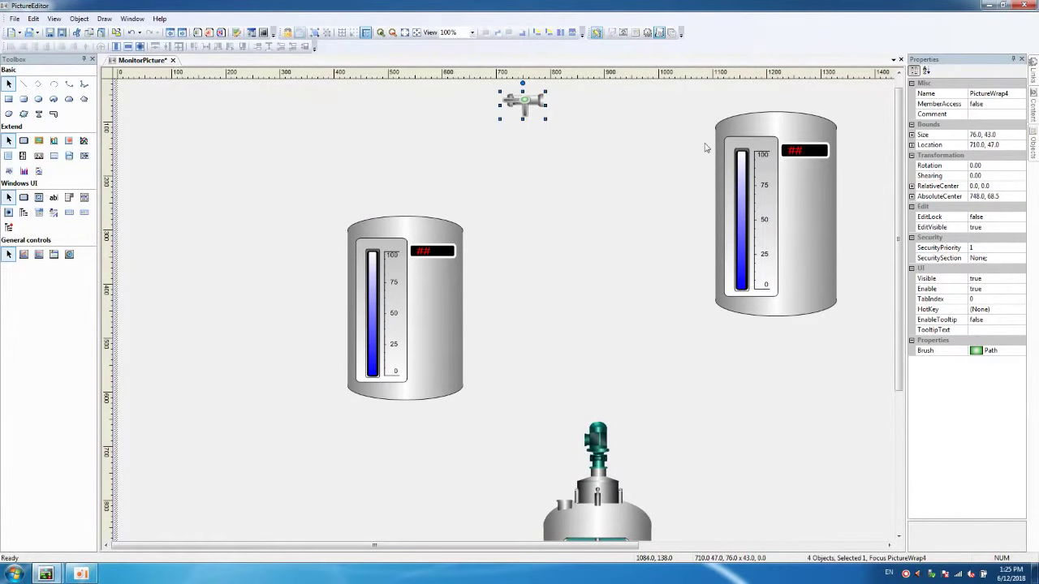
# Copy the valve and paste a duplicate just above the blender, at about 884, 507
pyautogui.rightClick(526, 105)
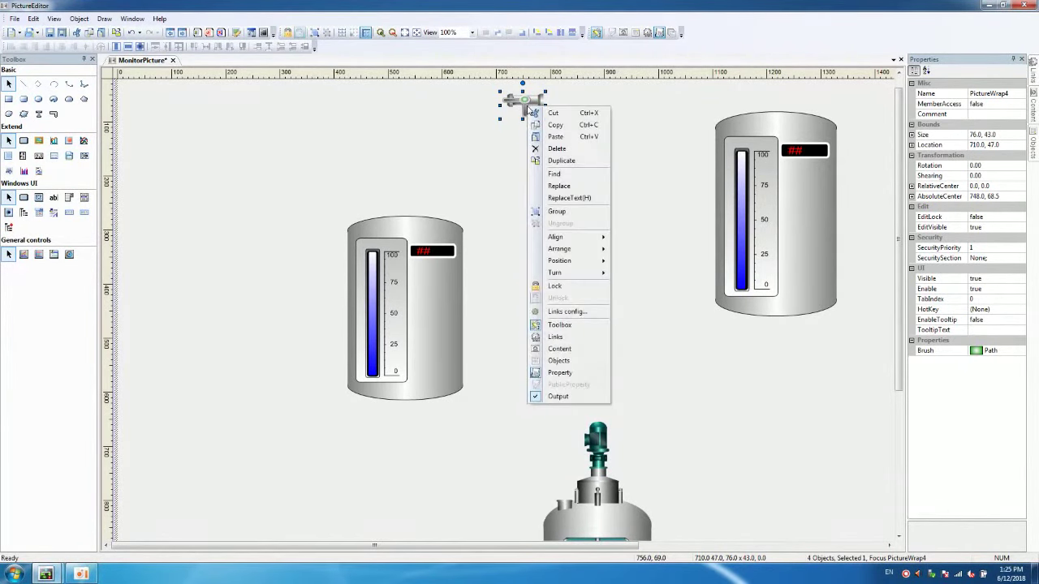
pyautogui.click(555, 126)
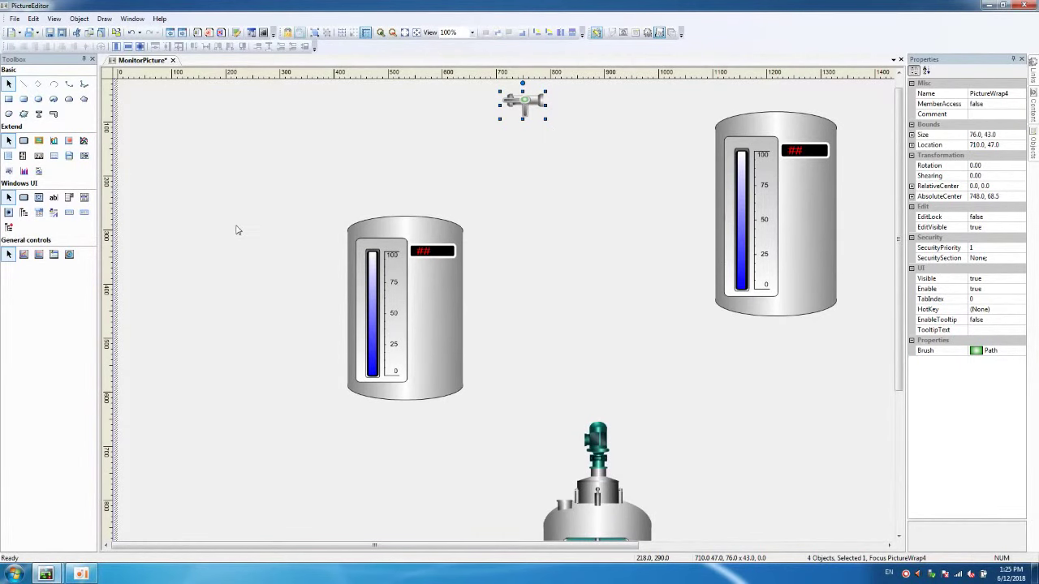
pyautogui.rightClick(609, 357)
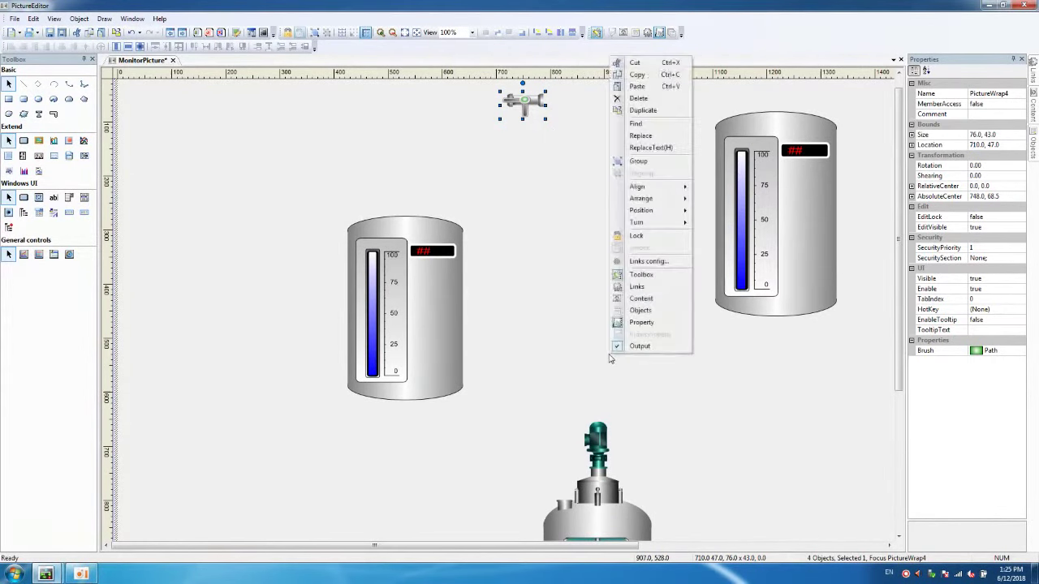
pyautogui.click(637, 86)
pyautogui.click(616, 353)
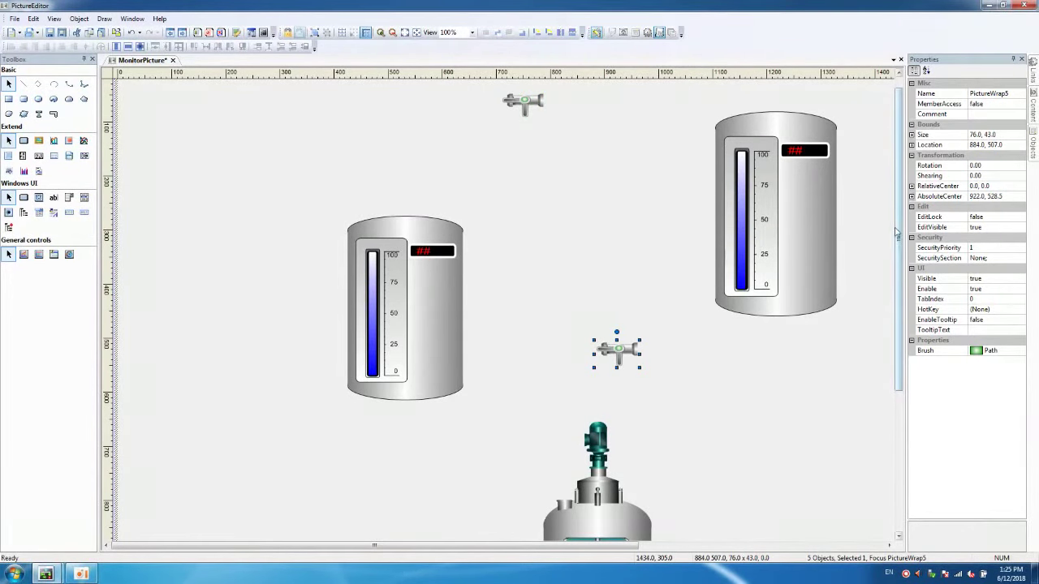
# Paste another copy of the valve below the first tank, at about 525, 715
pyautogui.moveTo(898, 233); pyautogui.dragTo(899, 316)
pyautogui.rightClick(446, 344)
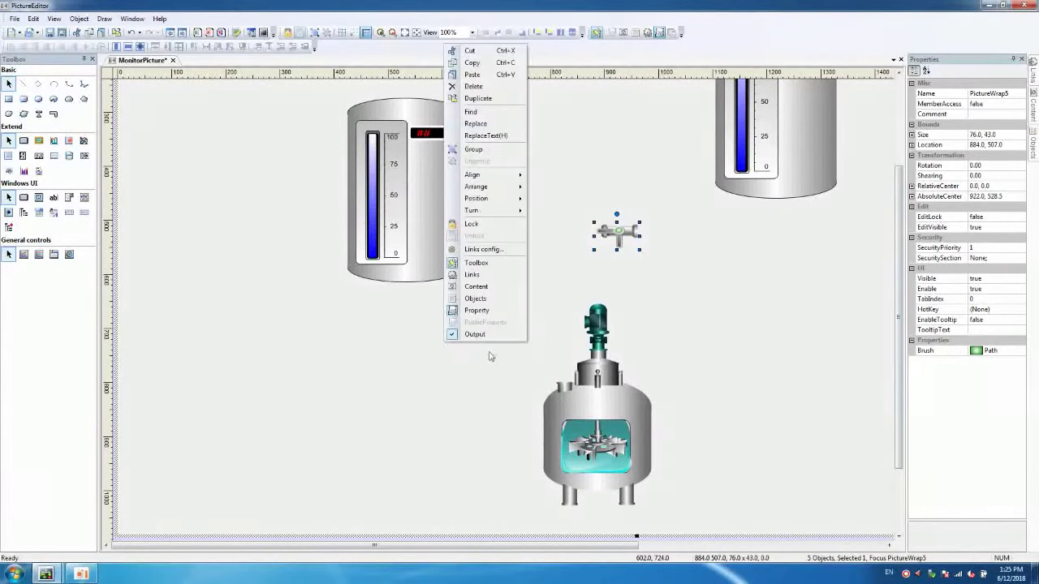
pyautogui.click(473, 75)
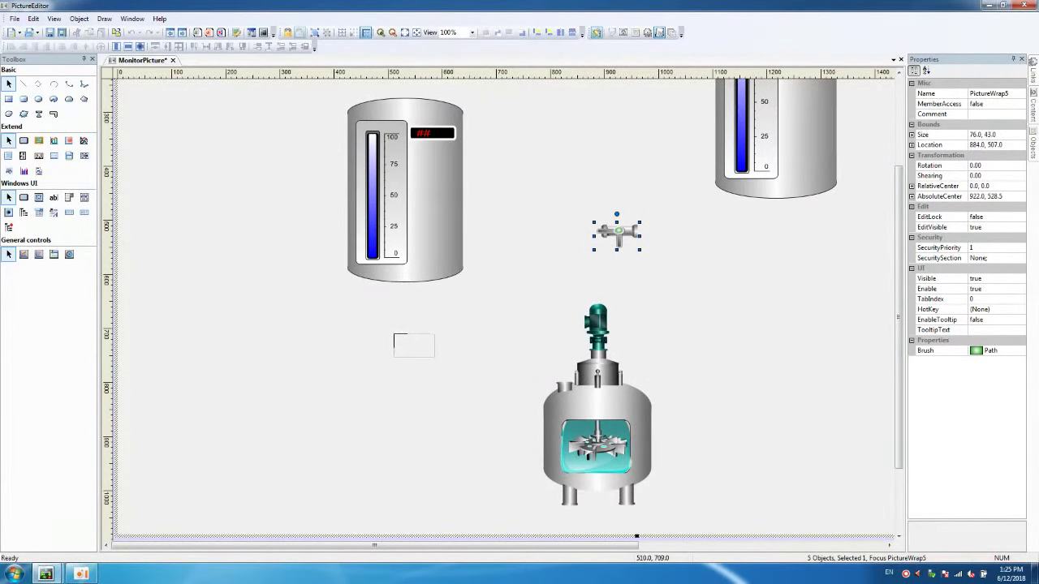
pyautogui.click(398, 334)
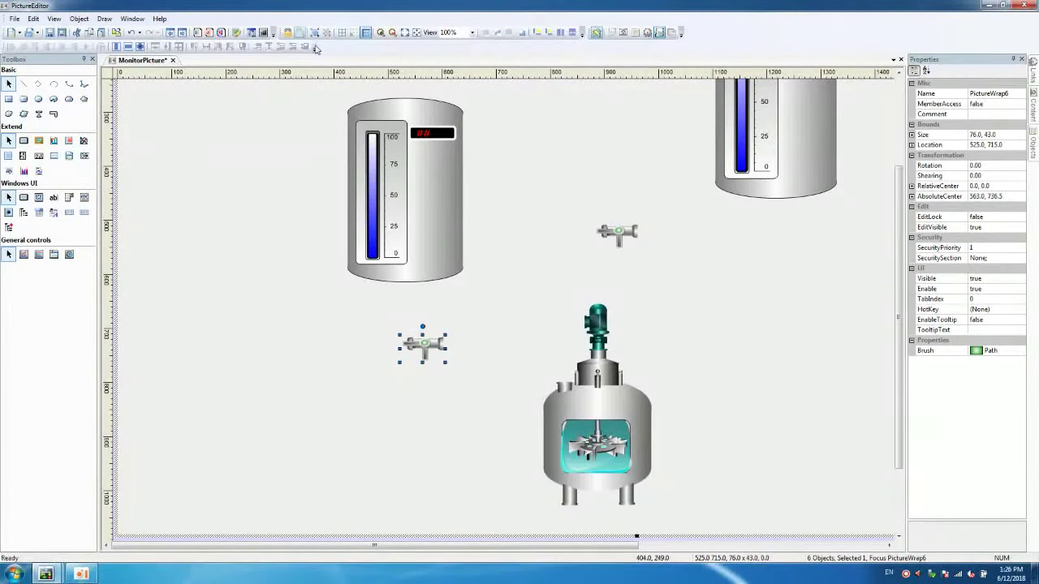
# Insert pump Pumps004 from the predefined Pumps group at the lower left of the picture and rotate it to about 91°
pyautogui.click(196, 33)
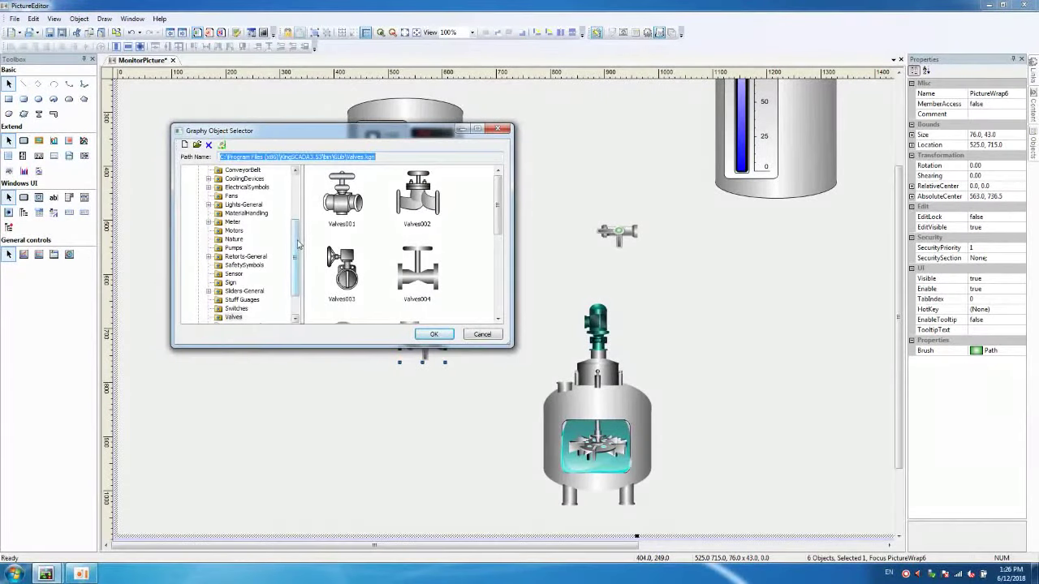
pyautogui.click(233, 248)
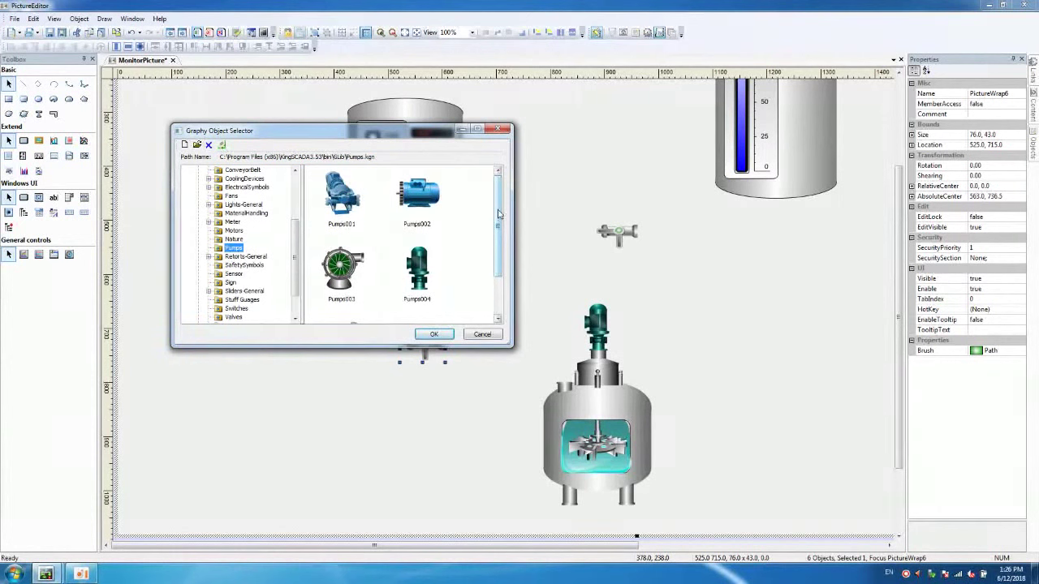
pyautogui.click(426, 272)
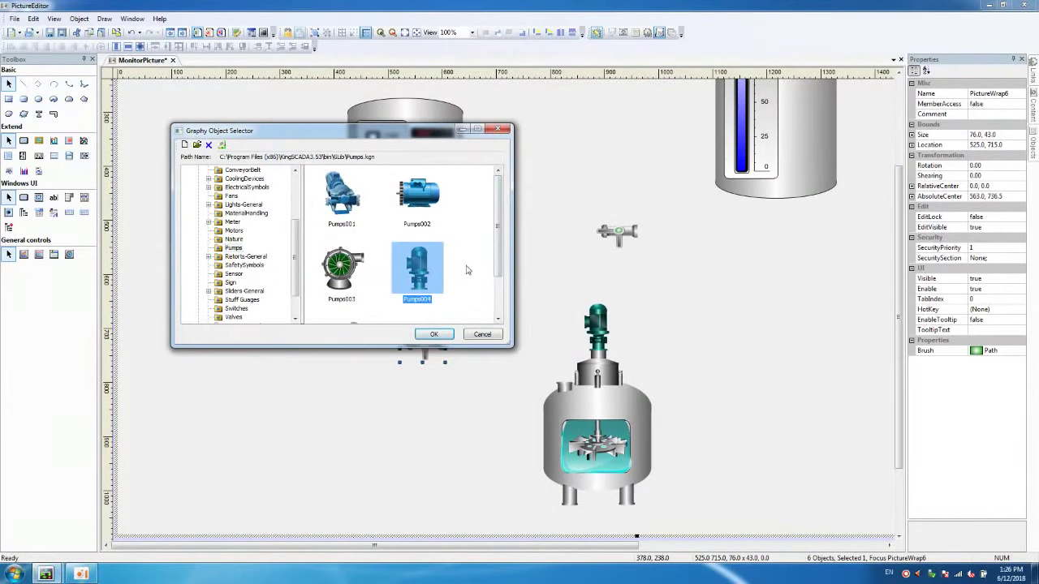
pyautogui.click(437, 334)
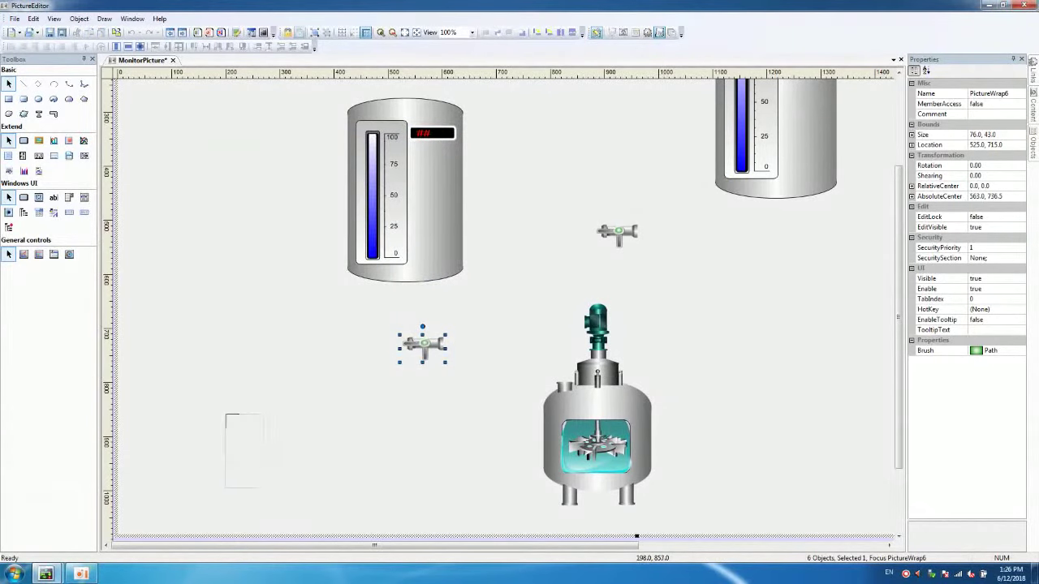
pyautogui.click(210, 359)
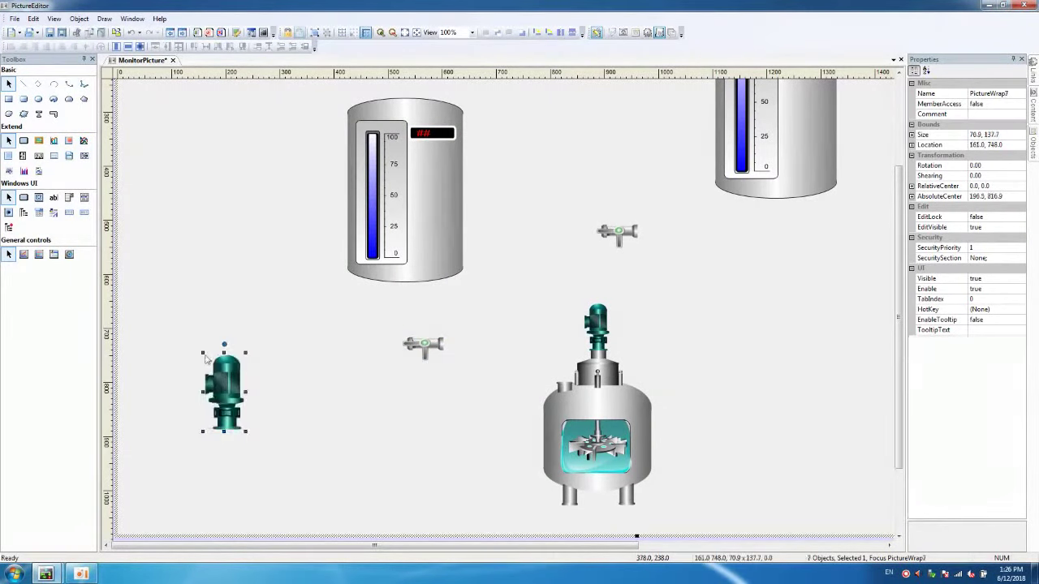
pyautogui.moveTo(223, 348); pyautogui.dragTo(254, 394)
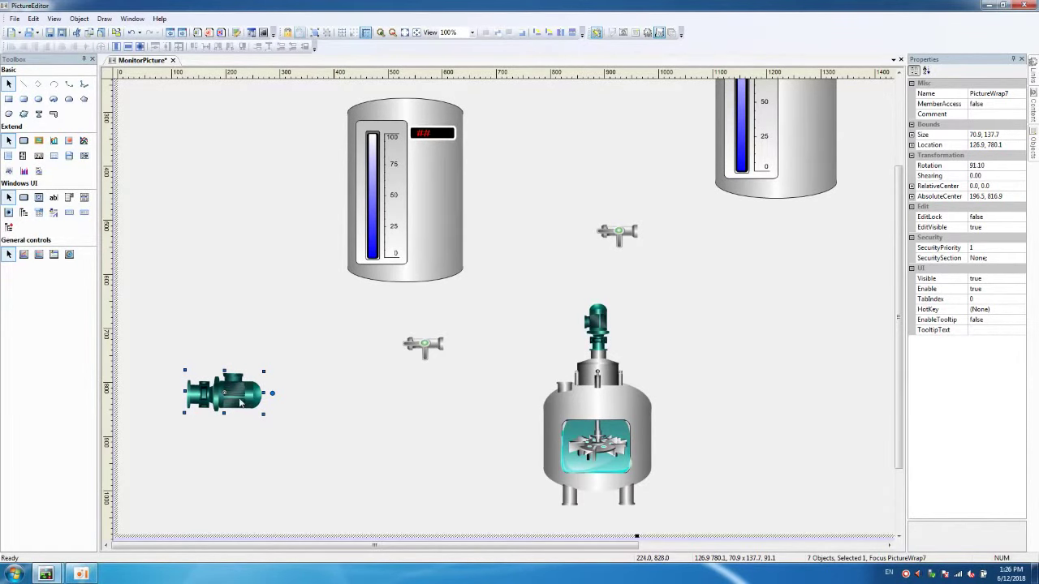
# Copy the rotated pump and paste a duplicate below it and to its right, at about 307, 963
pyautogui.rightClick(239, 398)
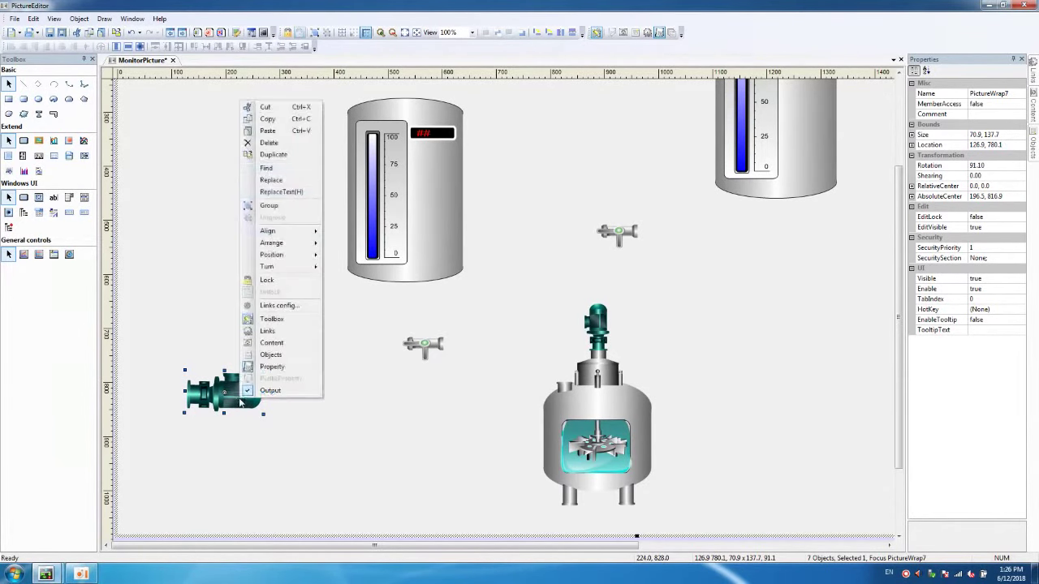
pyautogui.click(269, 123)
pyautogui.rightClick(309, 490)
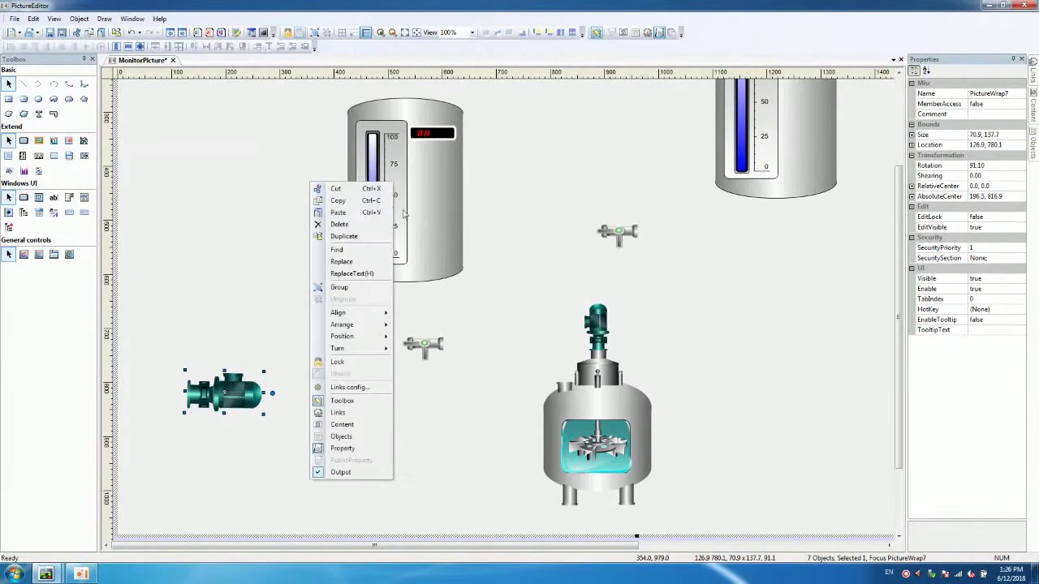
pyautogui.click(328, 214)
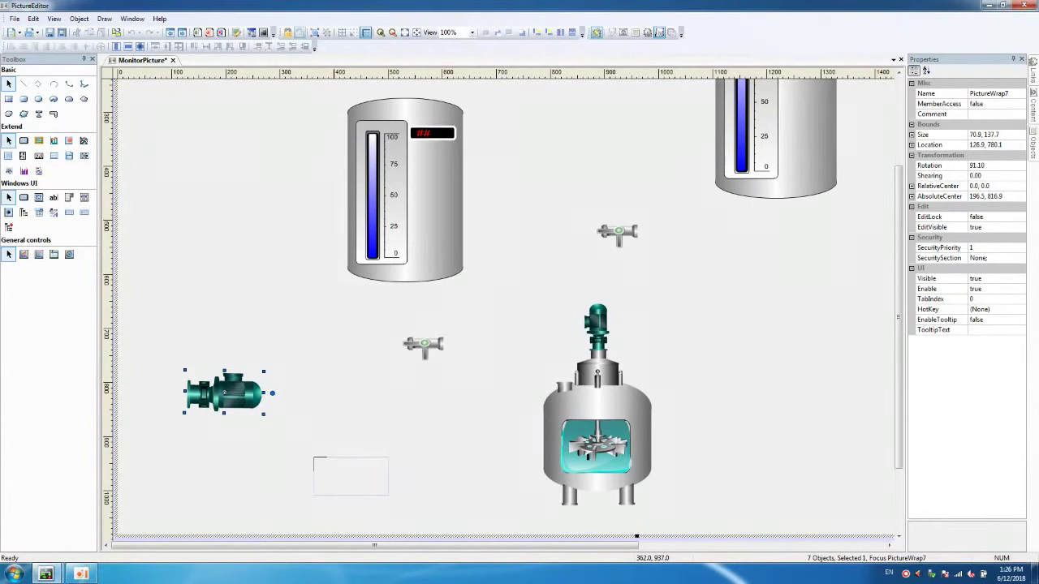
pyautogui.click(284, 470)
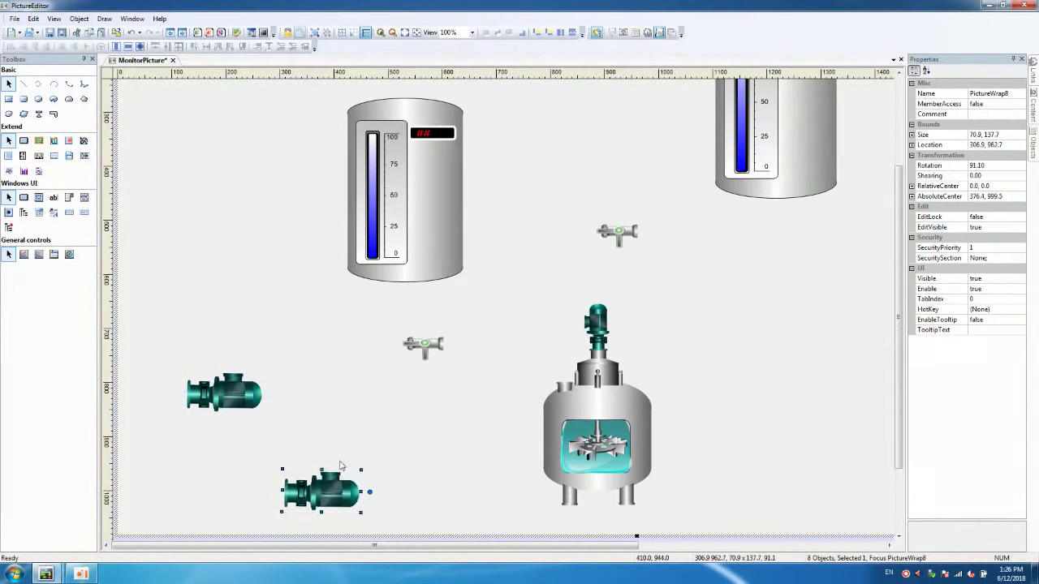
# Paste another copy of the pump to the right of the blender, at about 1213, 817
pyautogui.click(706, 397)
pyautogui.rightClick(803, 431)
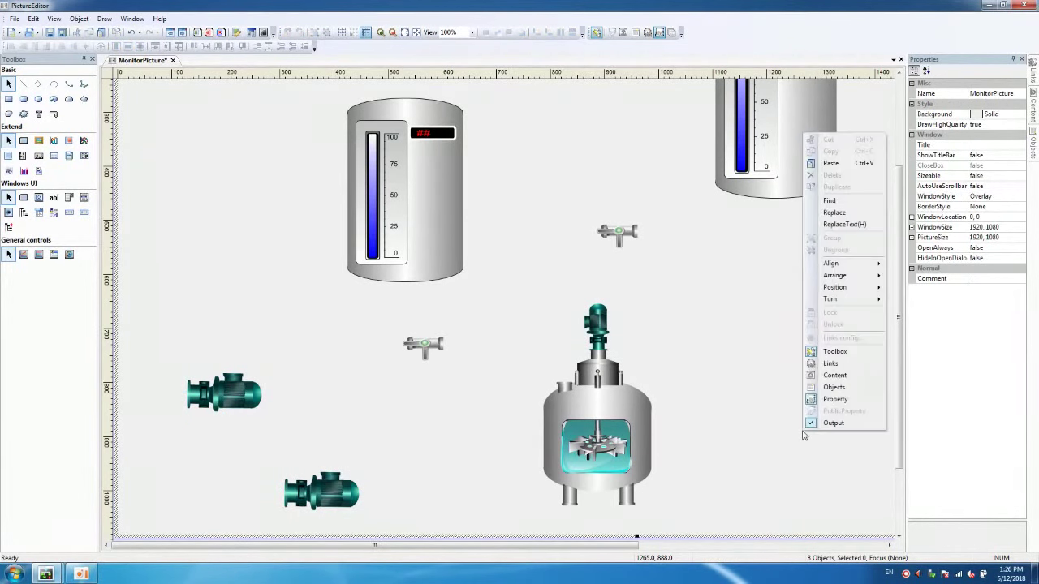
pyautogui.click(831, 164)
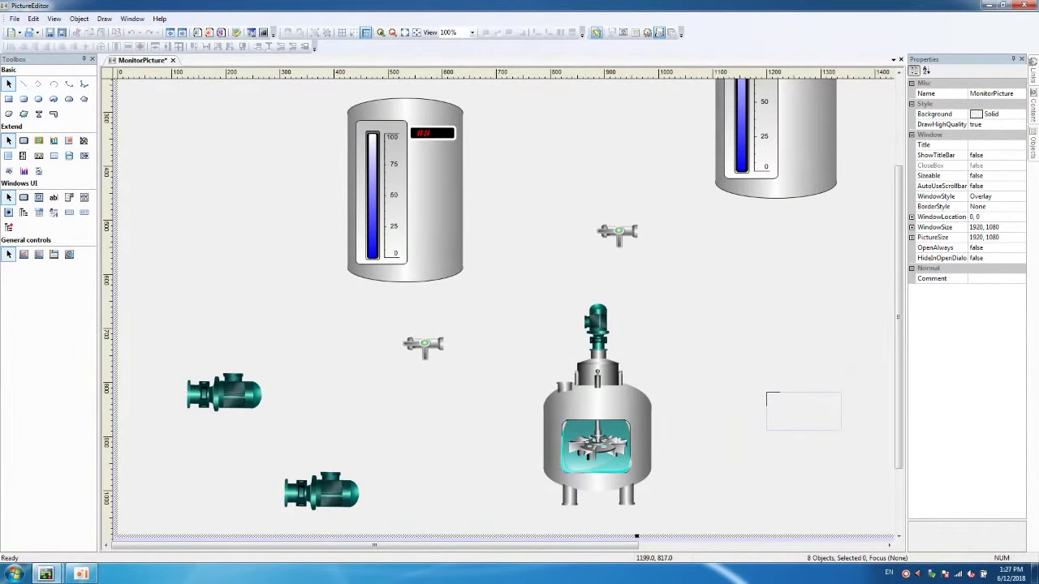
pyautogui.click(774, 393)
# Draw a pipe of about 417 × 50 from the top of the second tank up and across to the upper valve
pyautogui.moveTo(899, 291); pyautogui.dragTo(900, 199)
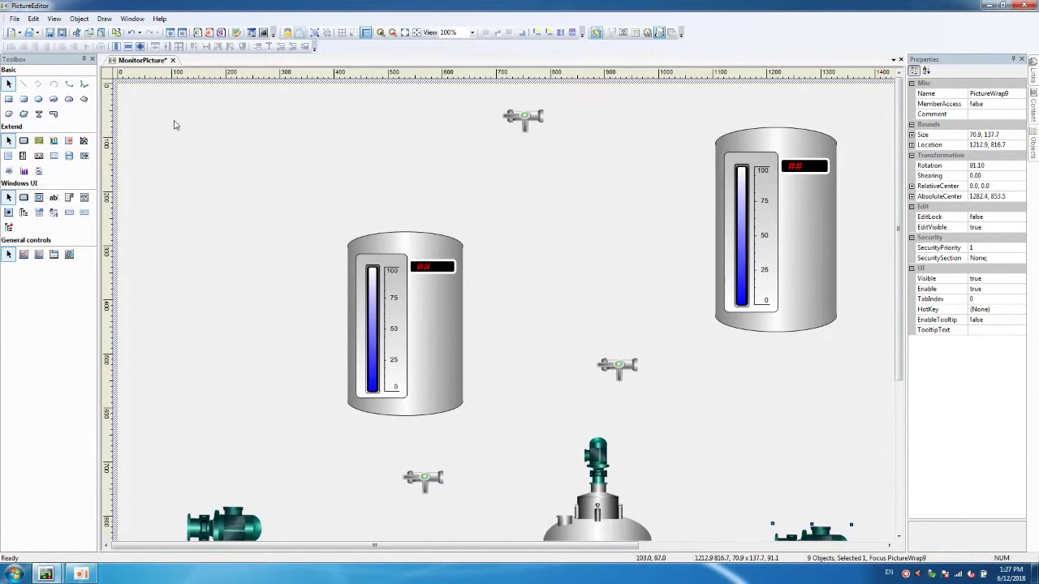
pyautogui.click(54, 114)
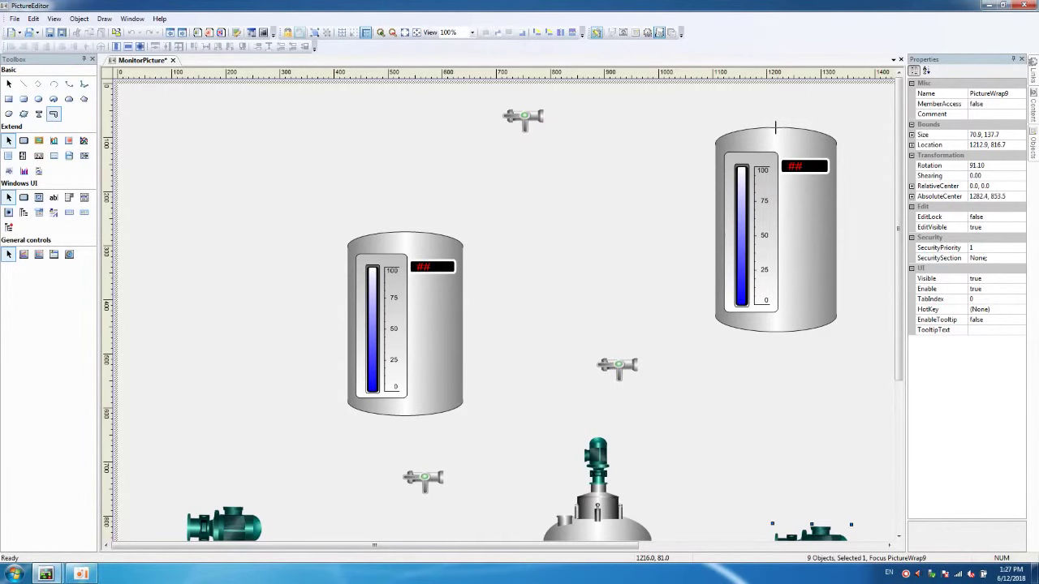
pyautogui.moveTo(775, 127)
pyautogui.mouseDown()
pyautogui.moveTo(777, 96)
pyautogui.moveTo(556, 102)
pyautogui.mouseUp()
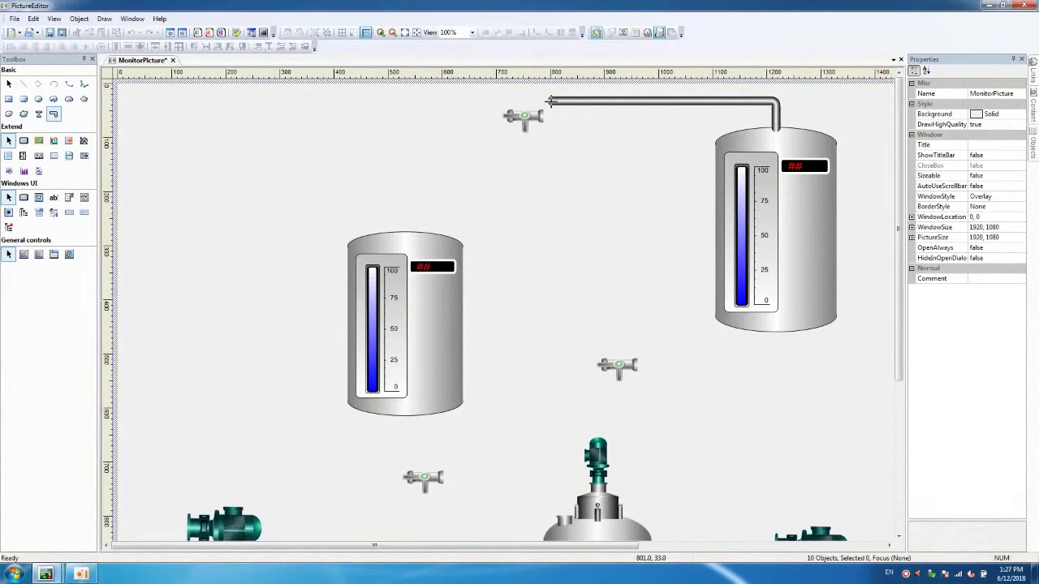
pyautogui.moveTo(550, 101); pyautogui.dragTo(550, 100)
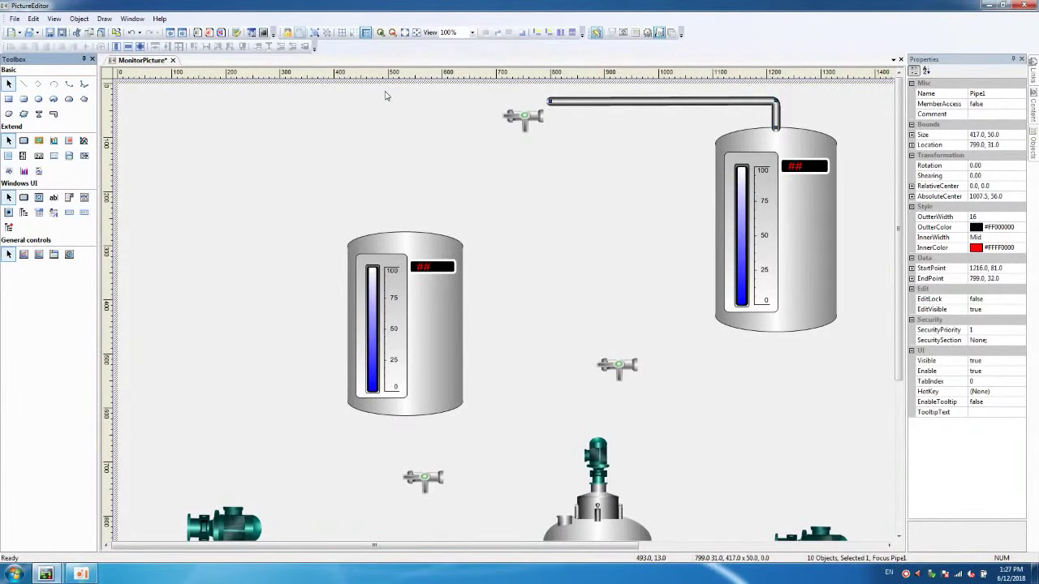
# Draw a pipe of about 609 × 713 from the upper valve left and down to the first pump, and move the pump beneath it
pyautogui.click(54, 114)
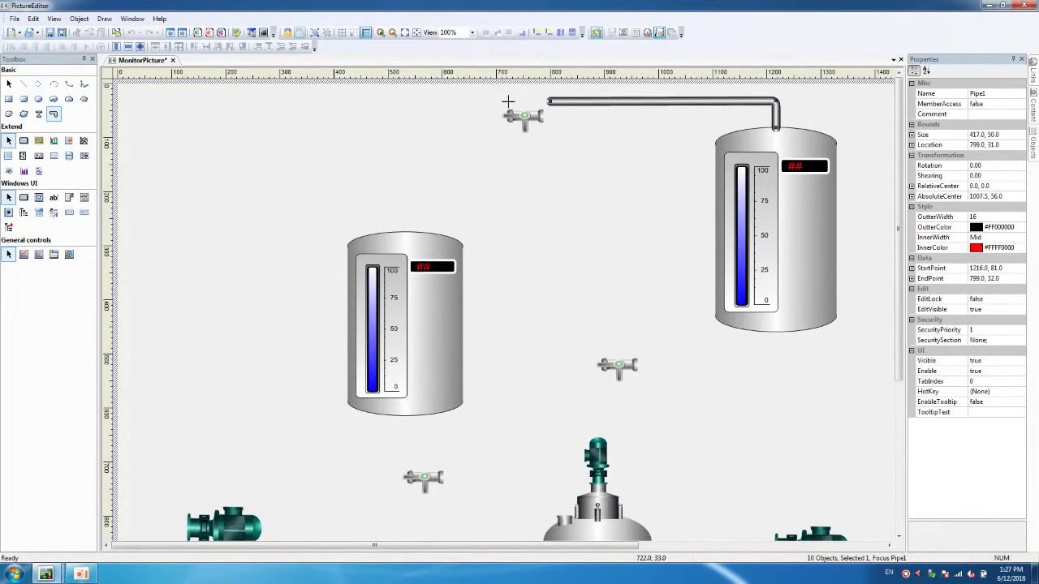
pyautogui.moveTo(508, 102)
pyautogui.mouseDown()
pyautogui.moveTo(169, 110)
pyautogui.moveTo(232, 110)
pyautogui.moveTo(181, 100)
pyautogui.moveTo(184, 438)
pyautogui.moveTo(174, 489)
pyautogui.mouseUp()
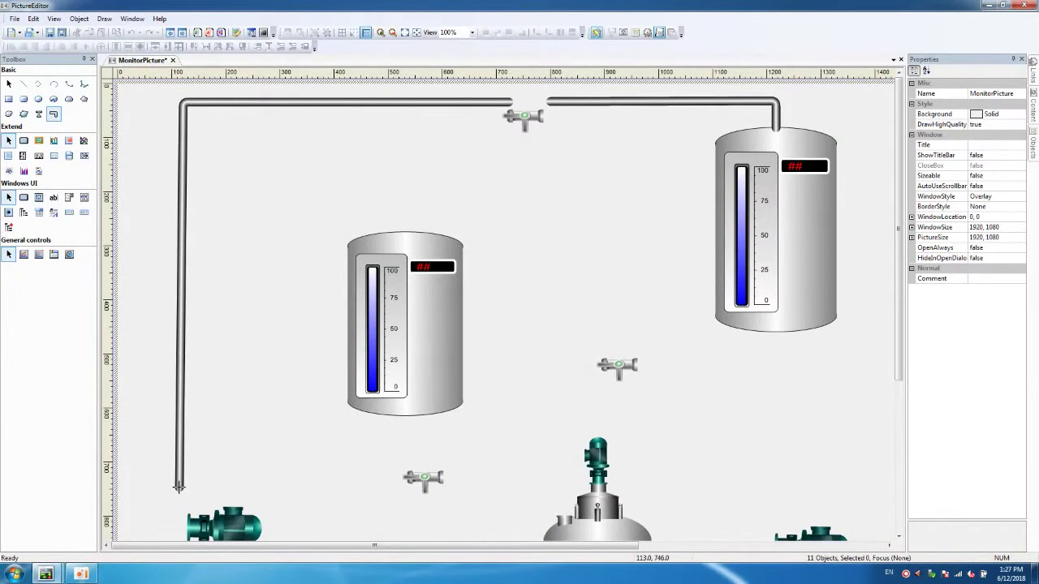
pyautogui.doubleClick(179, 487)
pyautogui.moveTo(229, 526)
pyautogui.mouseDown()
pyautogui.moveTo(207, 526)
pyautogui.moveTo(182, 497)
pyautogui.moveTo(175, 509)
pyautogui.moveTo(198, 508)
pyautogui.mouseUp()
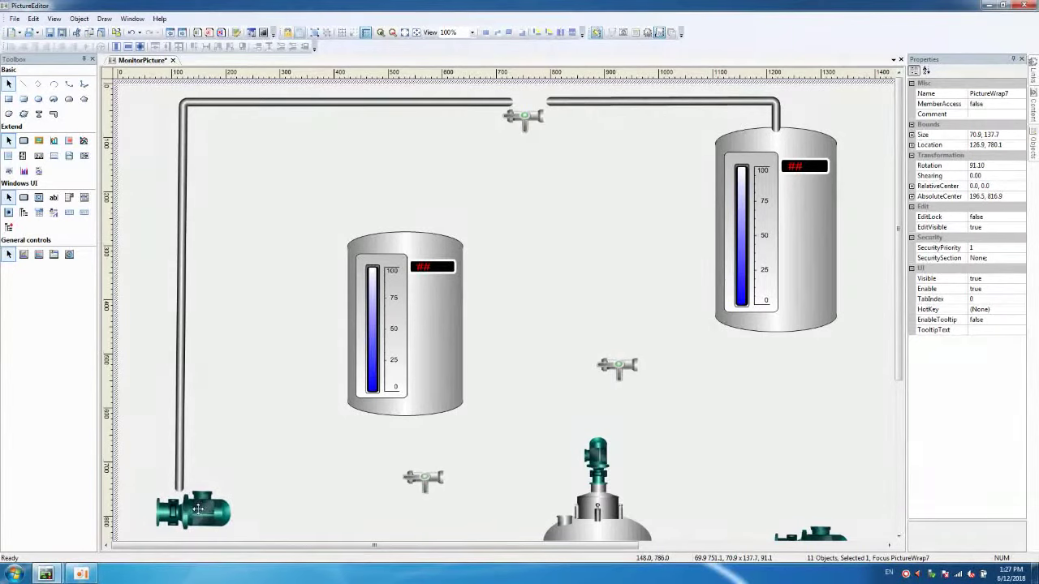
# Reshape the long pipe by shifting its corner and lower end right to about x 173, deleting the extra end point
pyautogui.click(184, 106)
pyautogui.rightClick(187, 108)
pyautogui.click(213, 112)
pyautogui.moveTo(181, 101); pyautogui.dragTo(215, 103)
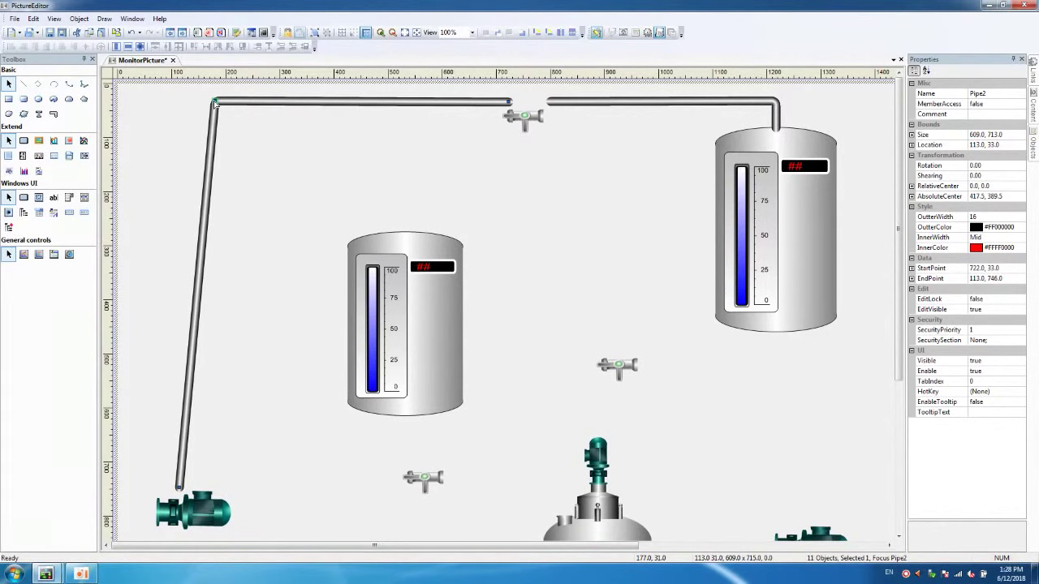
pyautogui.click(185, 488)
pyautogui.moveTo(189, 488); pyautogui.dragTo(198, 487)
pyautogui.rightClick(198, 488)
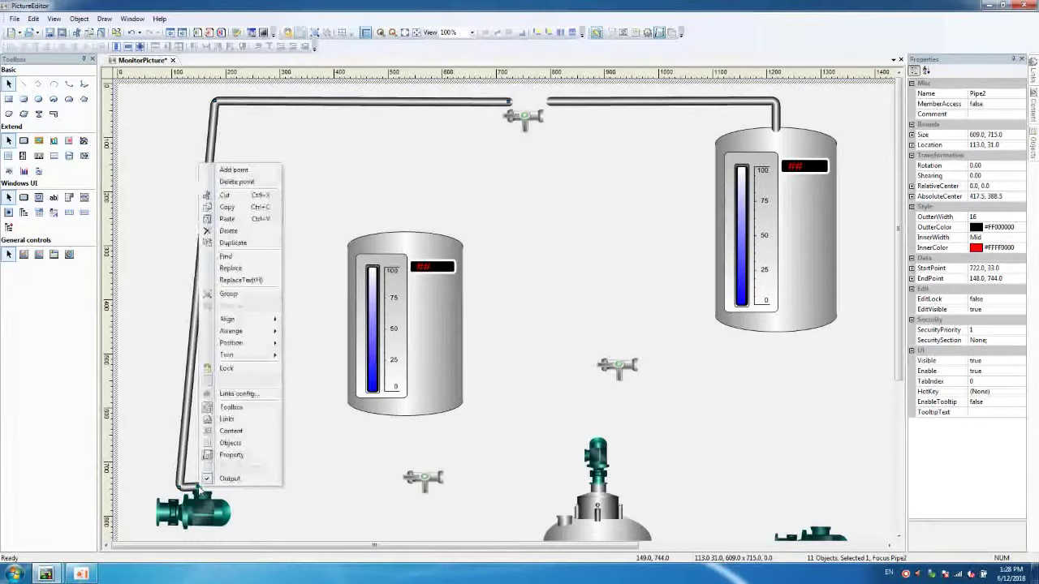
pyautogui.click(236, 185)
pyautogui.moveTo(182, 492); pyautogui.dragTo(211, 492)
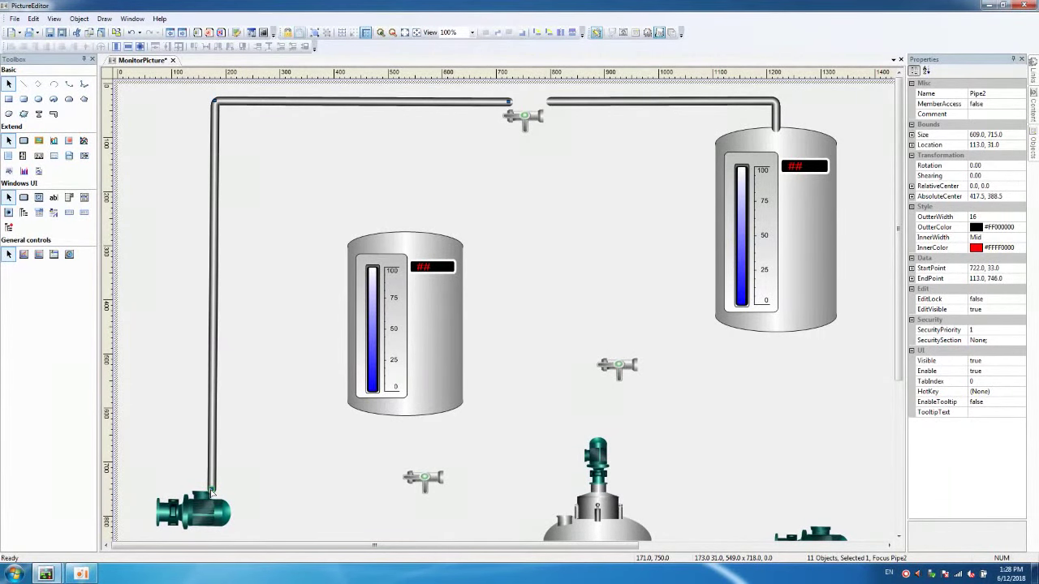
# Align the first pump under the pipe end at about 86, 751, and fit the upper valve between the two pipes at about 717, 22
pyautogui.moveTo(206, 518); pyautogui.dragTo(216, 517)
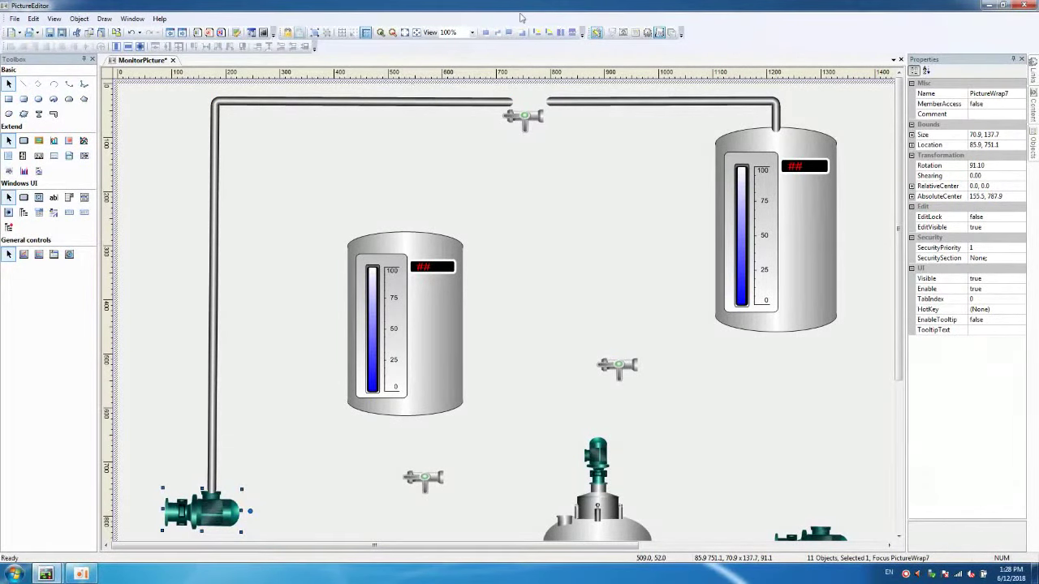
pyautogui.click(532, 114)
pyautogui.moveTo(531, 114); pyautogui.dragTo(528, 104)
# Copy the valve below the first tank and paste a duplicate to the left of that tank, at about 291, 428
pyautogui.moveTo(902, 260); pyautogui.dragTo(890, 323)
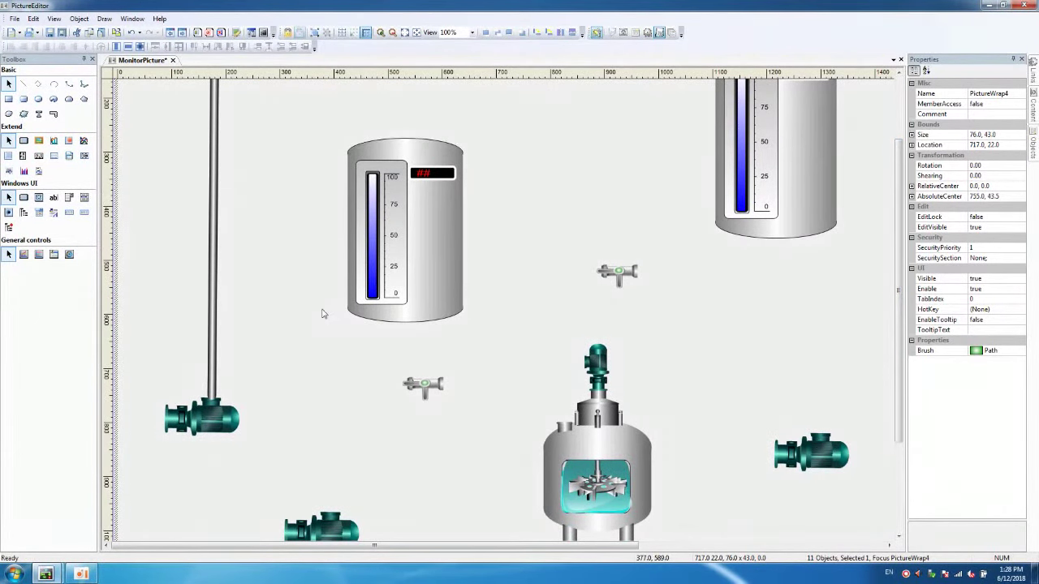
pyautogui.click(424, 391)
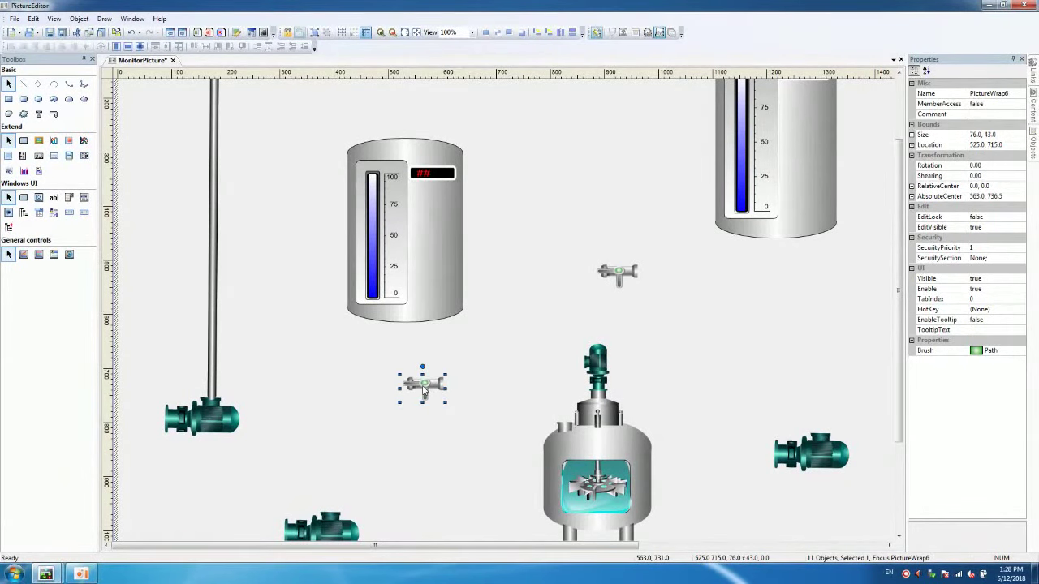
pyautogui.rightClick(423, 390)
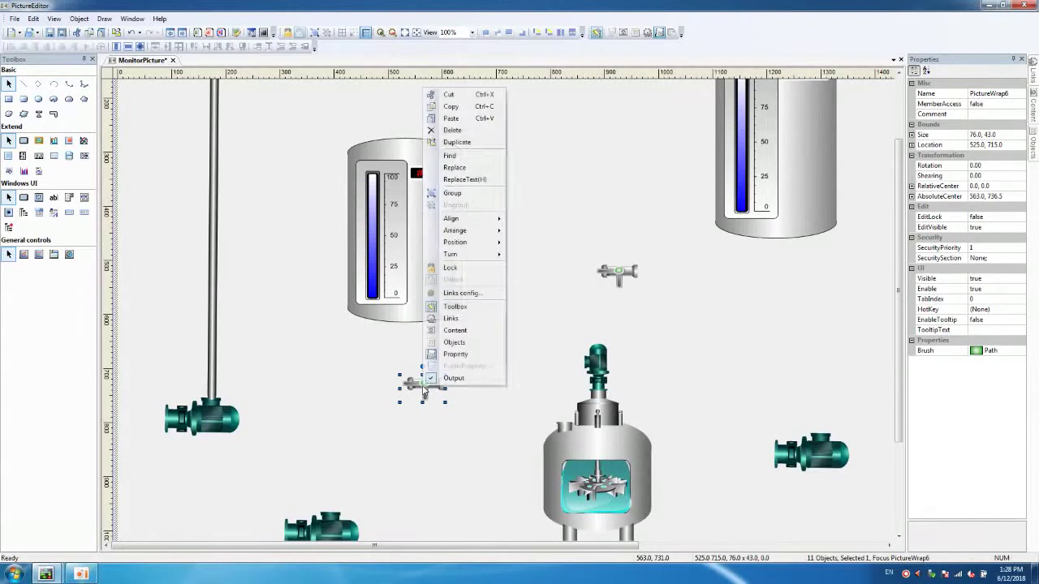
pyautogui.click(461, 110)
pyautogui.rightClick(278, 252)
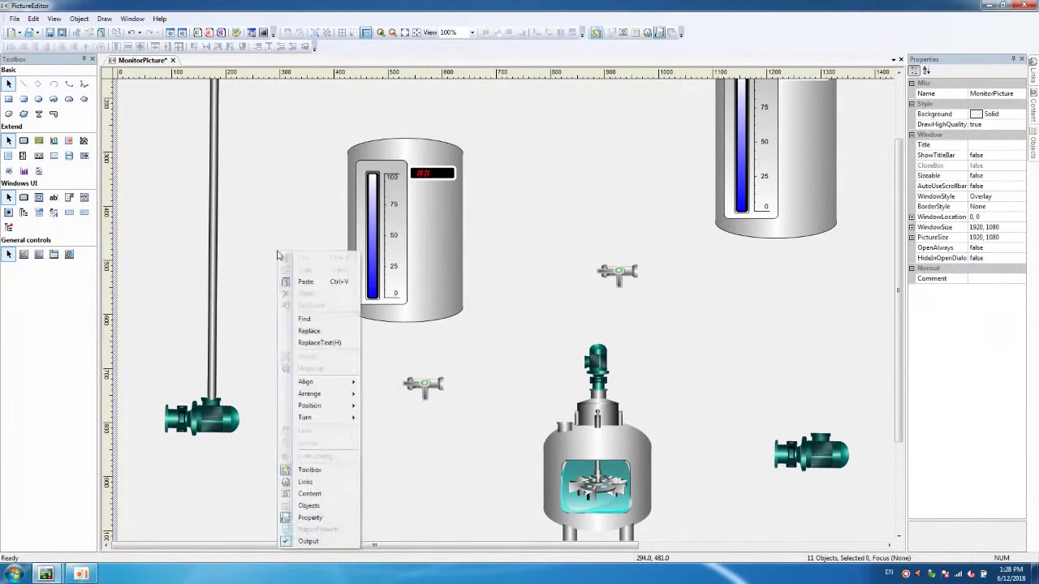
pyautogui.click(305, 281)
pyautogui.click(295, 227)
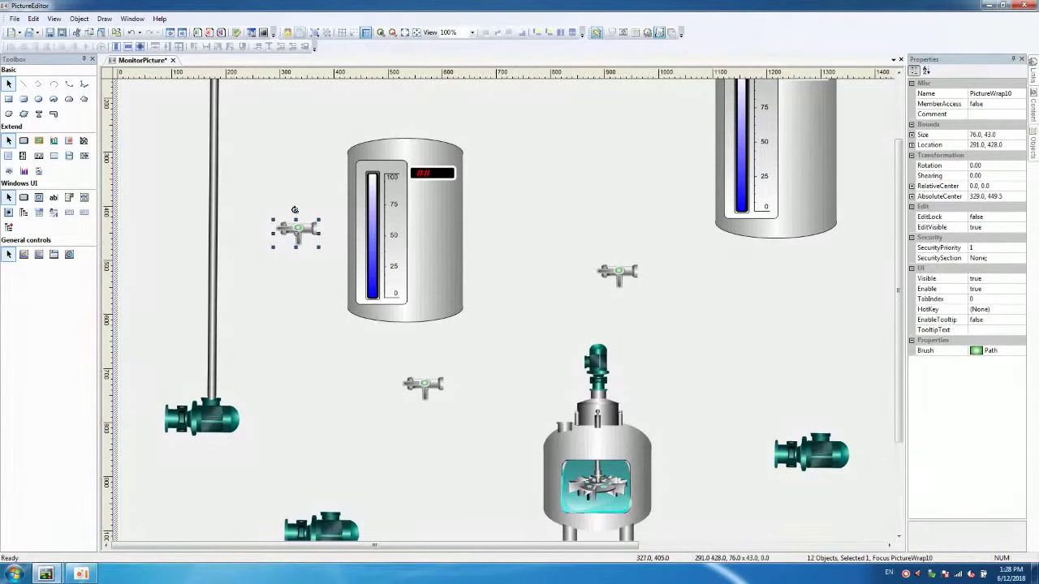
# Rotate the pasted valve to about 271° and move it down to about 304, 475
pyautogui.moveTo(295, 209); pyautogui.dragTo(277, 232)
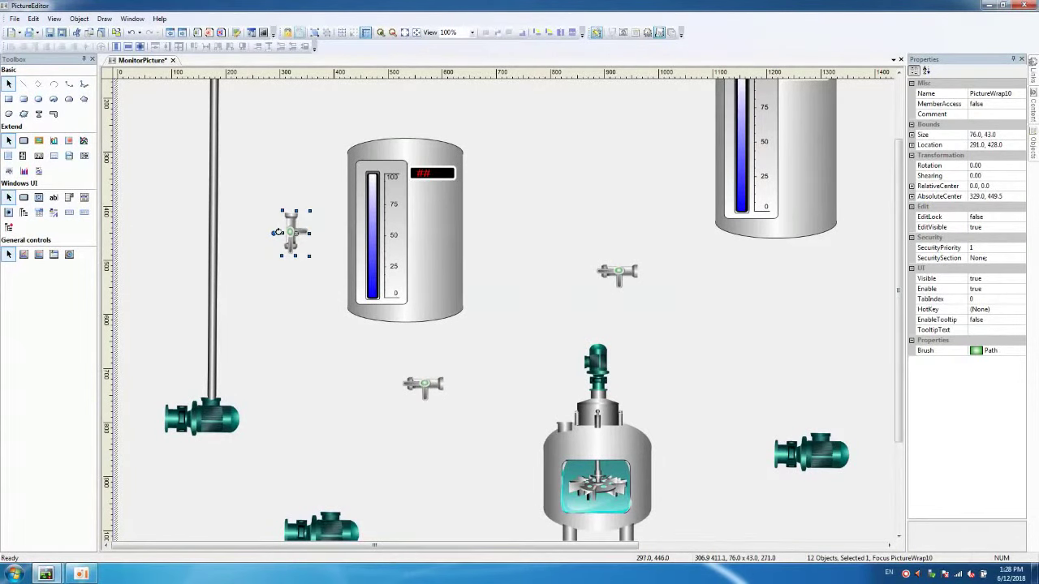
pyautogui.moveTo(277, 232); pyautogui.dragTo(287, 268)
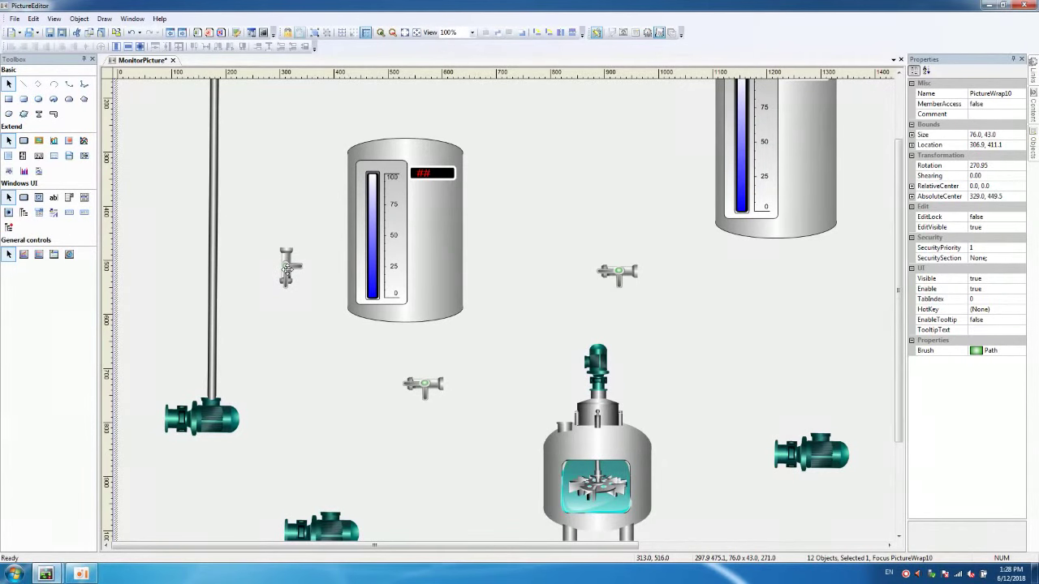
pyautogui.moveTo(287, 268); pyautogui.dragTo(290, 271)
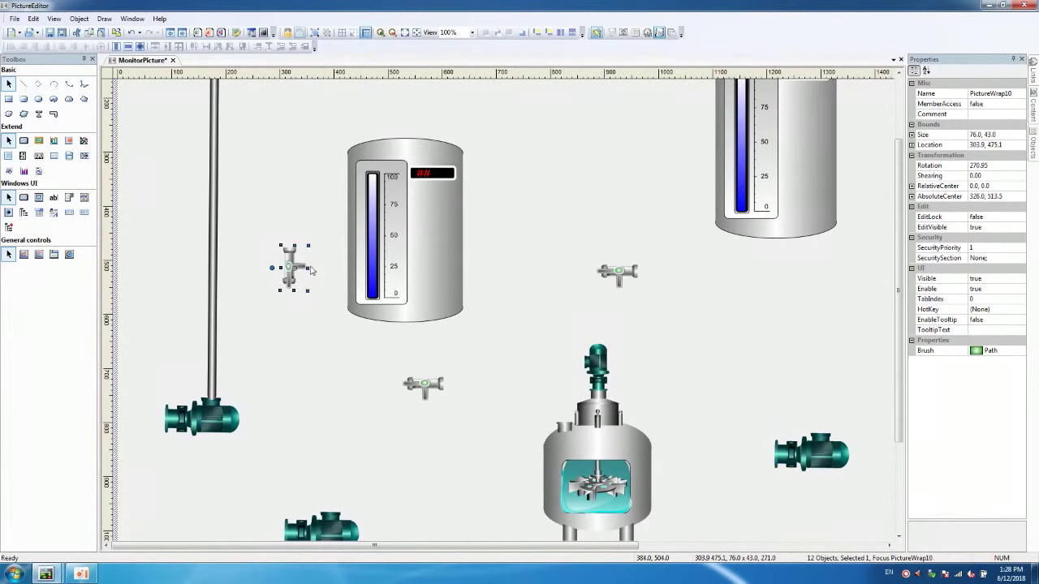
# Draw a pipe from the top of the first tank over and down to the rotated valve, and align the valve at about 297, 472
pyautogui.scroll(2, 899, 248)
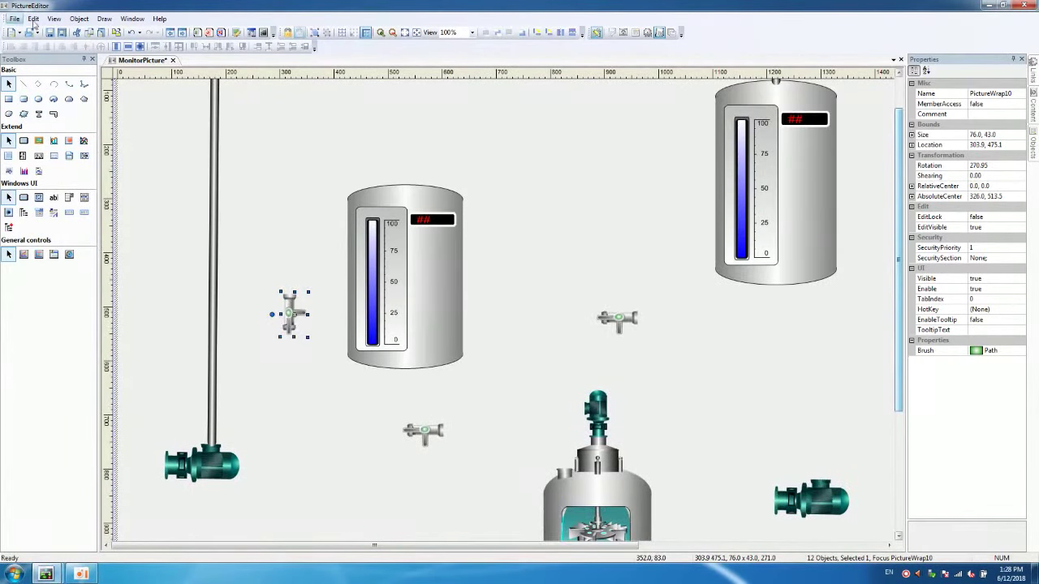
pyautogui.click(52, 115)
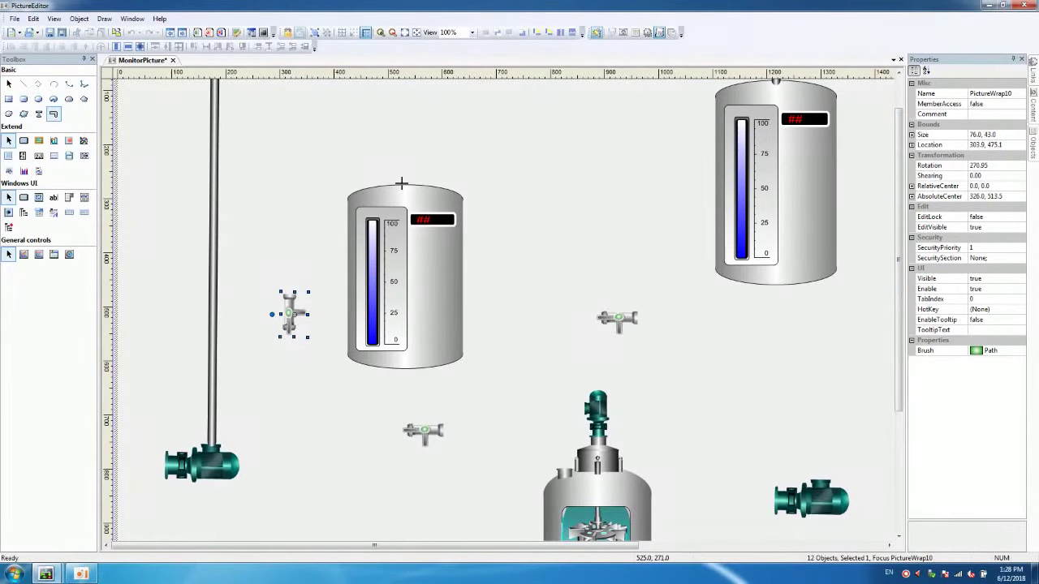
pyautogui.moveTo(401, 185)
pyautogui.mouseDown()
pyautogui.moveTo(385, 113)
pyautogui.moveTo(396, 105)
pyautogui.moveTo(284, 111)
pyautogui.moveTo(284, 307)
pyautogui.moveTo(283, 289)
pyautogui.mouseUp()
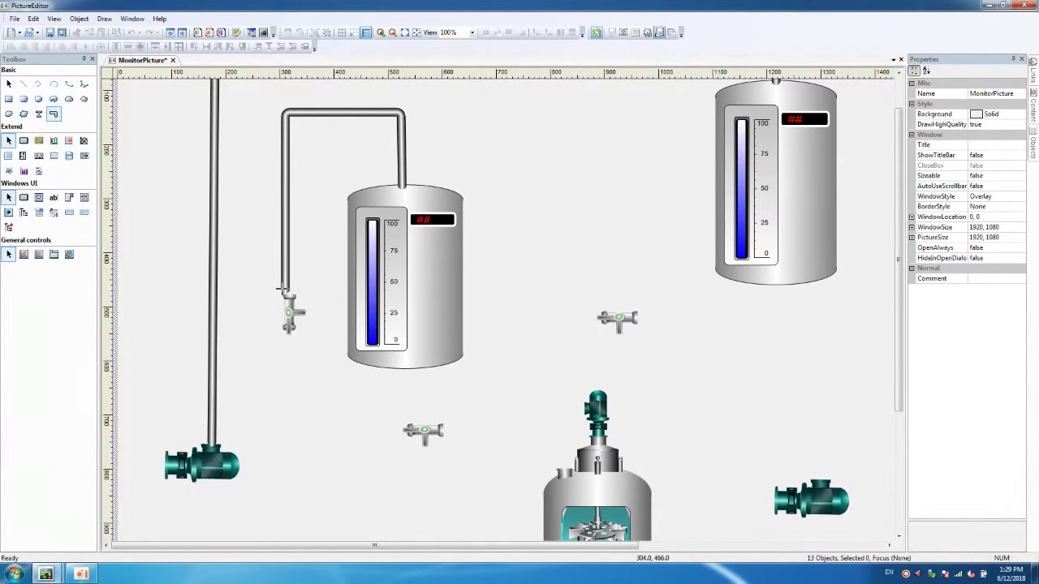
pyautogui.moveTo(283, 289); pyautogui.dragTo(284, 305)
pyautogui.click(286, 307)
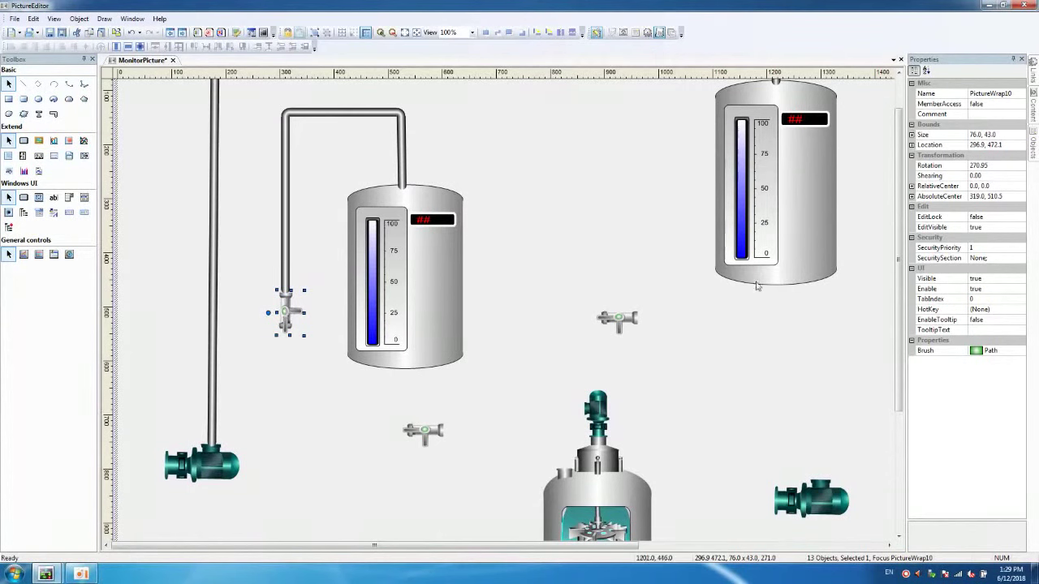
# Move the second pump to about 216, 895 and draw a pipe from the rotated valve down to its outlet, ending at about 301, 891
pyautogui.moveTo(901, 261); pyautogui.dragTo(901, 338)
pyautogui.moveTo(318, 469); pyautogui.dragTo(273, 432)
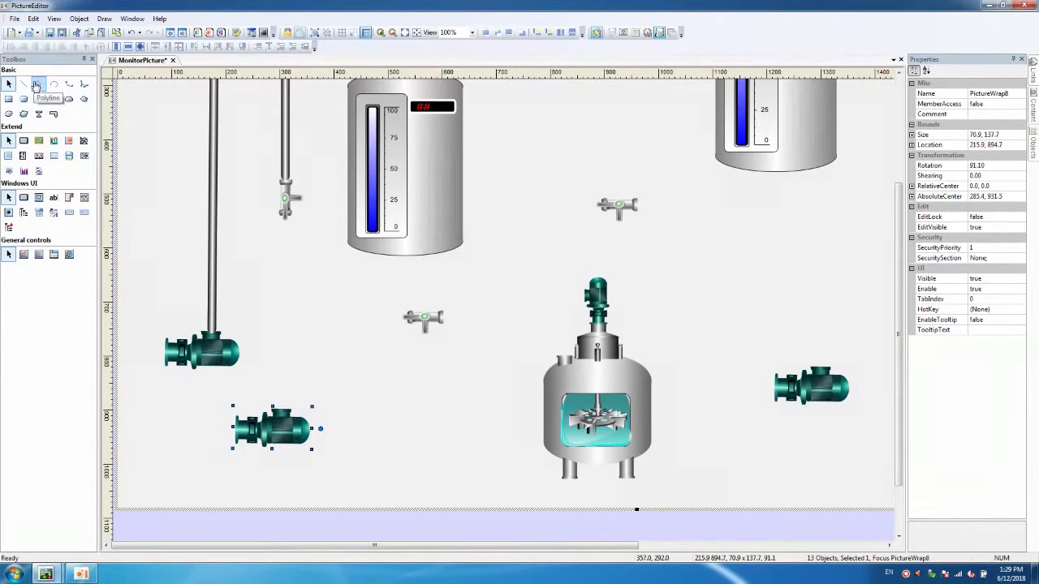
pyautogui.click(54, 115)
pyautogui.moveTo(286, 212)
pyautogui.mouseDown()
pyautogui.moveTo(282, 426)
pyautogui.moveTo(279, 407)
pyautogui.mouseUp()
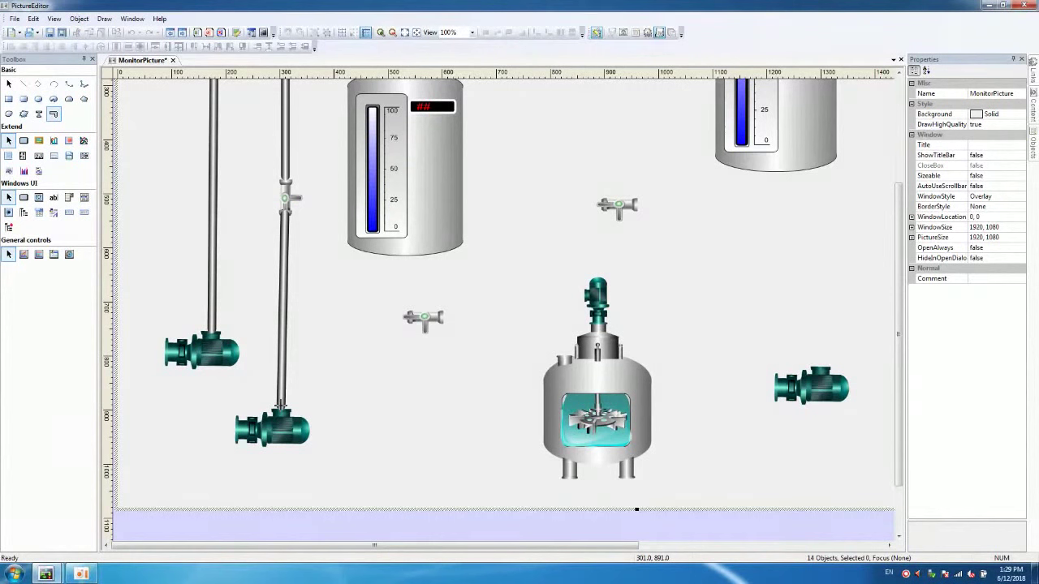
pyautogui.moveTo(281, 406); pyautogui.dragTo(281, 407)
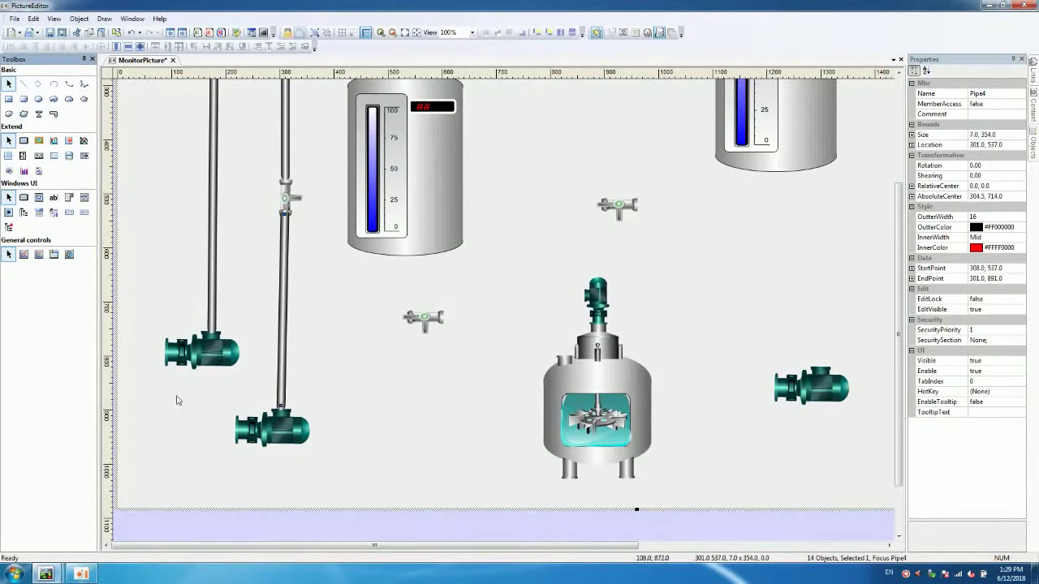
# Draw horizontal pipes from the inlets of the two left-hand pumps to the picture's left edge, ending at about 0, 790 and 0, 937
pyautogui.click(54, 115)
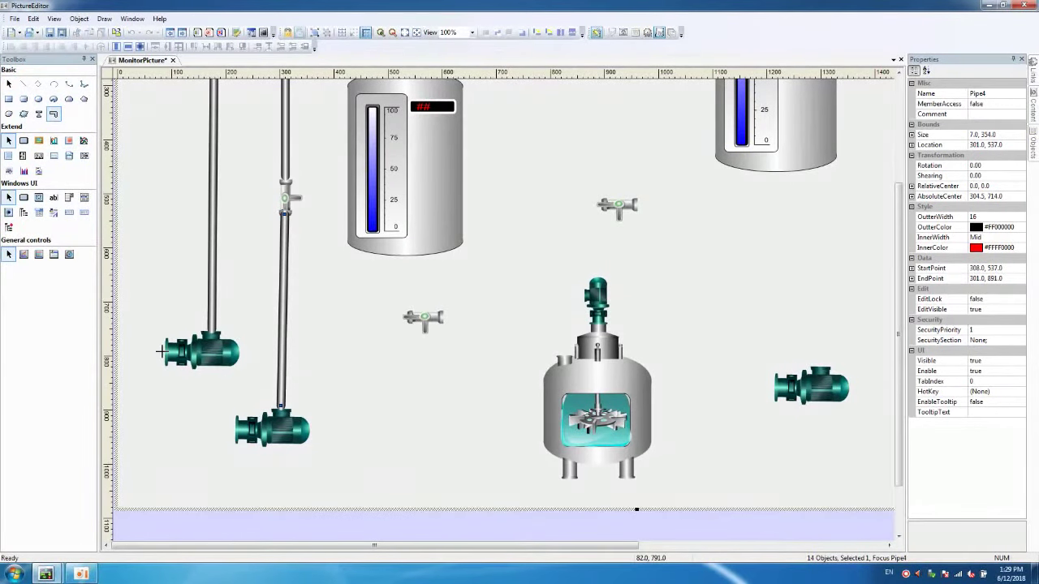
pyautogui.moveTo(162, 351); pyautogui.dragTo(96, 356)
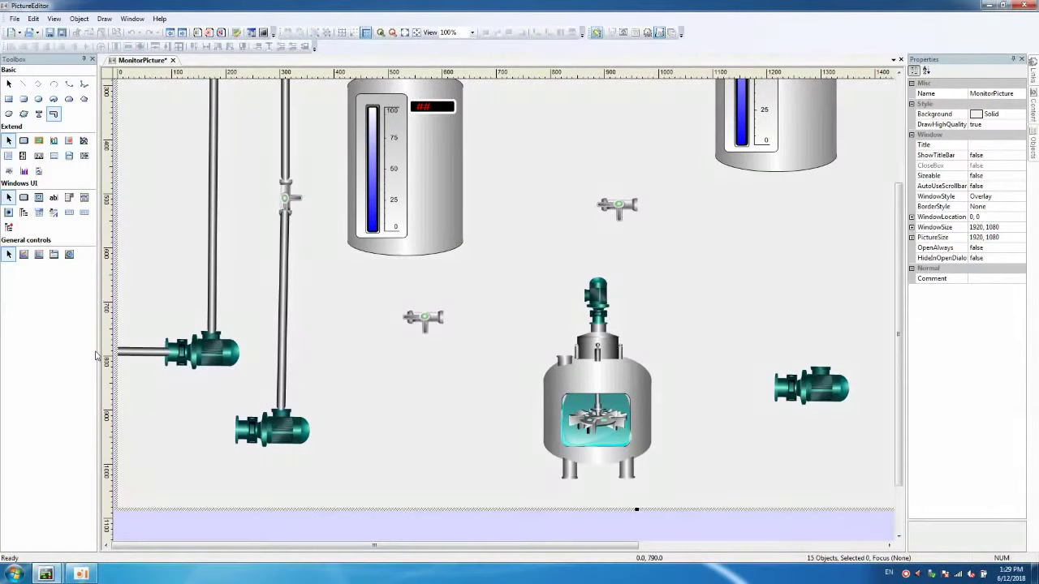
pyautogui.click(96, 355)
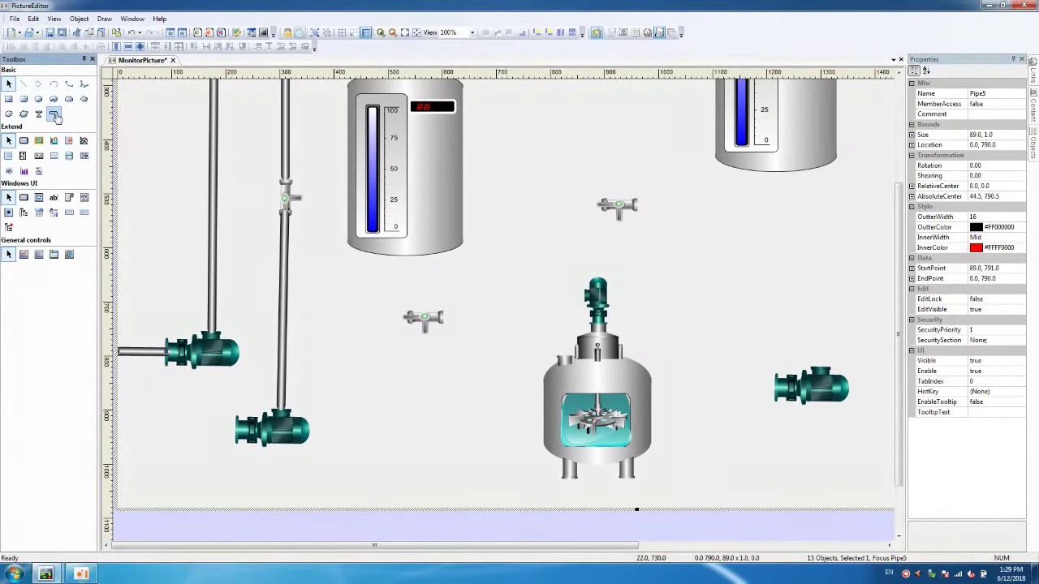
pyautogui.moveTo(233, 432); pyautogui.dragTo(107, 430)
pyautogui.click(114, 430)
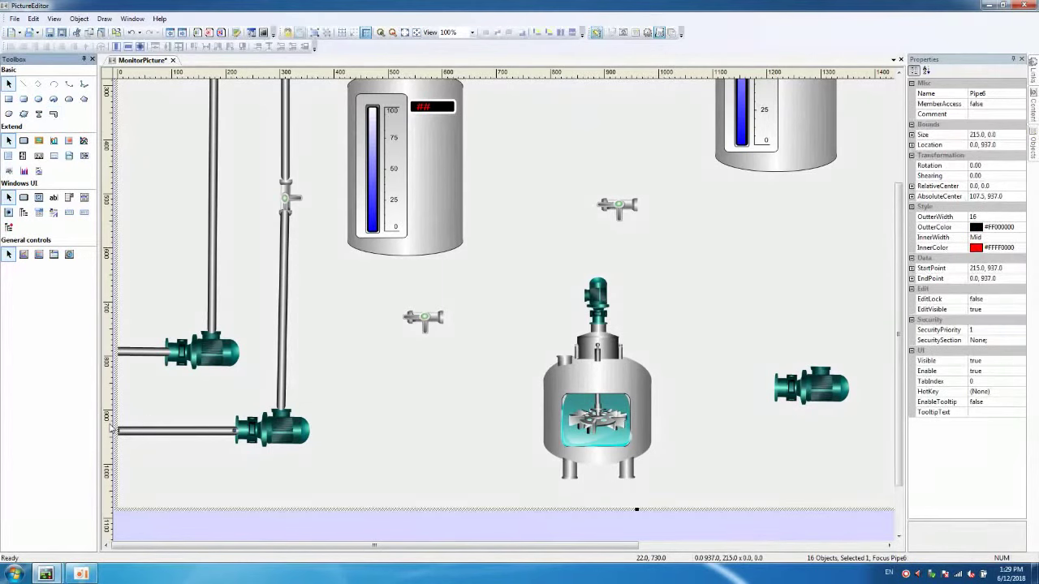
# Draw an angled pipe from the bottom of the first tank at about 462, 606 to the valve below it at about 531, 723
pyautogui.moveTo(898, 304); pyautogui.dragTo(902, 193)
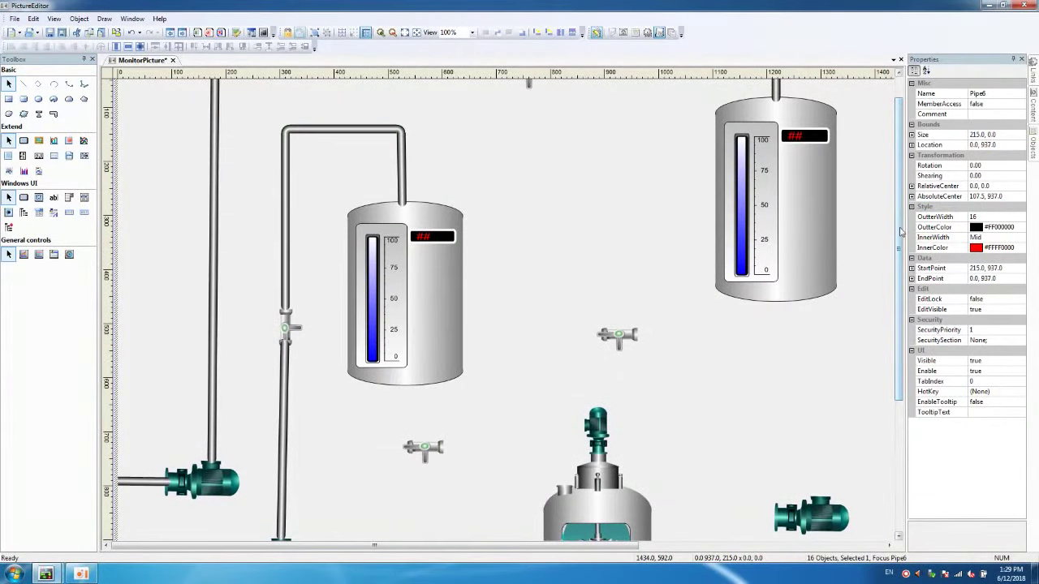
pyautogui.moveTo(899, 233); pyautogui.dragTo(899, 272)
pyautogui.click(54, 114)
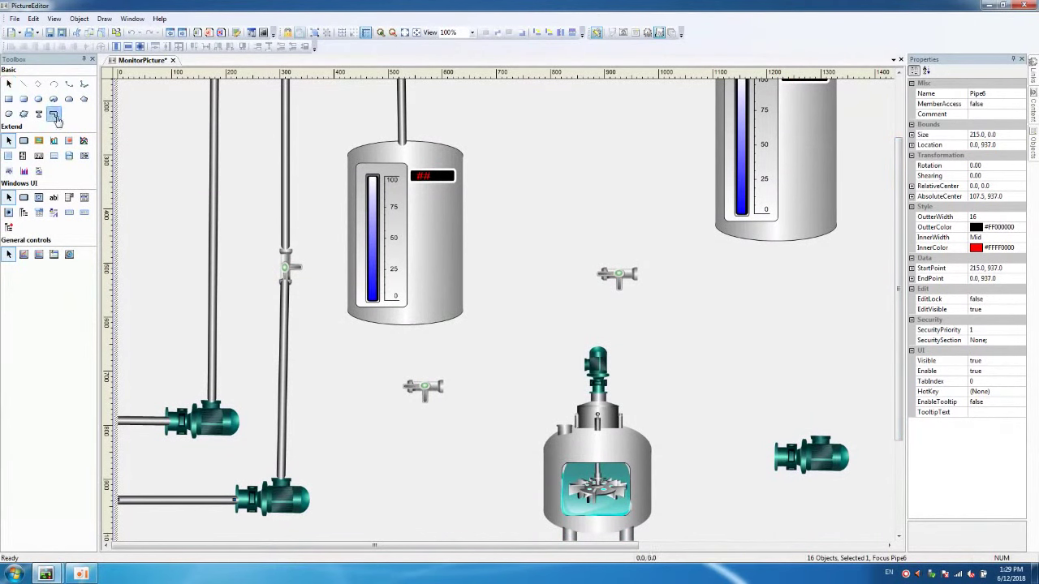
pyautogui.moveTo(367, 320)
pyautogui.mouseDown()
pyautogui.moveTo(365, 397)
pyautogui.moveTo(365, 383)
pyautogui.moveTo(406, 384)
pyautogui.mouseUp()
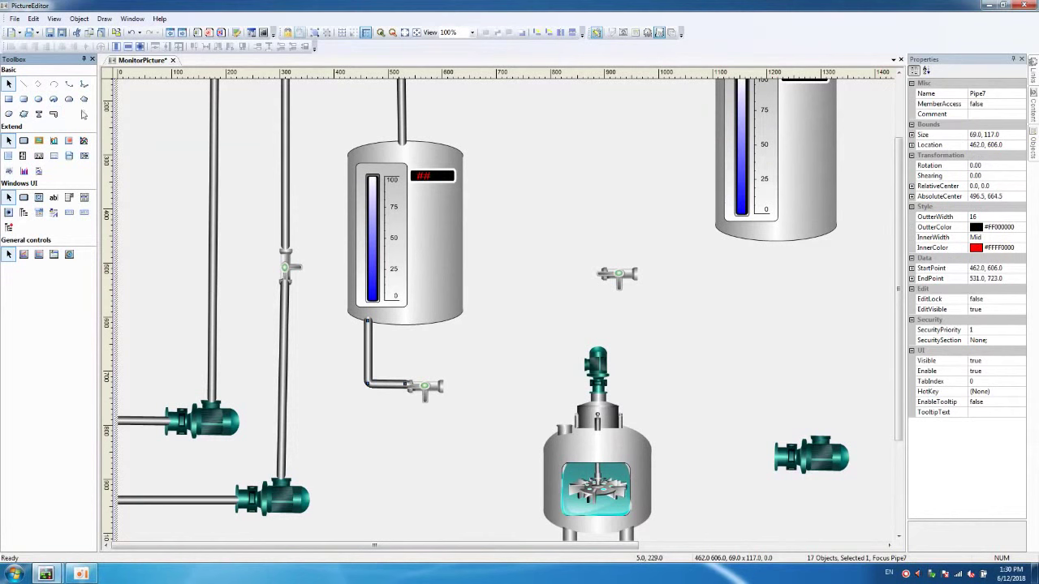
# Draw a pipe from the valve below the first tank to the blender's left inlet at about 826, 793, and straighten its corner
pyautogui.click(53, 114)
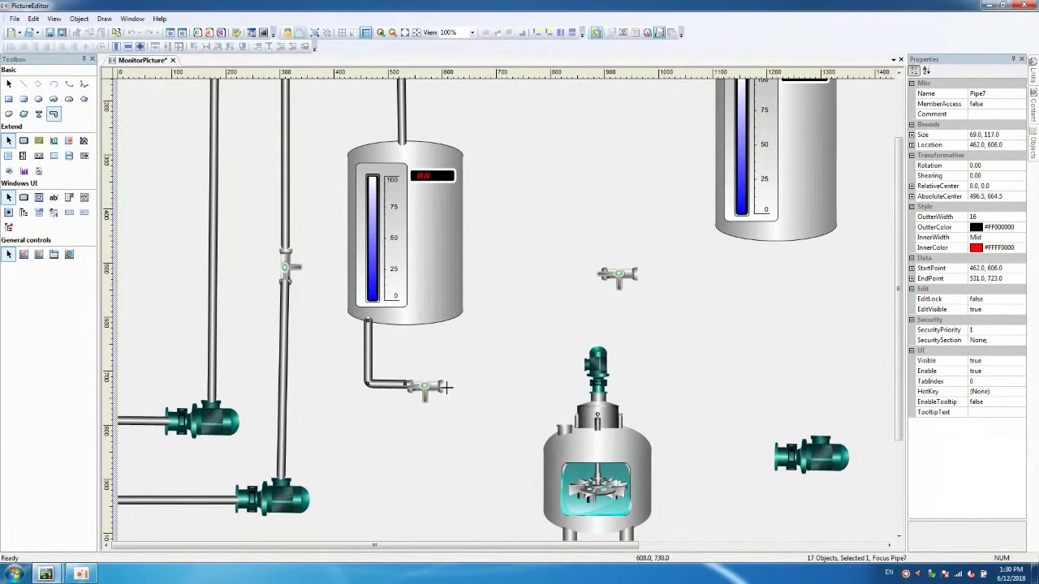
pyautogui.click(442, 387)
pyautogui.moveTo(442, 387)
pyautogui.mouseDown()
pyautogui.moveTo(563, 384)
pyautogui.moveTo(562, 422)
pyautogui.mouseUp()
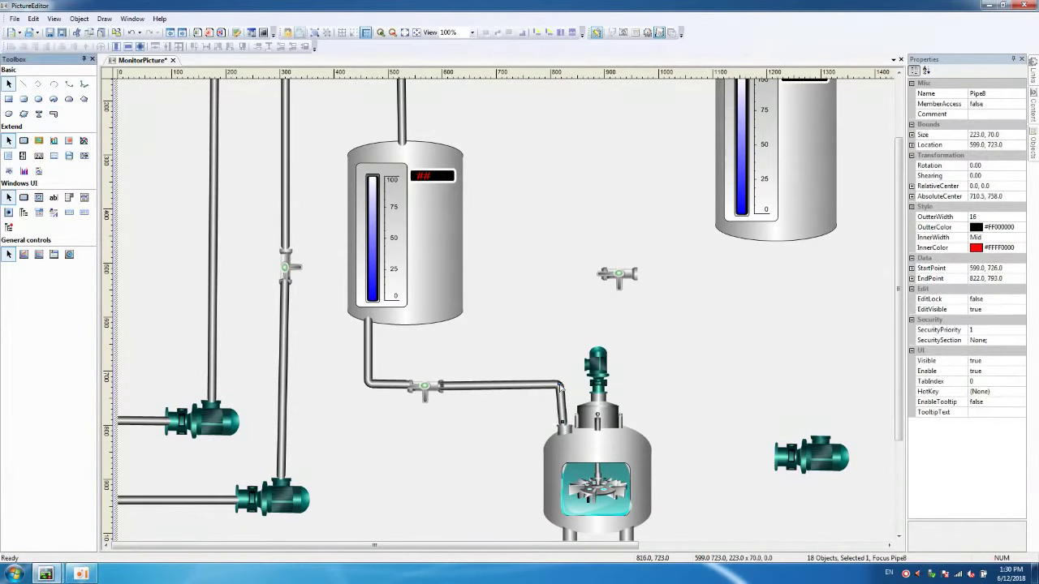
pyautogui.moveTo(563, 386); pyautogui.dragTo(568, 425)
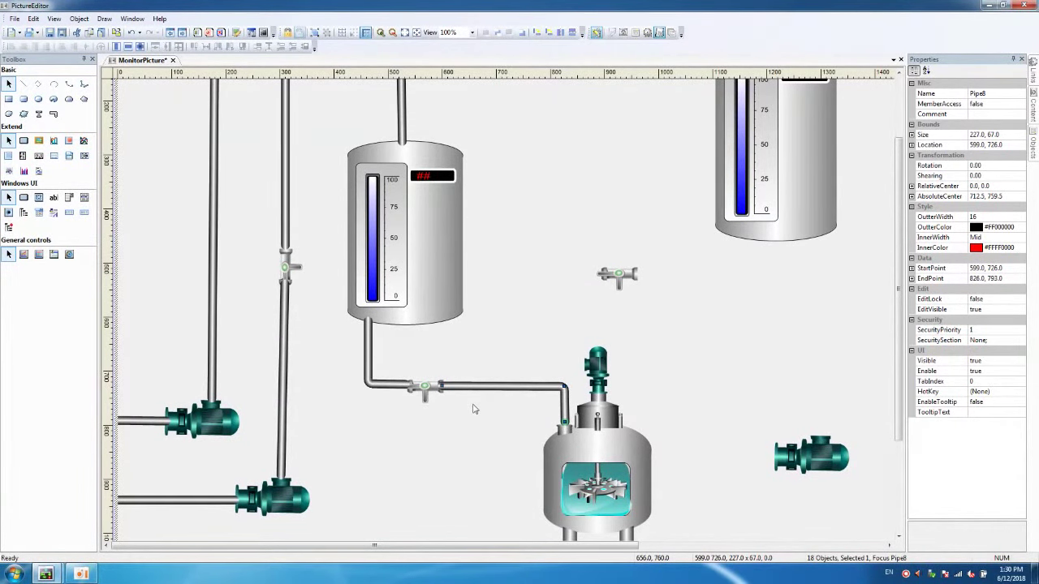
pyautogui.click(474, 409)
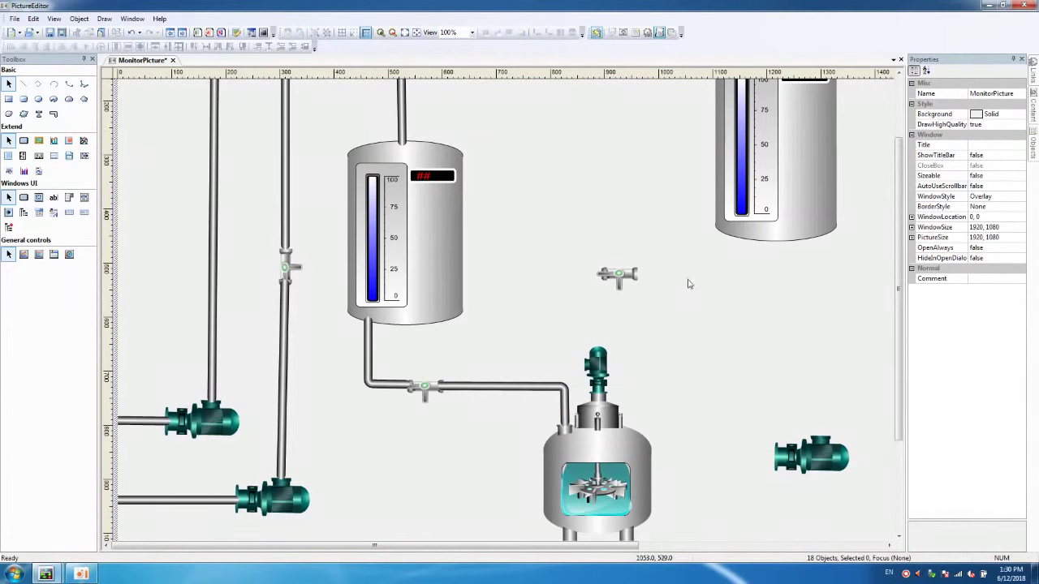
# Move the remaining valve closer to the second tank and draw a pipe from the tank's bottom to the valve at about 1069, 572
pyautogui.moveTo(612, 271); pyautogui.dragTo(672, 298)
pyautogui.moveTo(896, 246); pyautogui.dragTo(896, 276)
pyautogui.click(52, 114)
pyautogui.moveTo(776, 195)
pyautogui.mouseDown()
pyautogui.moveTo(775, 264)
pyautogui.moveTo(694, 256)
pyautogui.mouseUp()
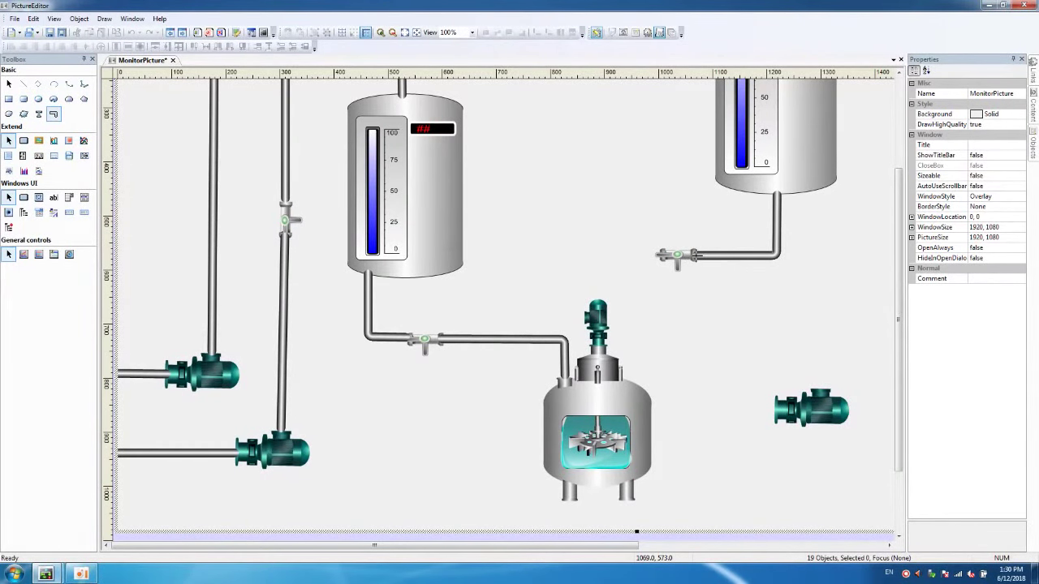
pyautogui.click(695, 255)
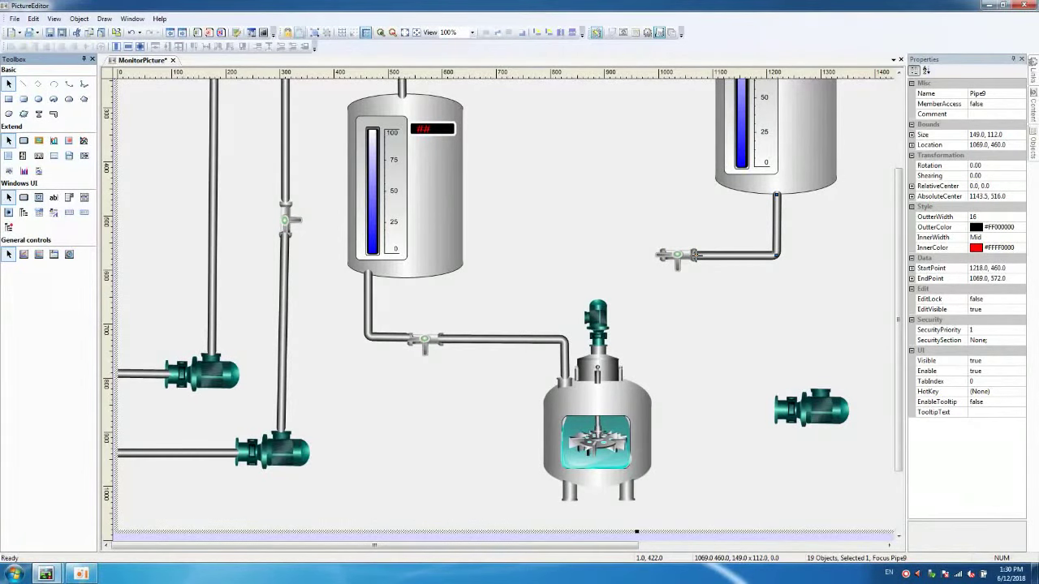
# Draw a pipe from the second tank's valve at about 1006, 572 down to the right side of the blender's top at about 958, 810
pyautogui.click(57, 116)
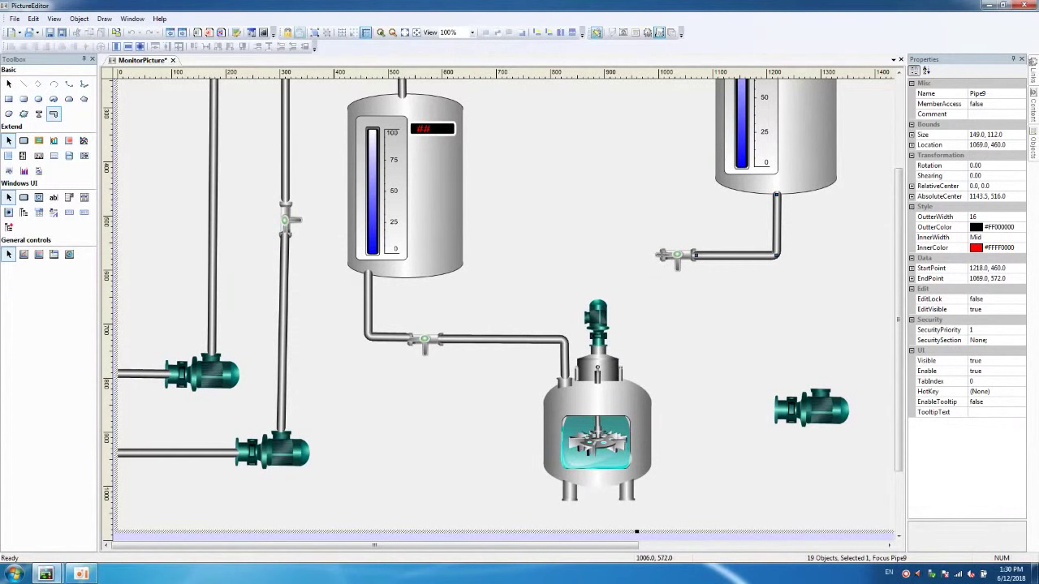
pyautogui.click(667, 258)
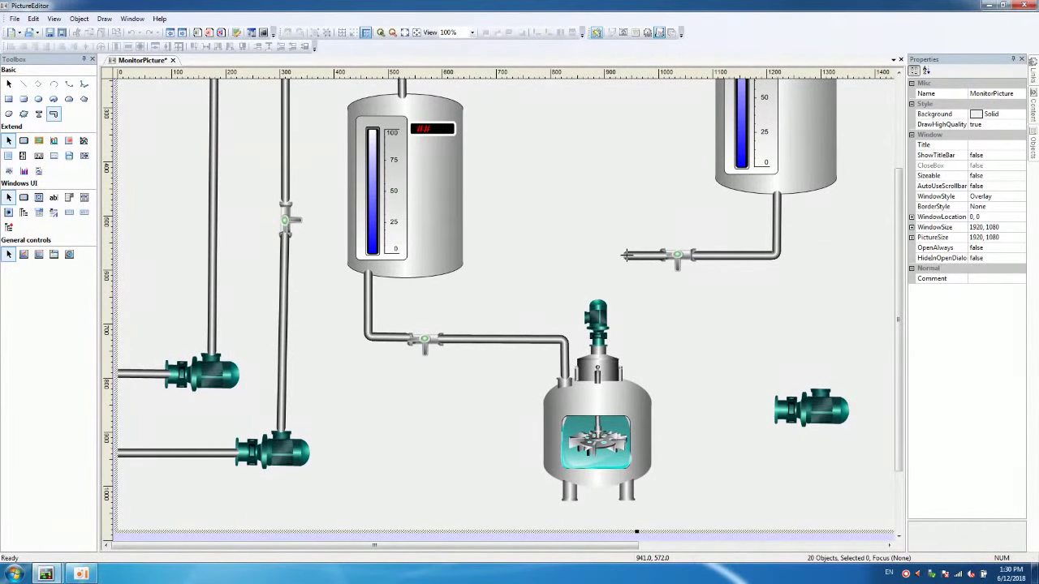
pyautogui.click(636, 254)
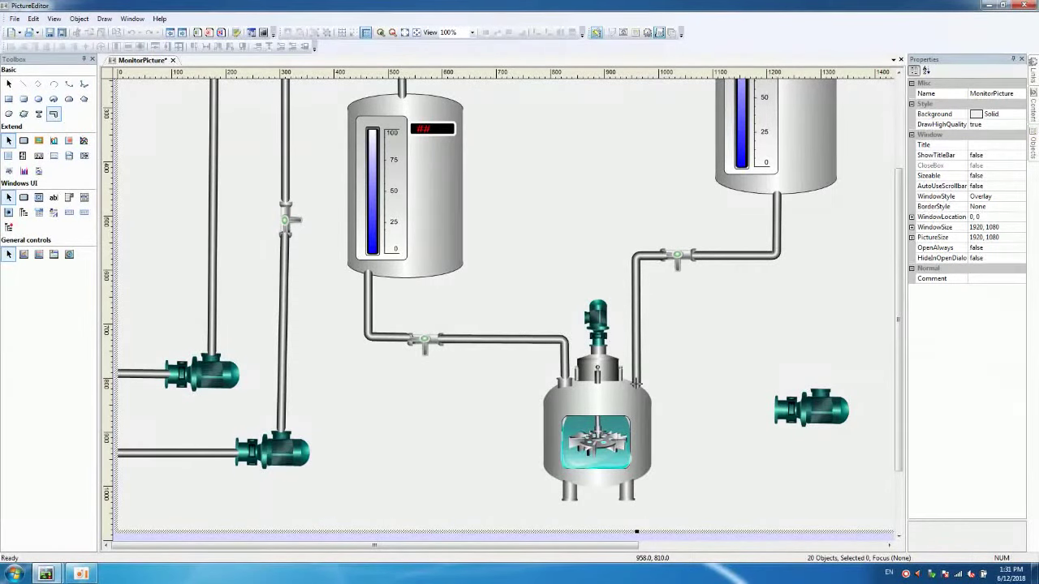
pyautogui.doubleClick(636, 383)
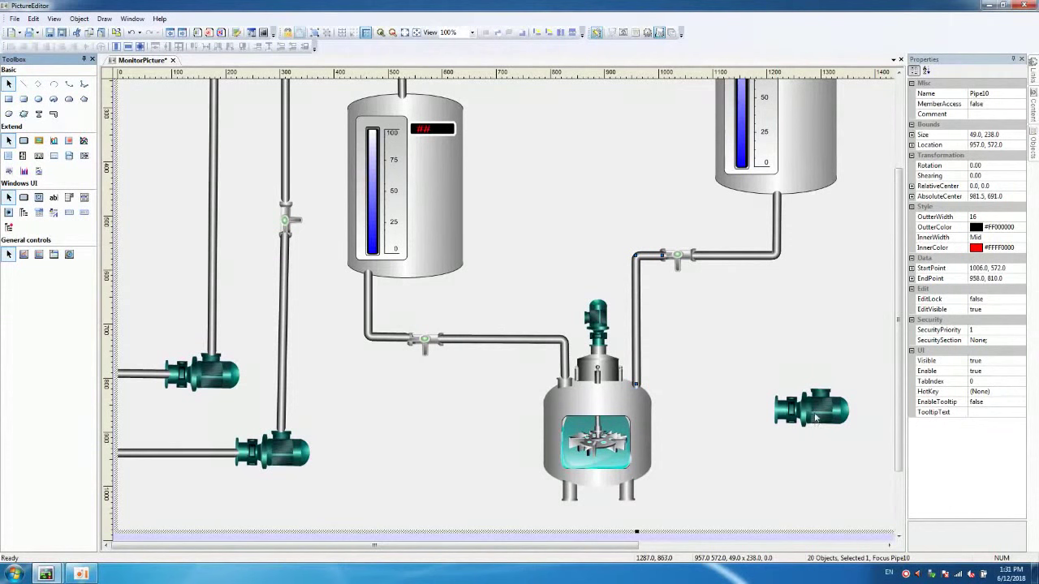
# Move the third pump down to about 1212, 860 and draw a pipe from the blender's side to its inlet at about 1210, 901
pyautogui.moveTo(815, 418); pyautogui.dragTo(815, 439)
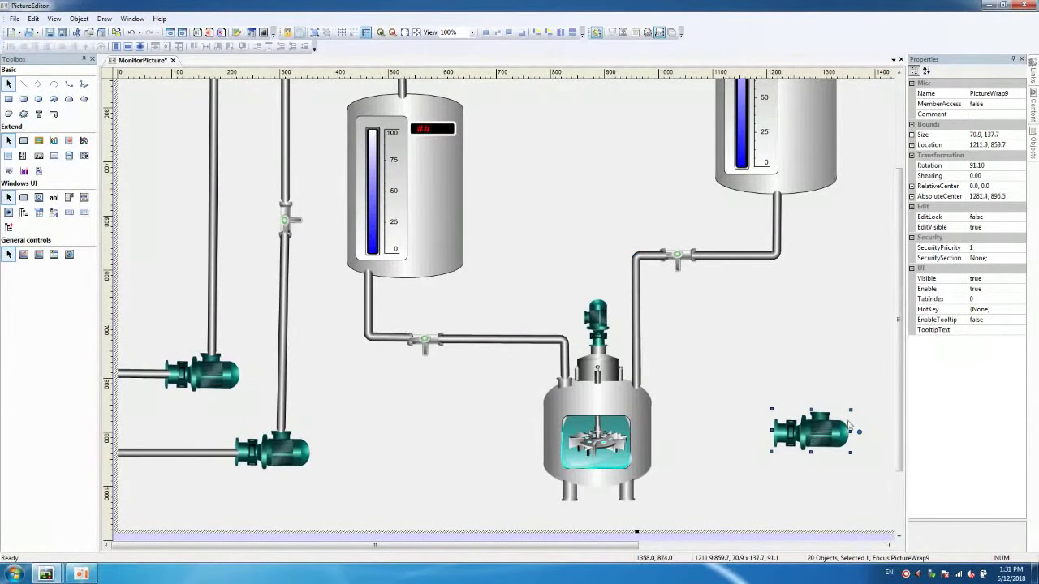
pyautogui.moveTo(906, 286)
pyautogui.mouseDown()
pyautogui.moveTo(902, 345)
pyautogui.moveTo(902, 319)
pyautogui.mouseUp()
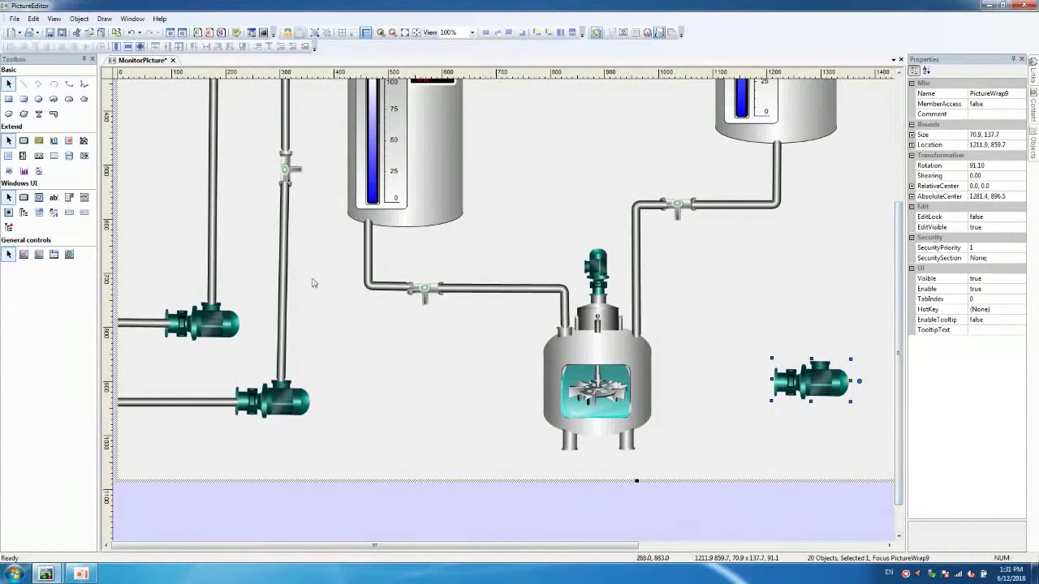
pyautogui.click(60, 118)
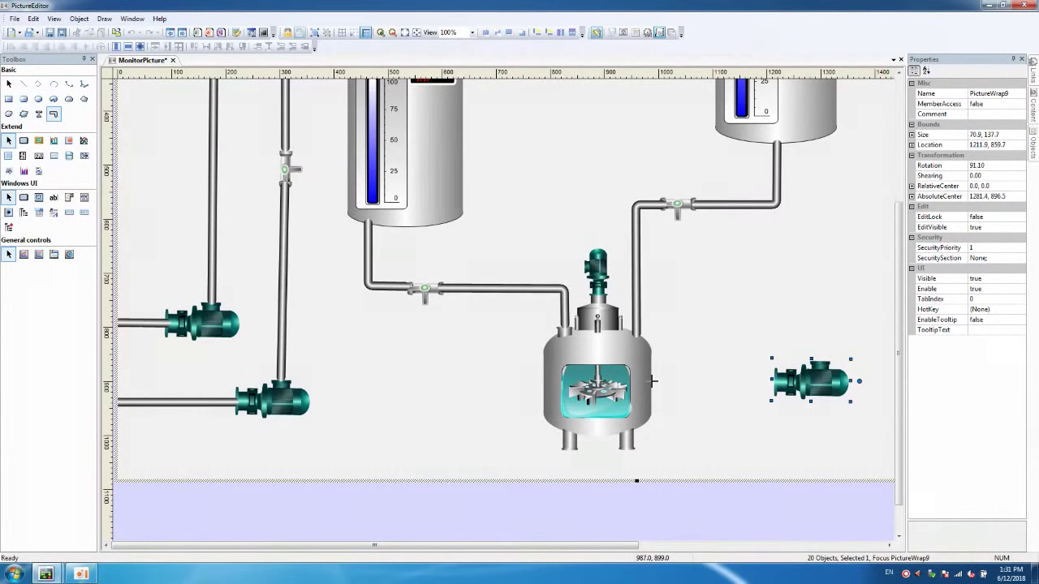
pyautogui.moveTo(653, 381); pyautogui.dragTo(775, 383)
pyautogui.rightClick(770, 382)
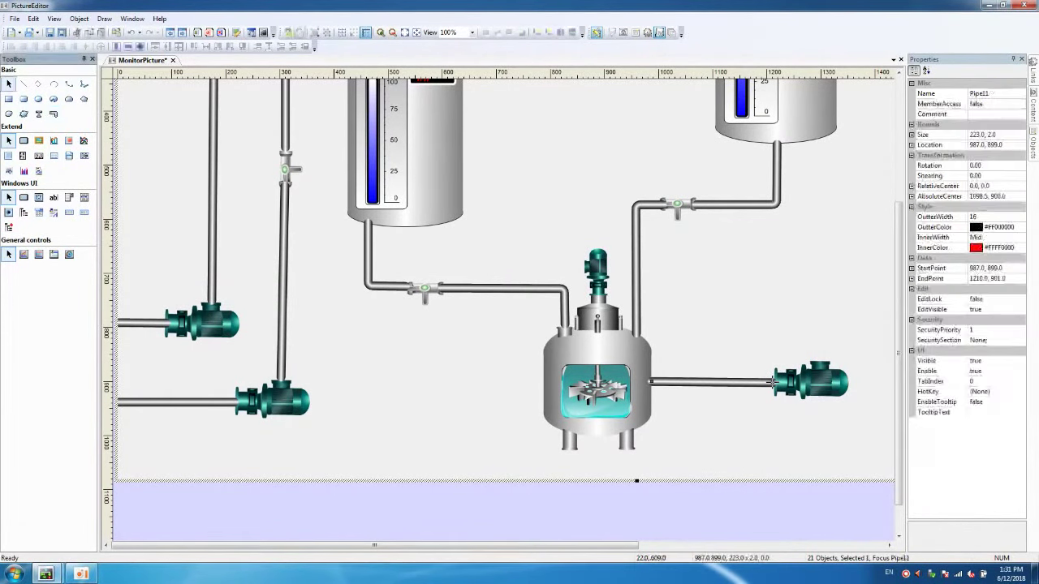
# Draw an outlet pipe from the top of the third pump at about 1302, 860, up and across to about 1431, 733
pyautogui.click(54, 115)
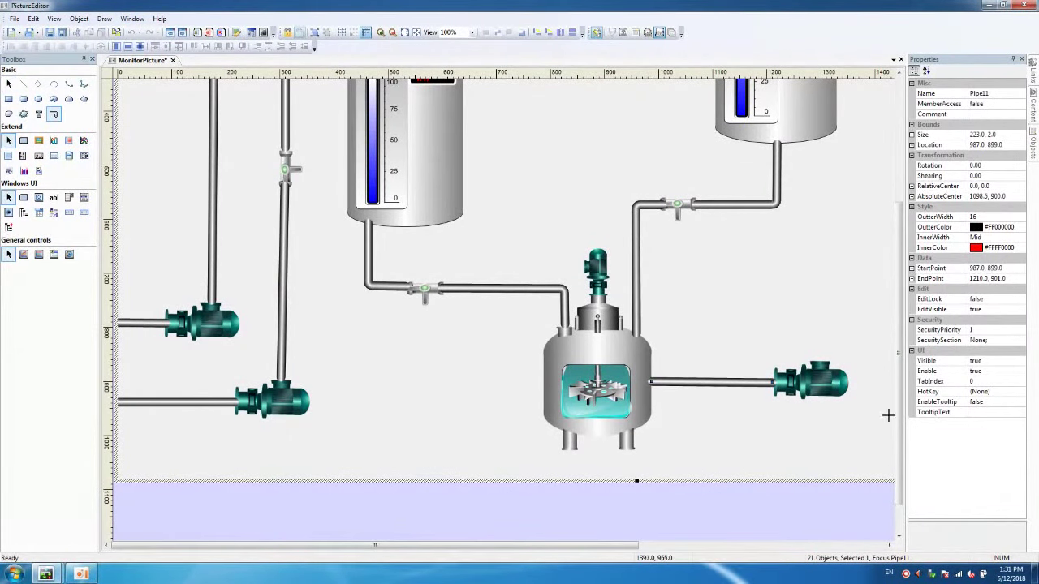
pyautogui.click(822, 353)
pyautogui.moveTo(822, 353)
pyautogui.mouseDown()
pyautogui.moveTo(805, 247)
pyautogui.moveTo(820, 289)
pyautogui.moveTo(958, 312)
pyautogui.moveTo(914, 288)
pyautogui.moveTo(899, 295)
pyautogui.moveTo(955, 307)
pyautogui.mouseUp()
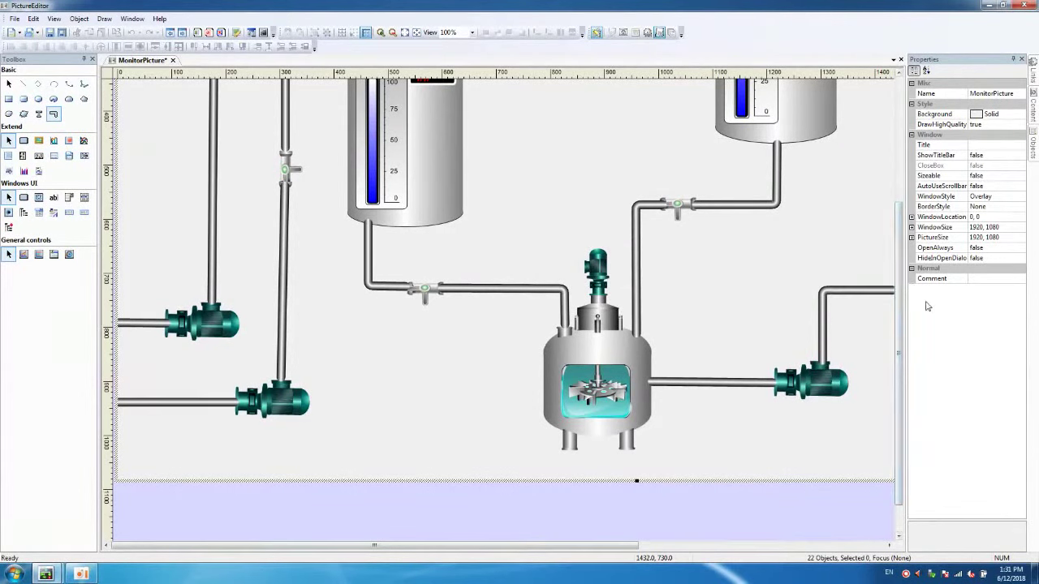
pyautogui.click(928, 306)
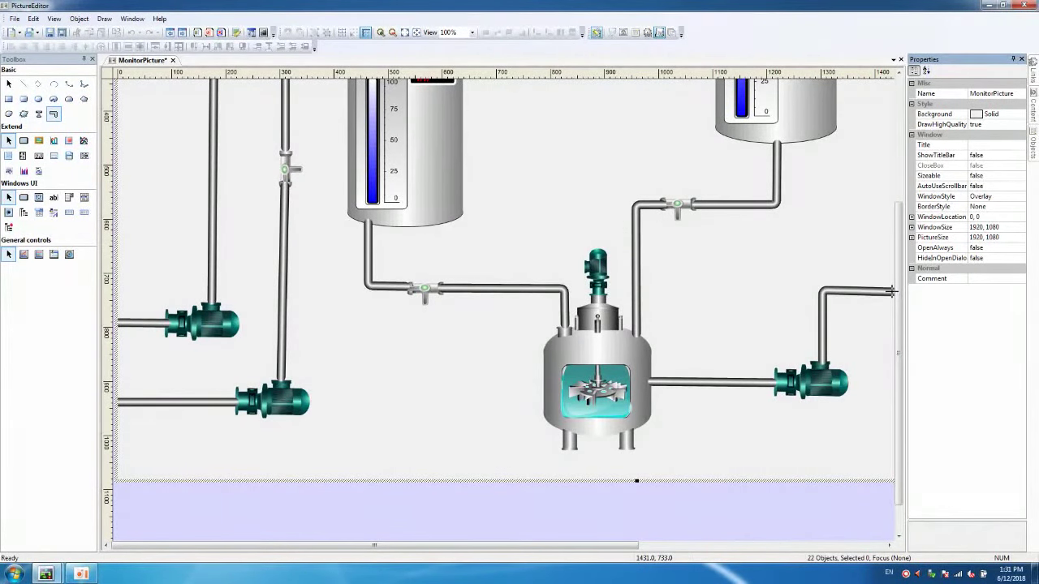
pyautogui.doubleClick(891, 291)
pyautogui.click(875, 366)
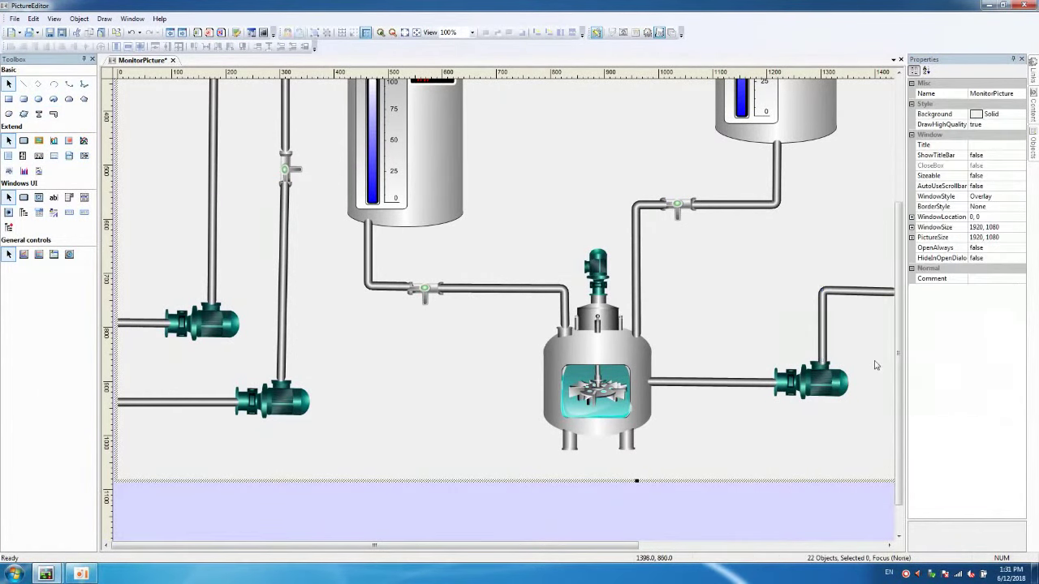
# Extend the third pump's outlet pipe to the picture's right edge, ending at about 1916, 733
pyautogui.moveTo(634, 546); pyautogui.dragTo(879, 547)
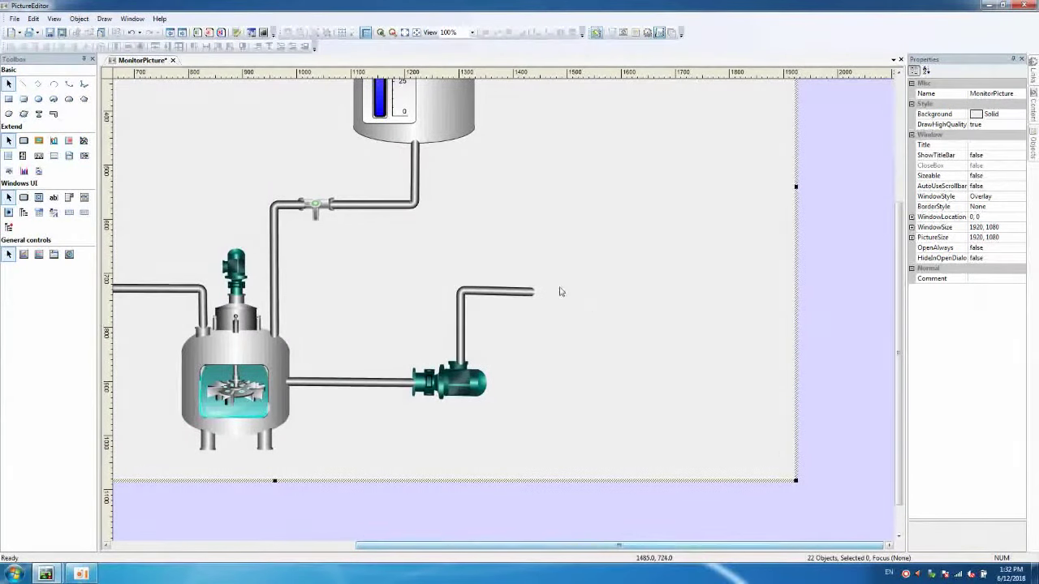
pyautogui.click(529, 290)
pyautogui.rightClick(519, 294)
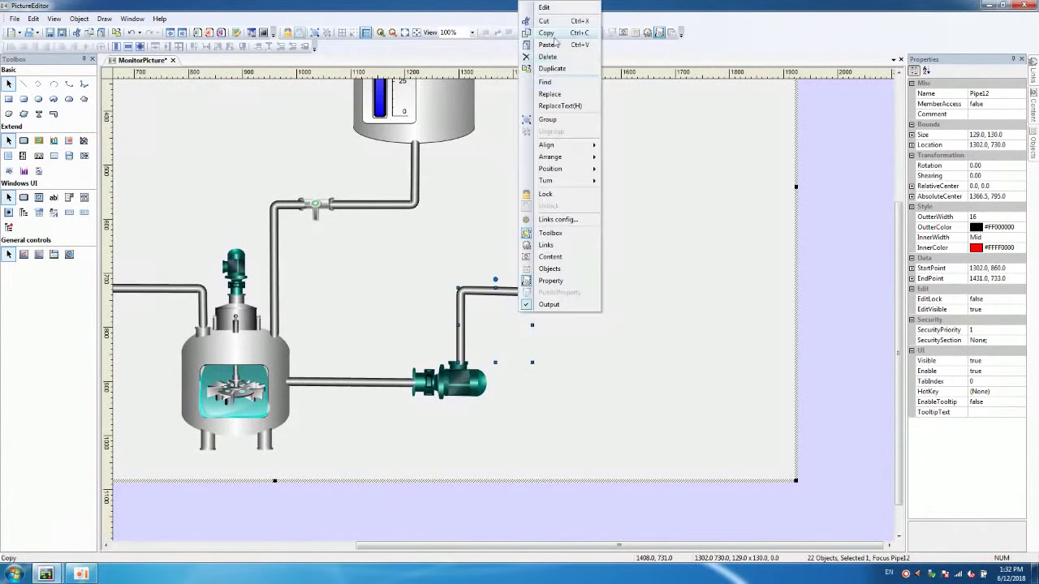
pyautogui.click(572, 229)
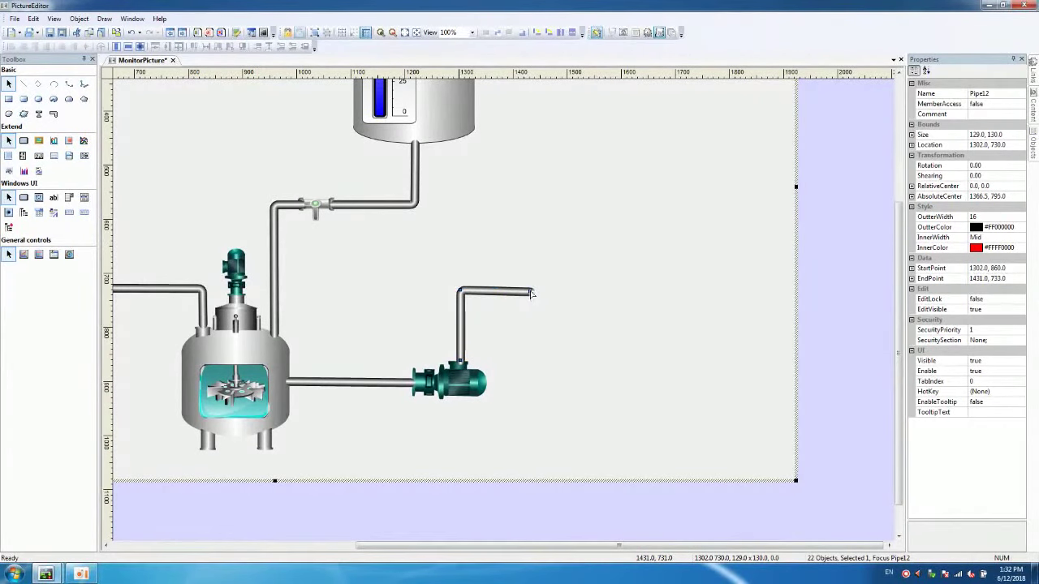
pyautogui.moveTo(532, 294); pyautogui.dragTo(794, 293)
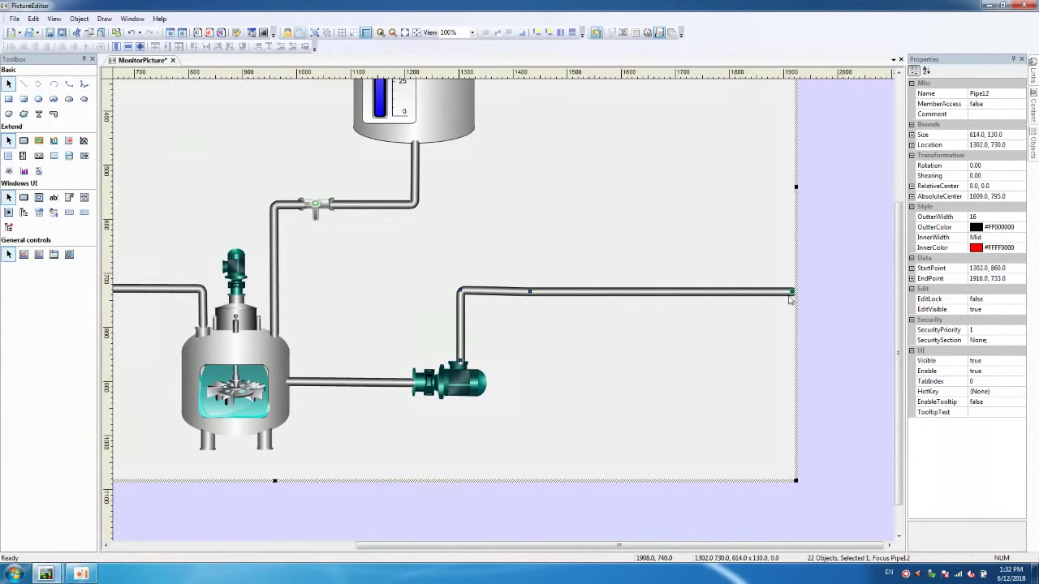
pyautogui.rightClick(532, 294)
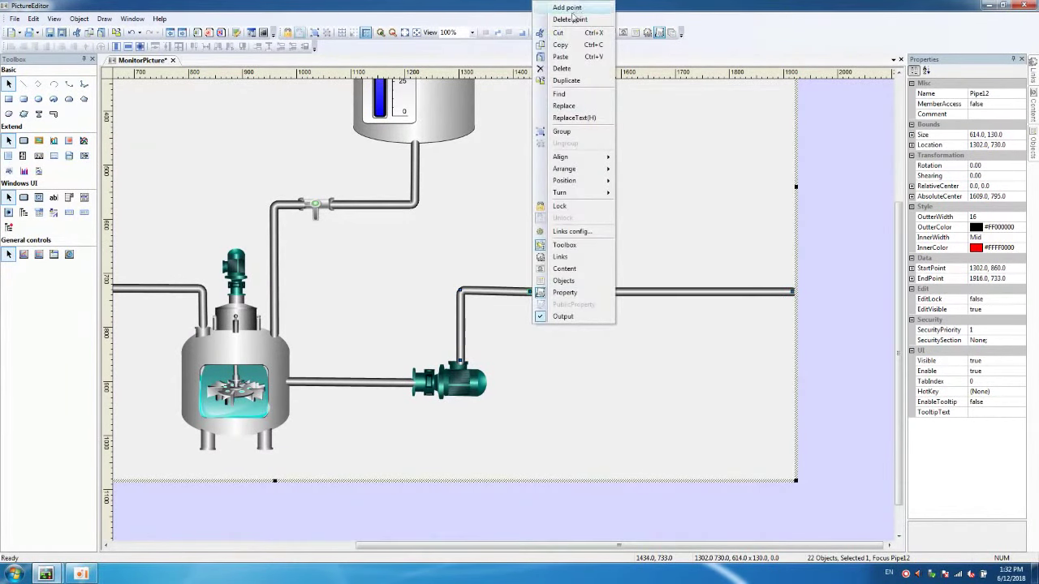
pyautogui.click(662, 301)
pyautogui.click(664, 407)
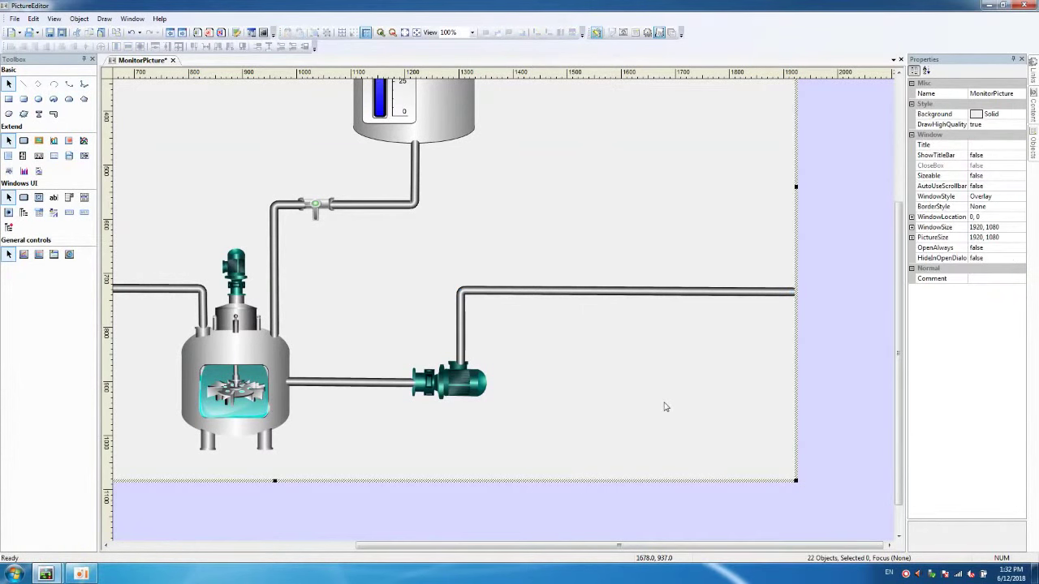
pyautogui.moveTo(763, 542); pyautogui.dragTo(463, 524)
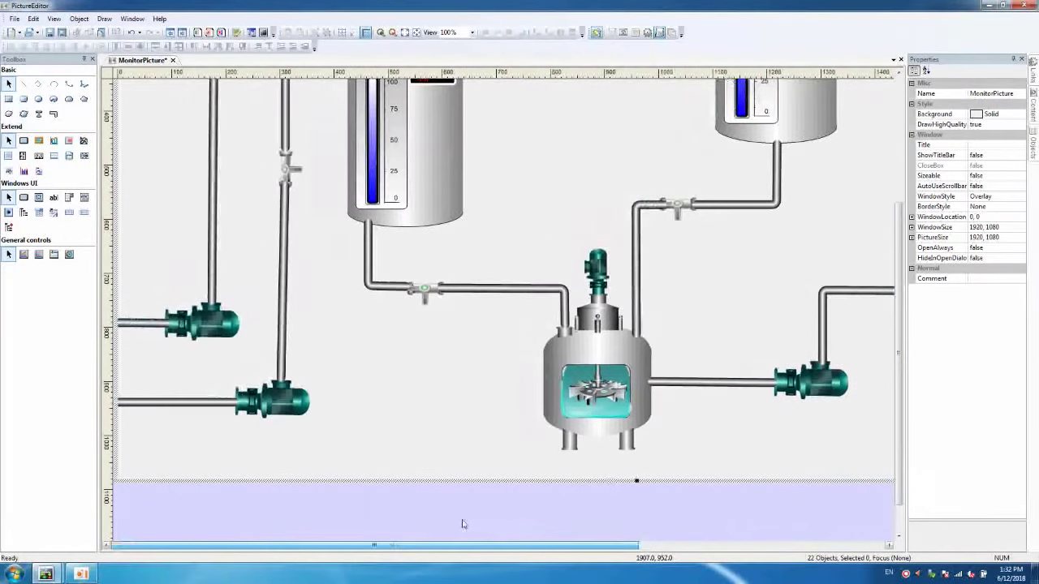
# Bring both tanks, the valve on the top pipe and the second tank's outlet valve in front of the pipes
pyautogui.moveTo(899, 276); pyautogui.dragTo(896, 134)
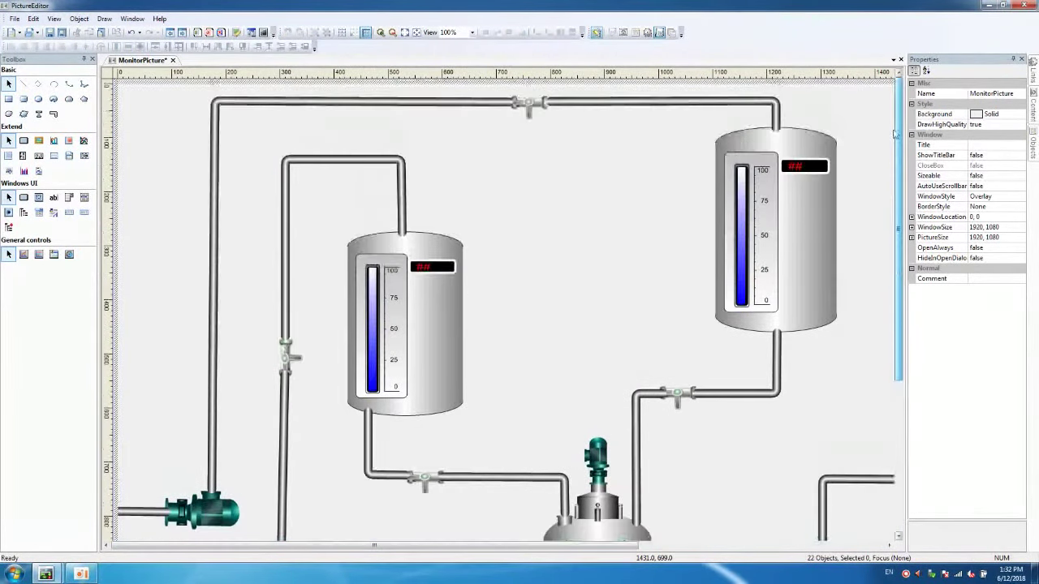
pyautogui.click(535, 109)
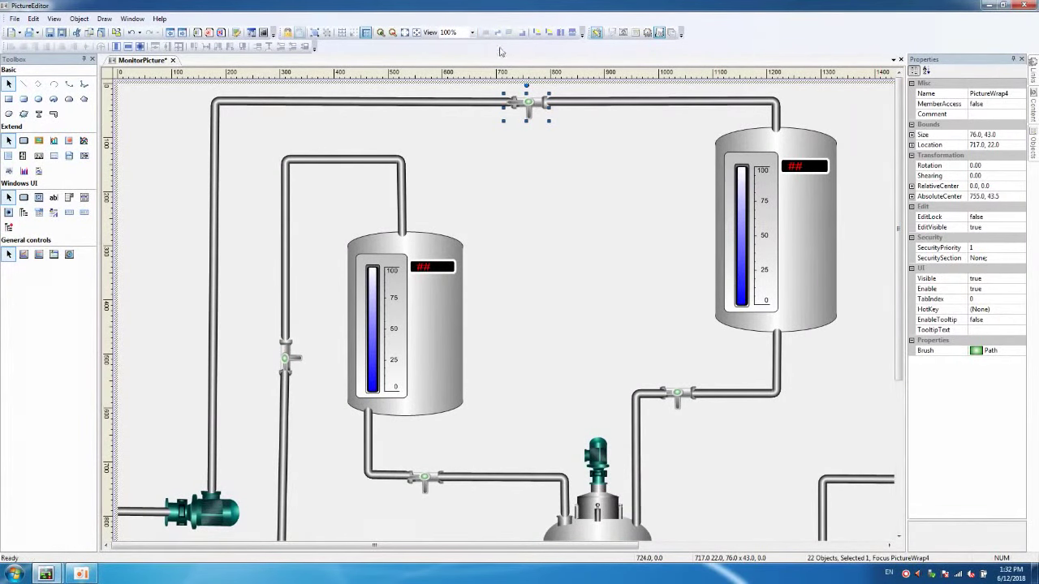
pyautogui.click(398, 367)
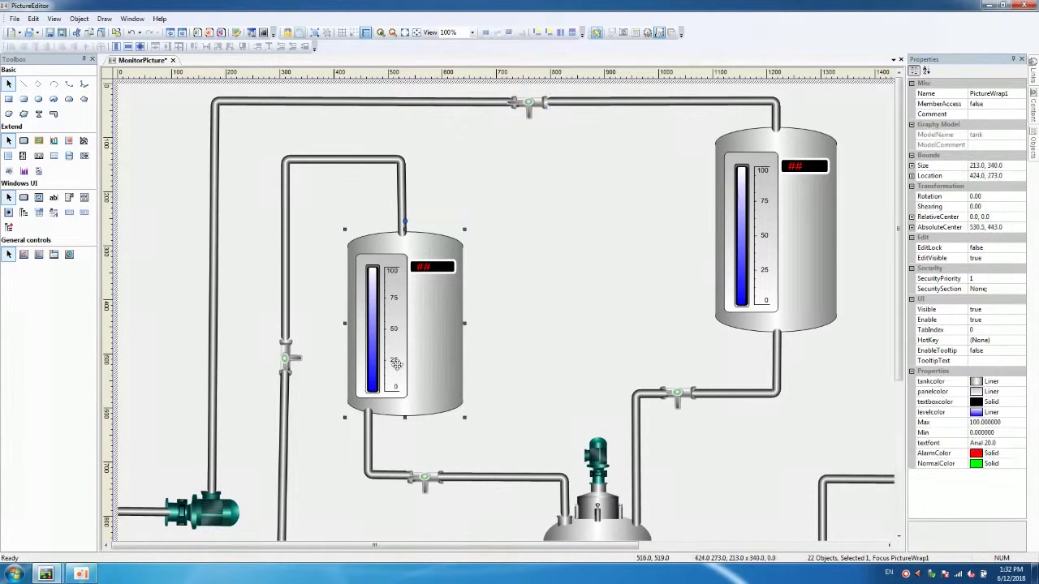
pyautogui.click(485, 36)
pyautogui.click(813, 237)
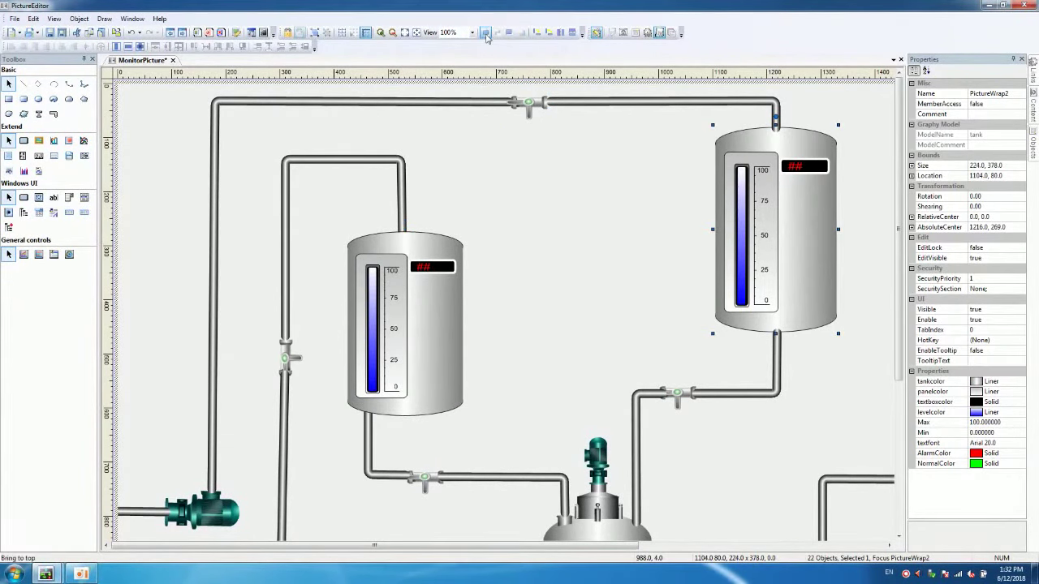
pyautogui.click(682, 394)
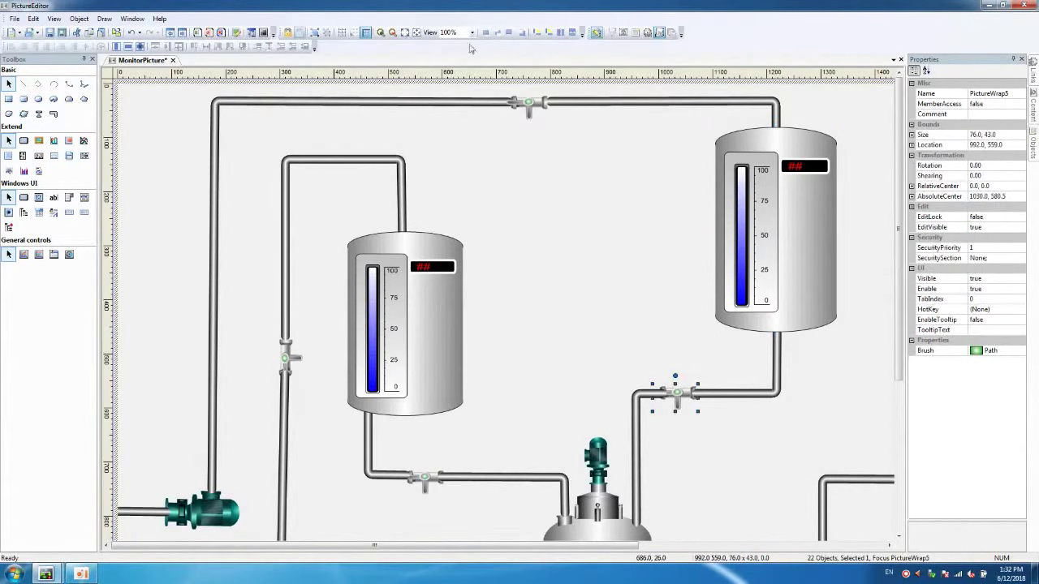
pyautogui.click(484, 36)
# Bring the blender, the three pumps and the valve on the first tank's vertical inlet pipe in front of the pipes
pyautogui.moveTo(897, 216); pyautogui.dragTo(898, 343)
pyautogui.click(621, 348)
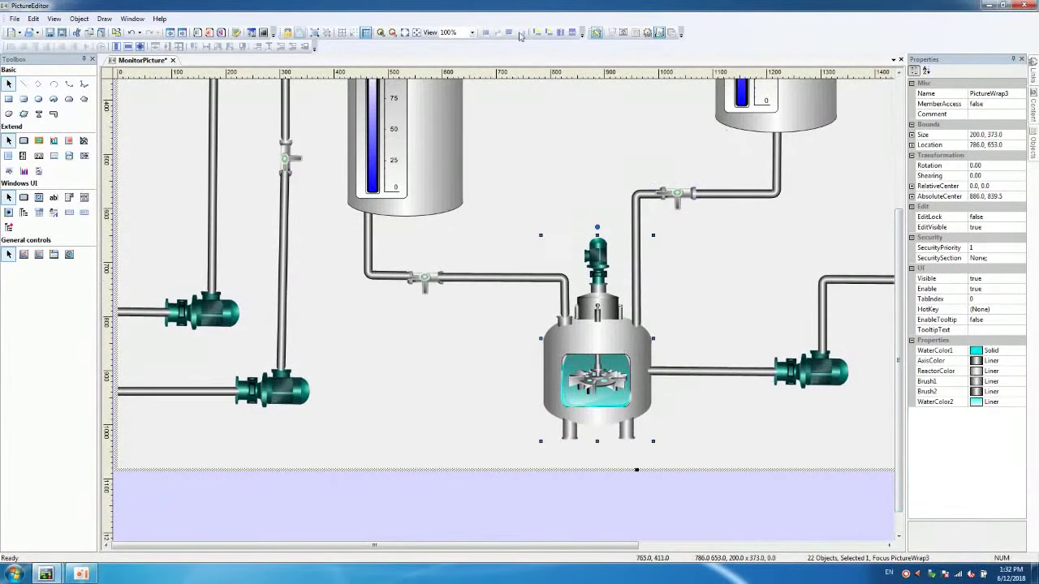
pyautogui.click(486, 34)
pyautogui.click(814, 371)
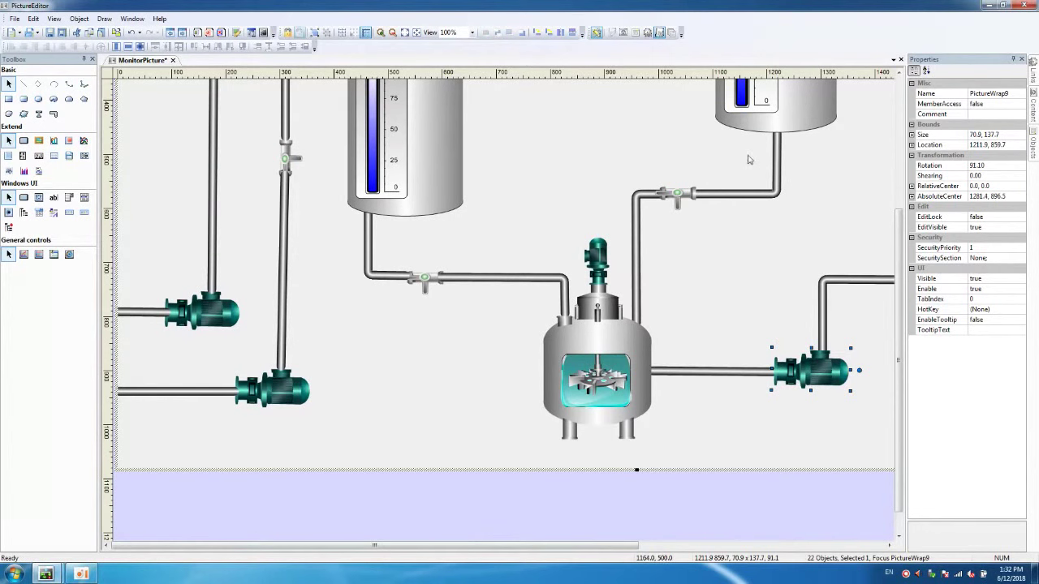
pyautogui.click(261, 392)
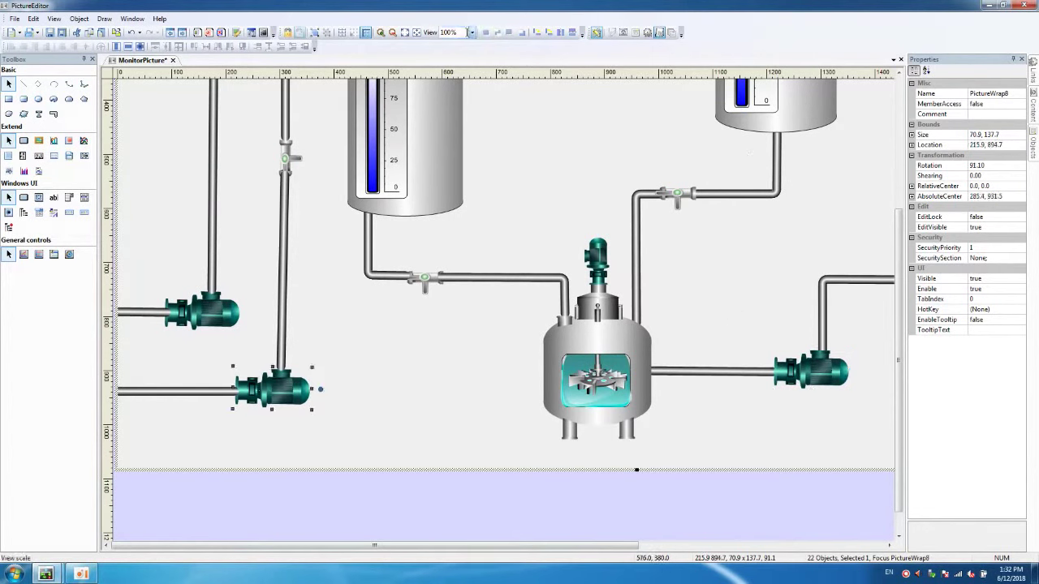
pyautogui.click(490, 37)
pyautogui.click(196, 319)
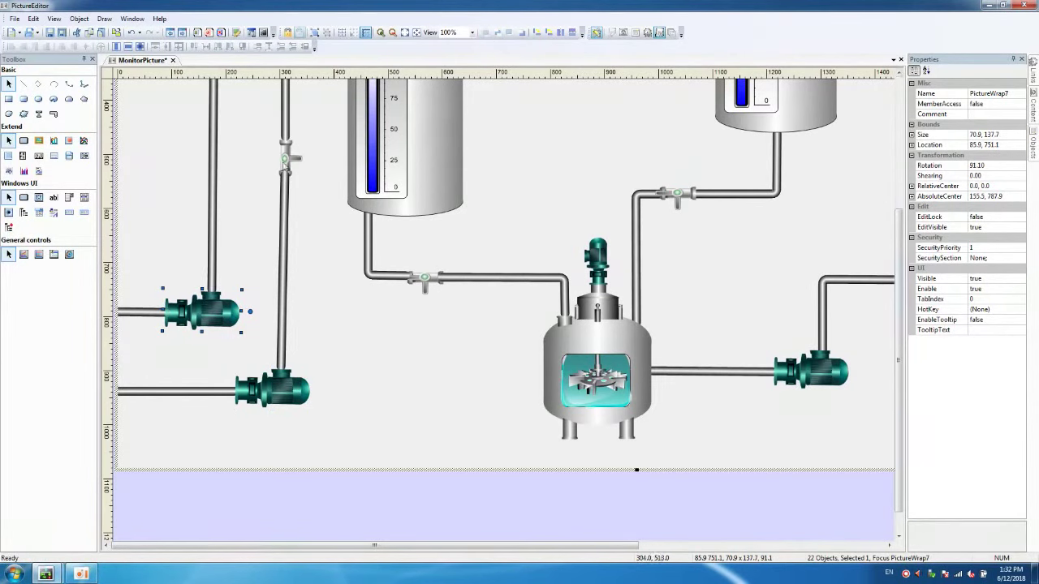
pyautogui.click(284, 160)
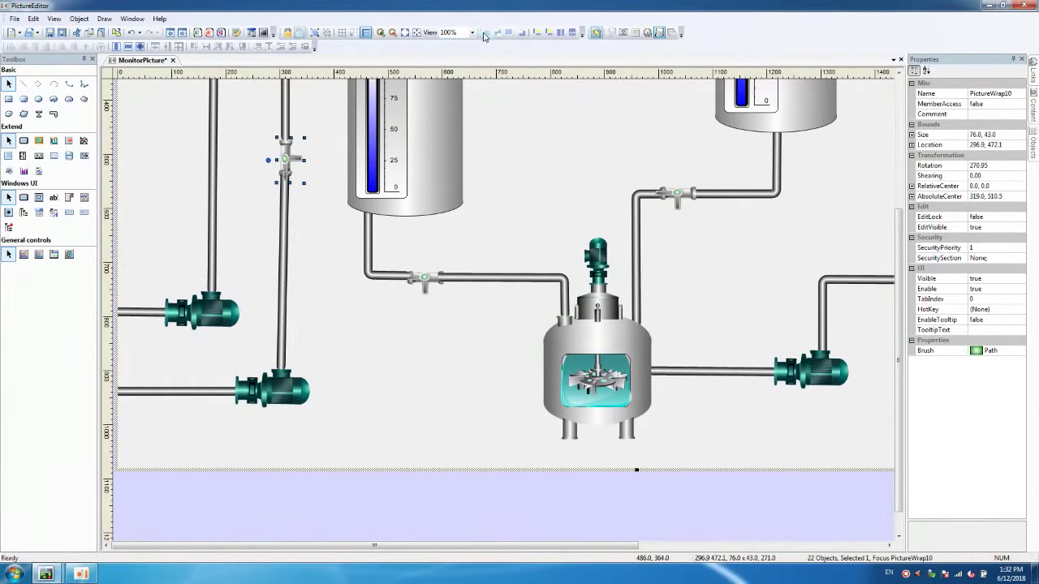
# Adjust the points of the first tank's inlet pipe to straighten it, starting at 528, 272 on the tank's top and ending at the valve
pyautogui.moveTo(900, 268); pyautogui.dragTo(902, 125)
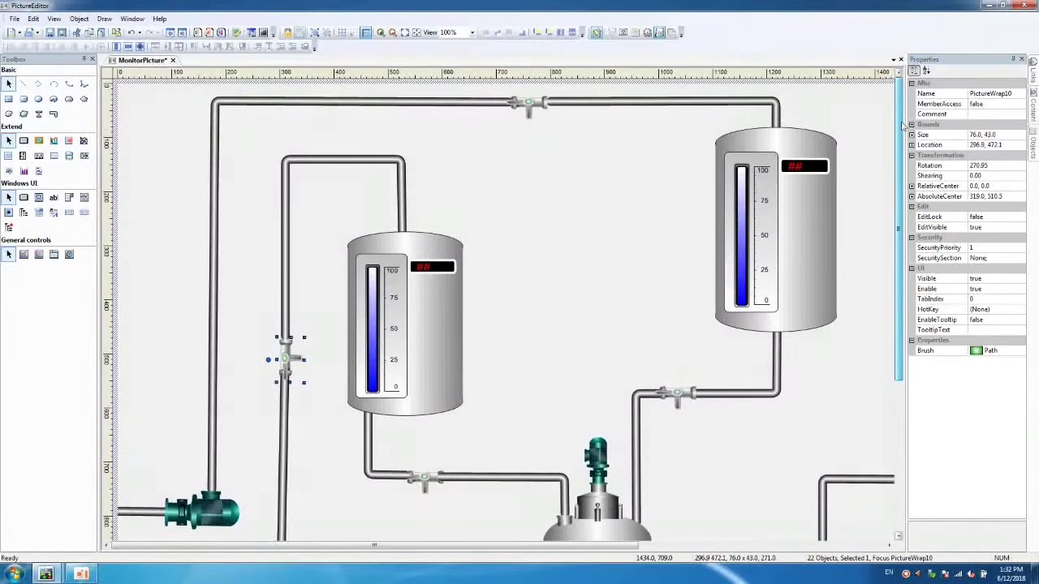
pyautogui.click(286, 325)
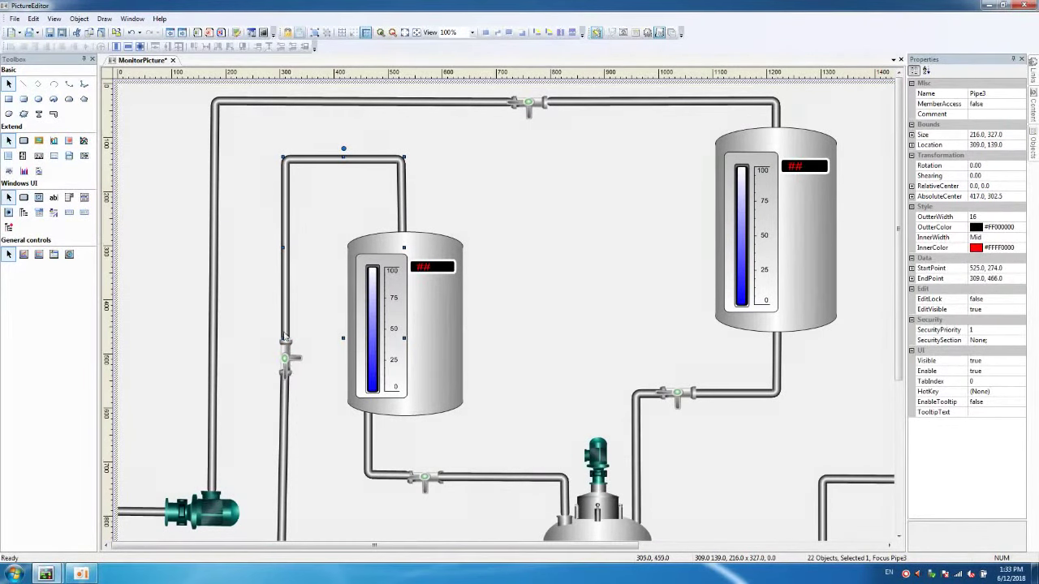
pyautogui.rightClick(284, 158)
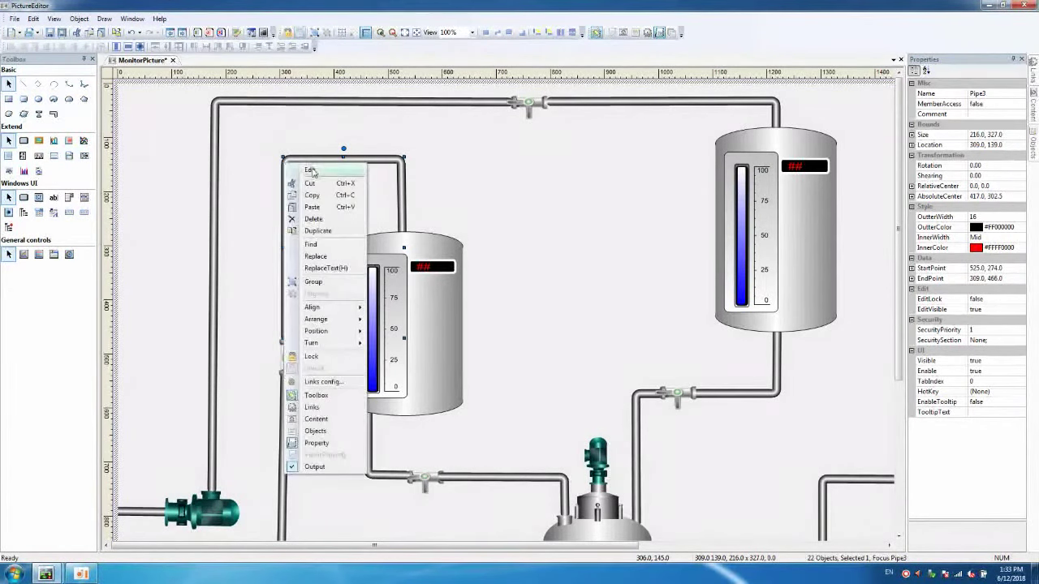
pyautogui.click(295, 167)
pyautogui.moveTo(286, 161); pyautogui.dragTo(291, 163)
pyautogui.moveTo(401, 161); pyautogui.dragTo(404, 159)
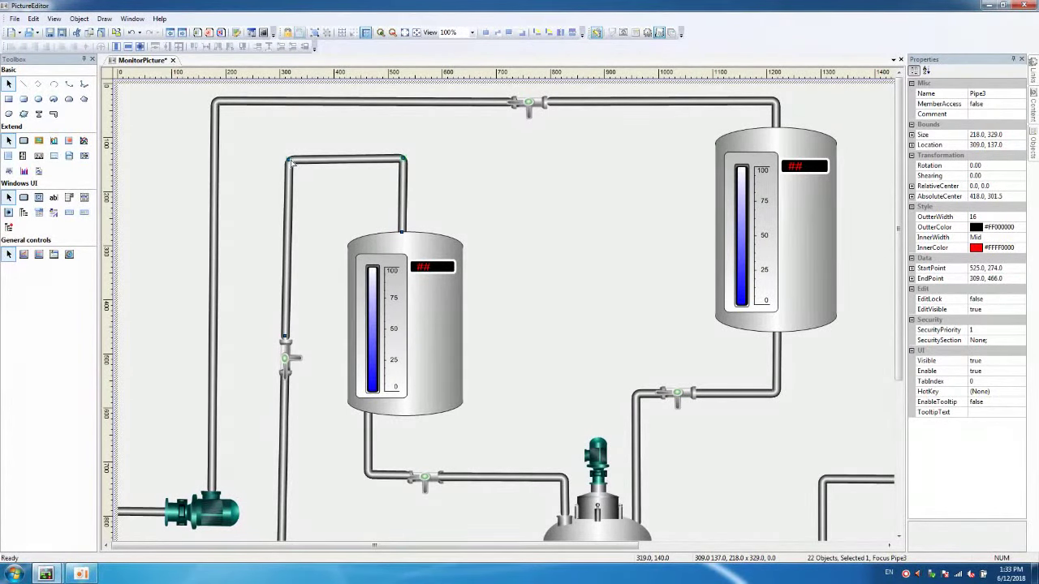
pyautogui.click(287, 160)
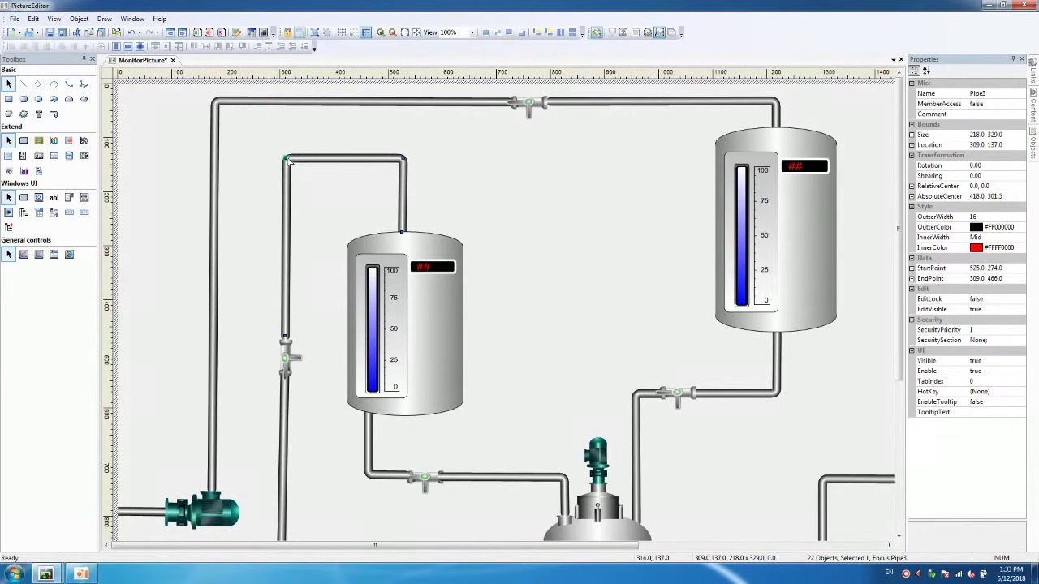
pyautogui.moveTo(403, 234); pyautogui.dragTo(404, 233)
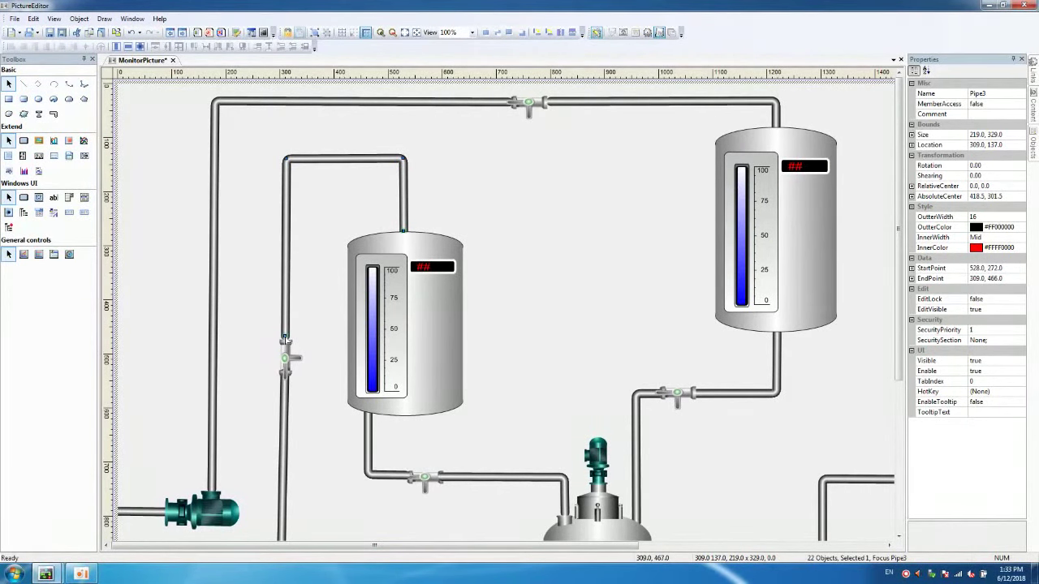
pyautogui.moveTo(286, 338); pyautogui.dragTo(287, 343)
pyautogui.click(527, 317)
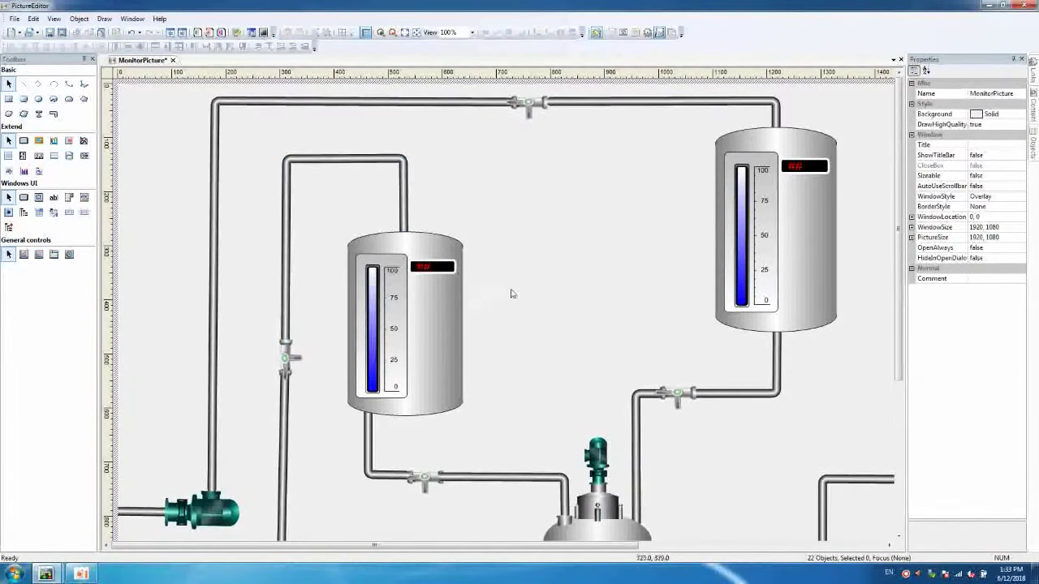
# Bring the first tank's outlet valve in front of its pipes
pyautogui.moveTo(900, 230); pyautogui.dragTo(896, 302)
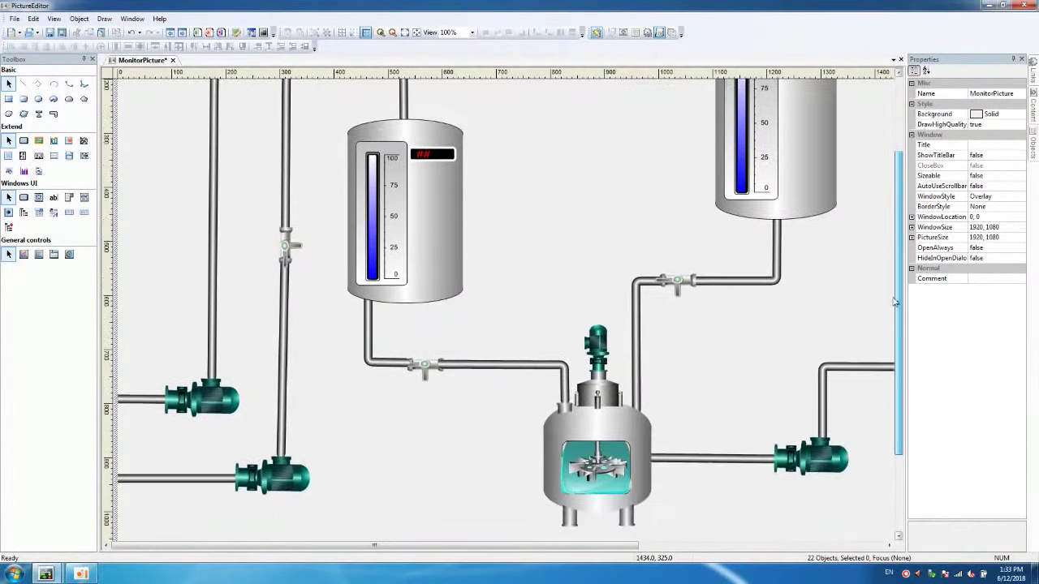
pyautogui.click(411, 365)
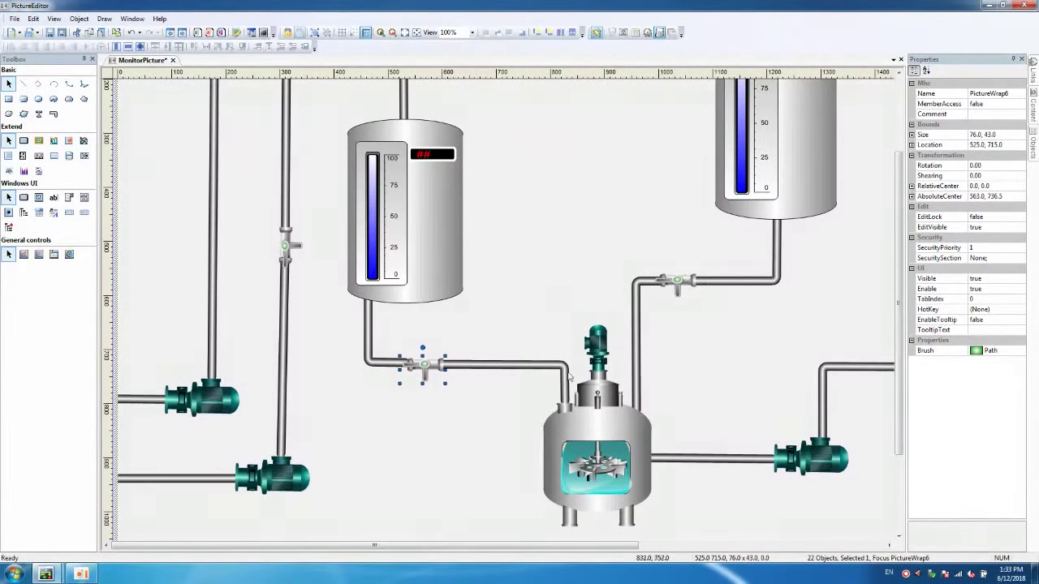
pyautogui.click(573, 321)
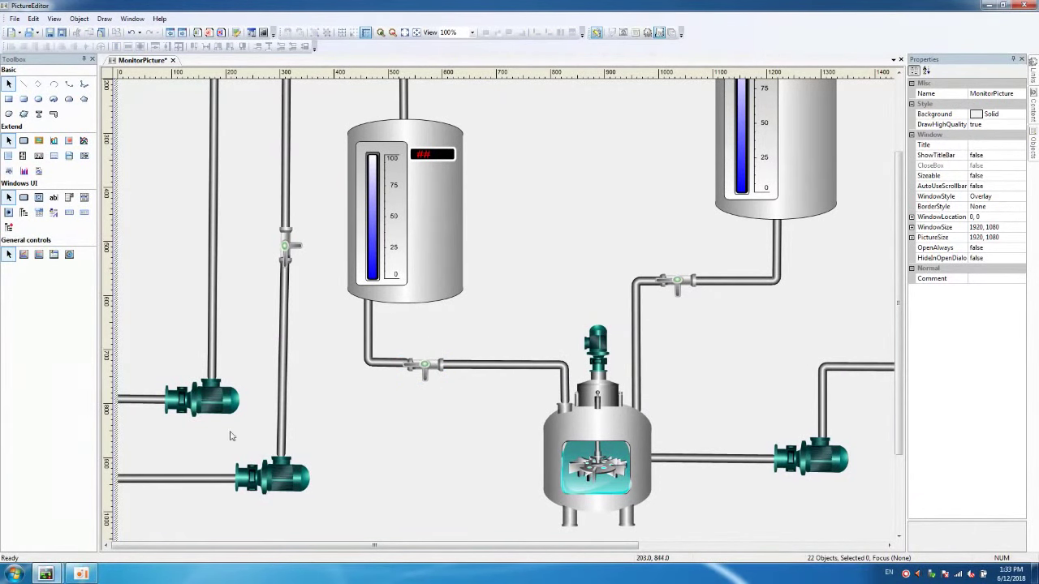
# Shrink the first pump slightly, realign its inlet pipe and extend the pipe to the picture's left edge at about -1, 782
pyautogui.click(200, 411)
pyautogui.moveTo(161, 375); pyautogui.dragTo(169, 379)
pyautogui.moveTo(197, 412); pyautogui.dragTo(151, 396)
pyautogui.rightClick(152, 398)
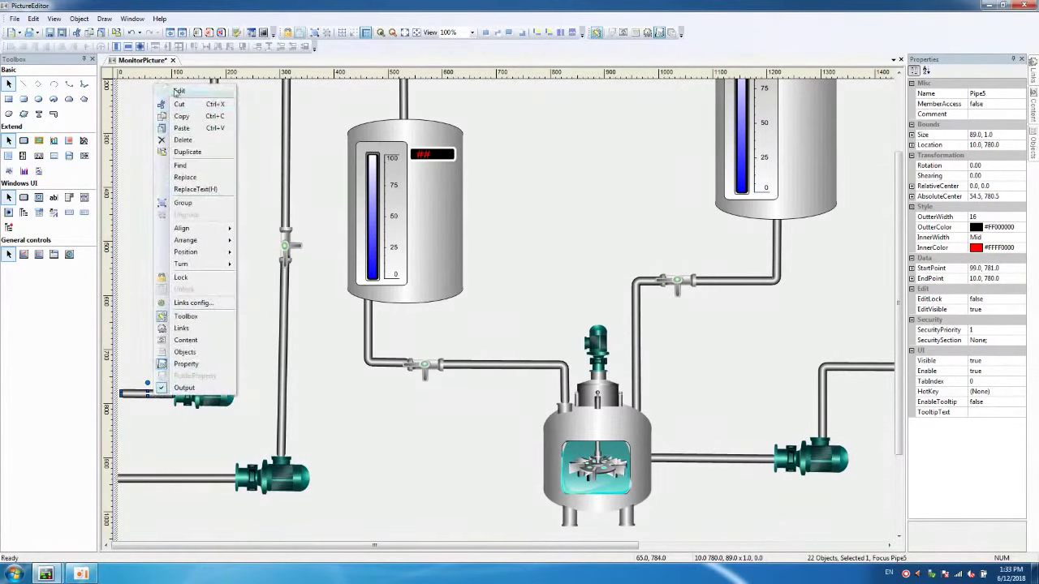
pyautogui.click(163, 87)
pyautogui.moveTo(125, 395); pyautogui.dragTo(120, 396)
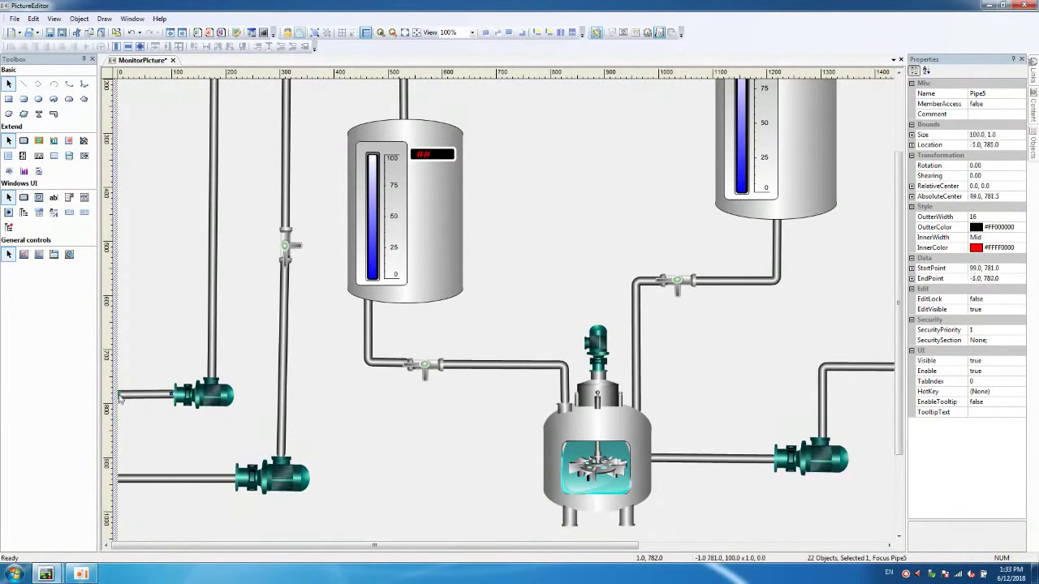
pyautogui.click(163, 425)
# Shrink the second pump slightly, realign its inlet pipe at about y 922 and extend the pipe to the picture's left edge
pyautogui.click(277, 495)
pyautogui.moveTo(232, 452)
pyautogui.mouseDown()
pyautogui.moveTo(275, 470)
pyautogui.moveTo(225, 470)
pyautogui.mouseUp()
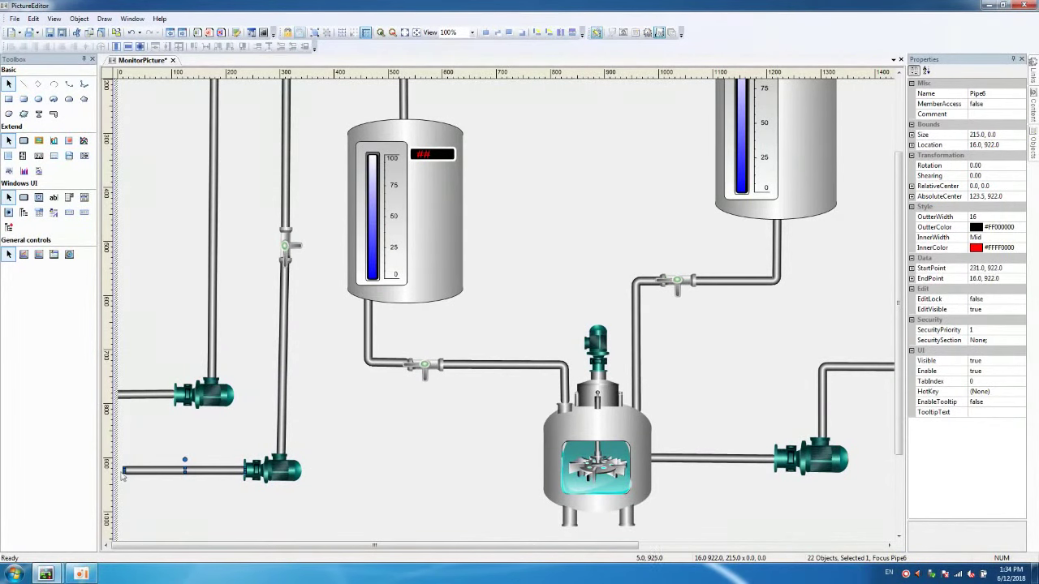
pyautogui.rightClick(157, 480)
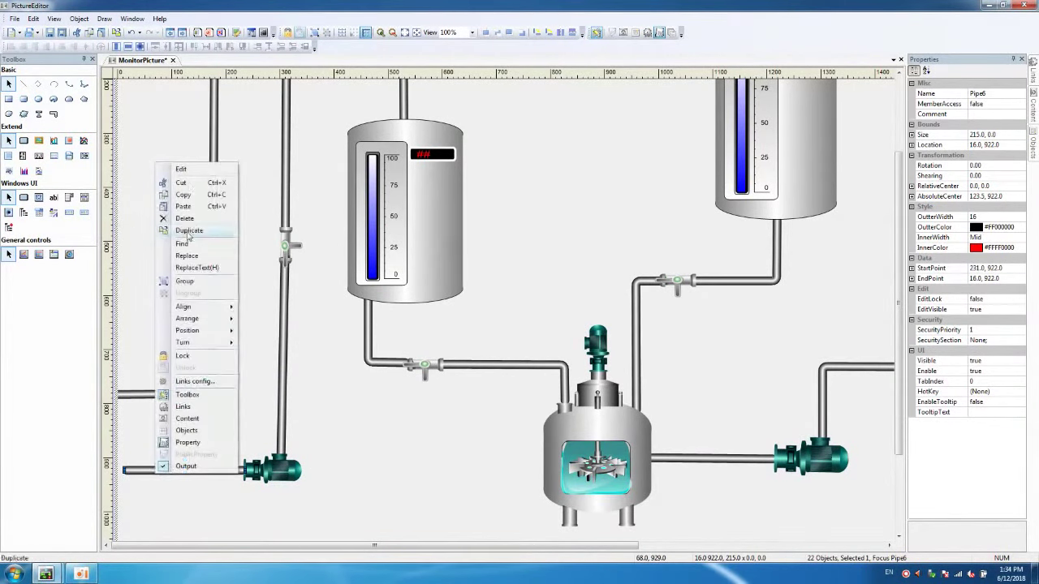
pyautogui.click(175, 172)
pyautogui.moveTo(127, 472); pyautogui.dragTo(119, 470)
pyautogui.click(162, 489)
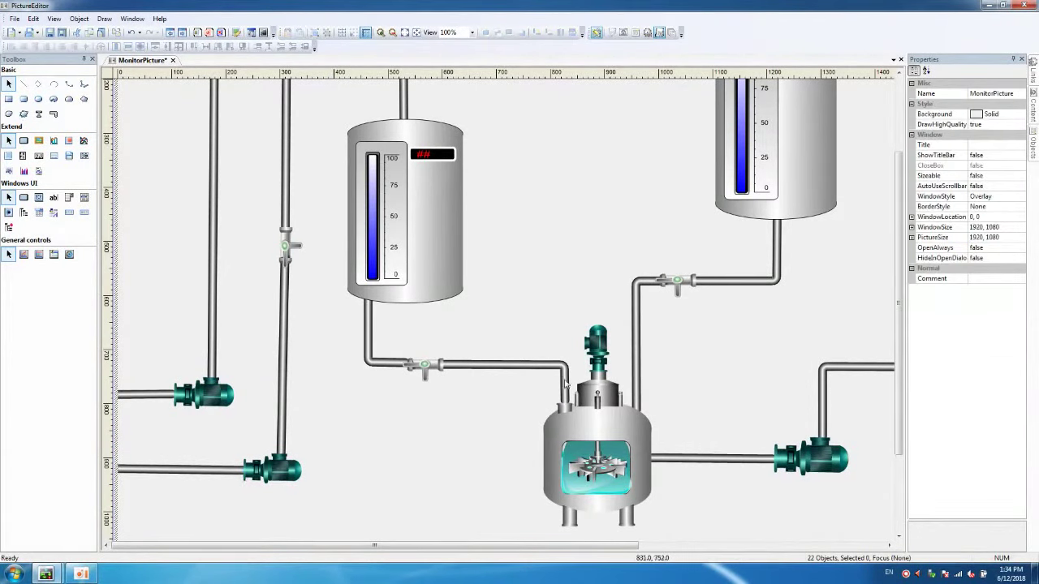
# Shrink the third pump slightly and move its outlet pipe to about 1286, 744 to meet the pump's top
pyautogui.click(791, 460)
pyautogui.moveTo(770, 434); pyautogui.dragTo(787, 463)
pyautogui.moveTo(823, 403); pyautogui.dragTo(811, 406)
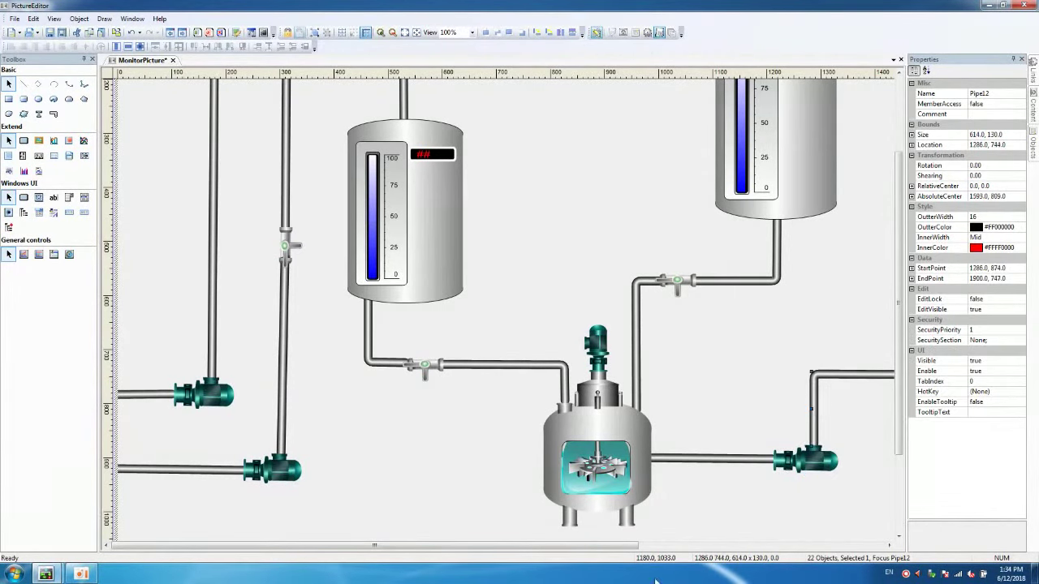
# Extend the third pump's outlet pipe past the picture's right edge, ending at about 1948, 746
pyautogui.moveTo(601, 545); pyautogui.dragTo(819, 544)
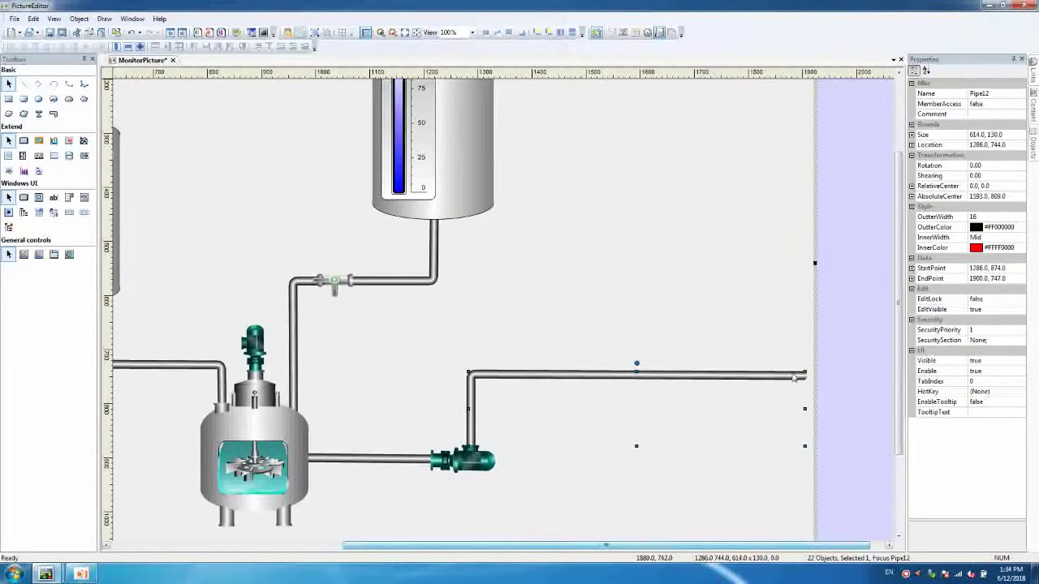
pyautogui.rightClick(795, 272)
pyautogui.click(818, 75)
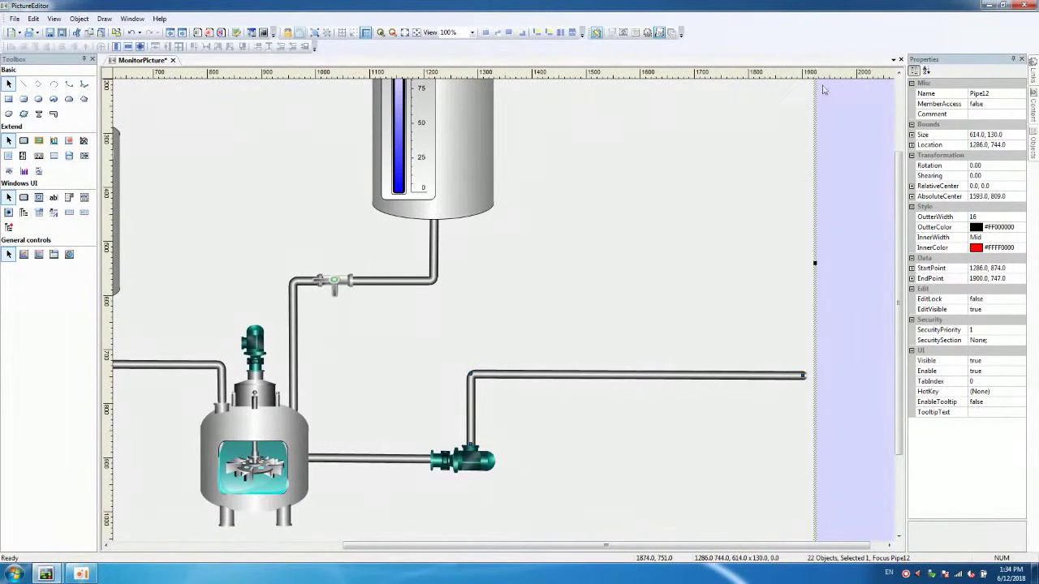
pyautogui.moveTo(803, 378); pyautogui.dragTo(830, 379)
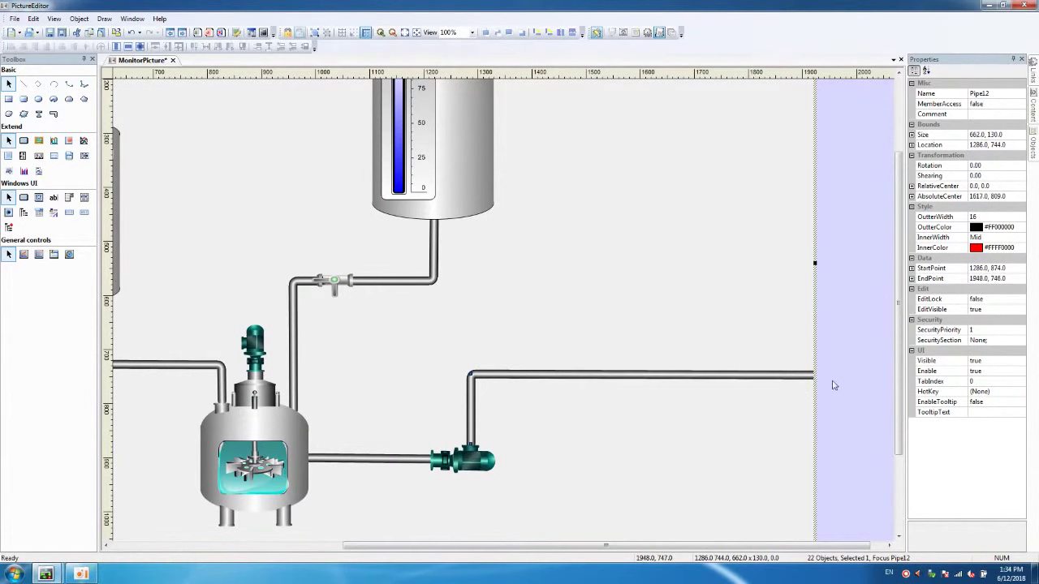
pyautogui.click(832, 385)
# Draw an ellipse of about 24 by 23 on the first pump at about 159, 770 and leave it selected
pyautogui.moveTo(534, 541); pyautogui.dragTo(623, 541)
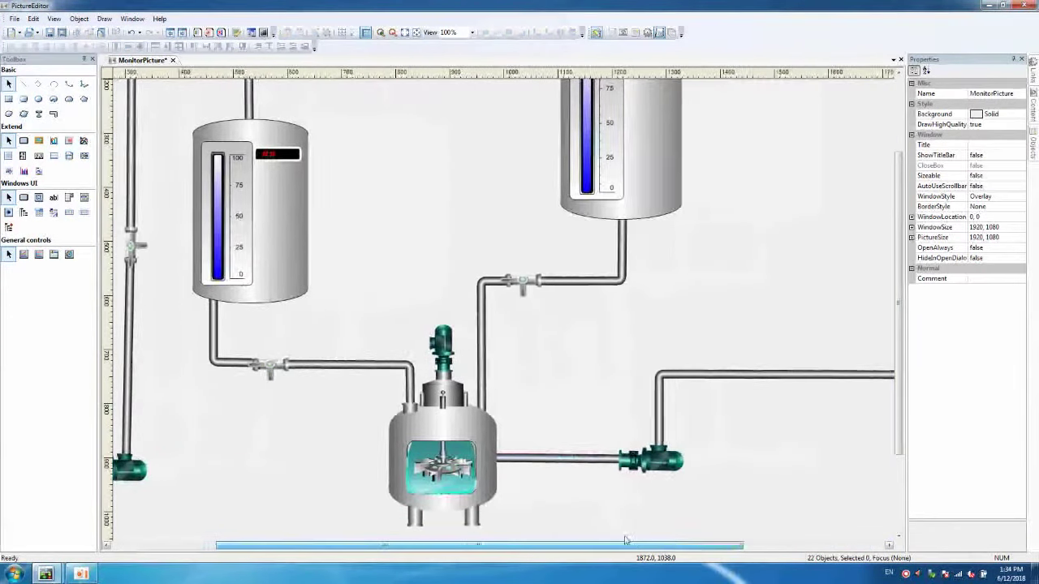
pyautogui.moveTo(898, 219); pyautogui.dragTo(898, 148)
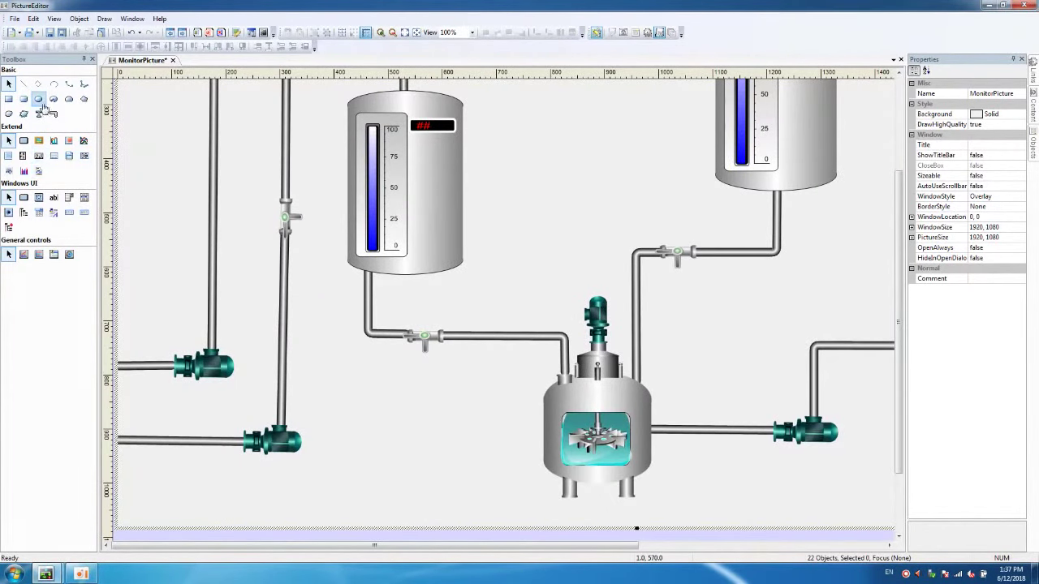
pyautogui.click(38, 99)
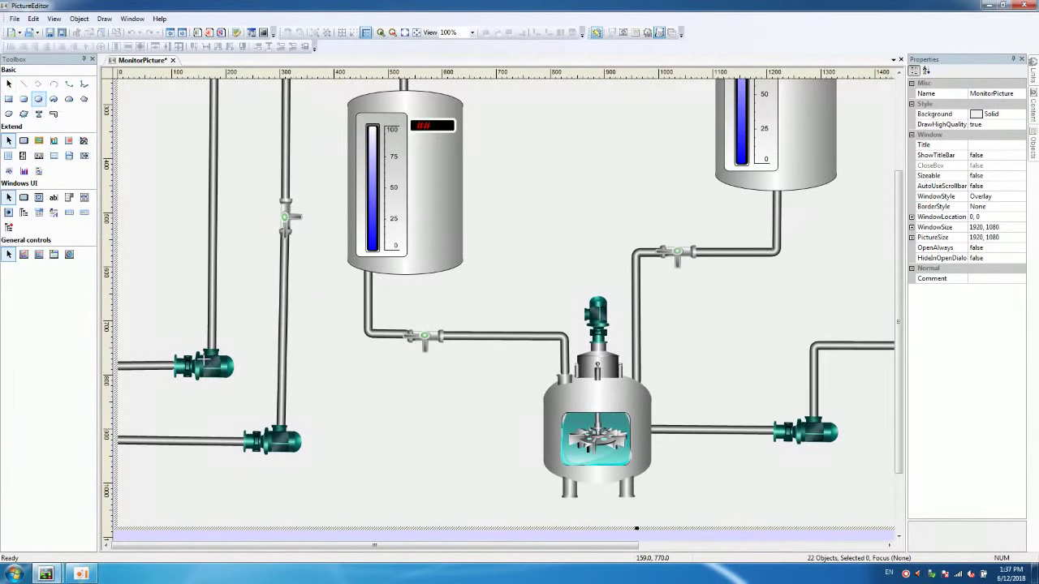
pyautogui.moveTo(204, 358); pyautogui.dragTo(220, 374)
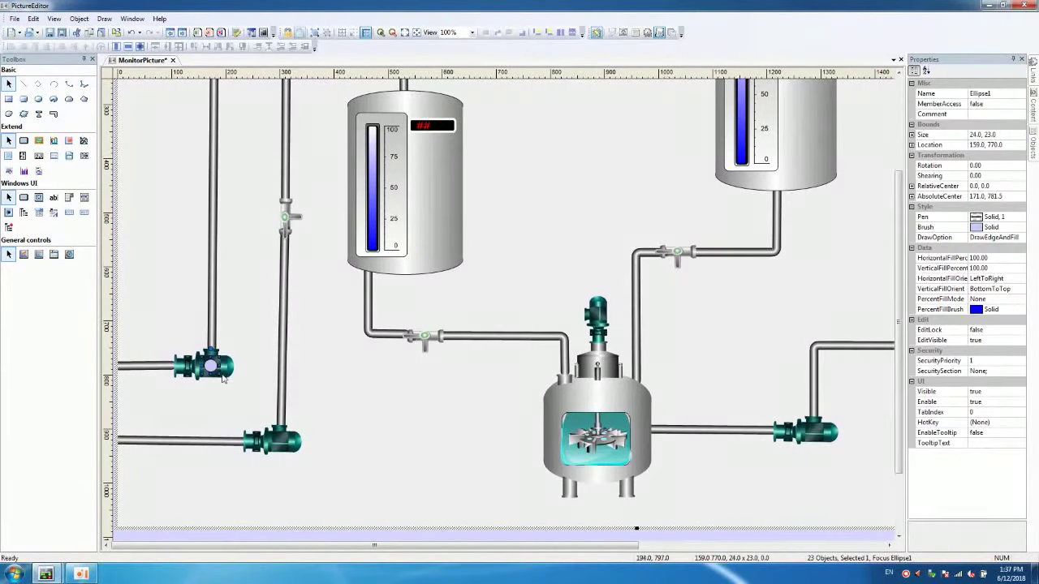
pyautogui.rightClick(210, 366)
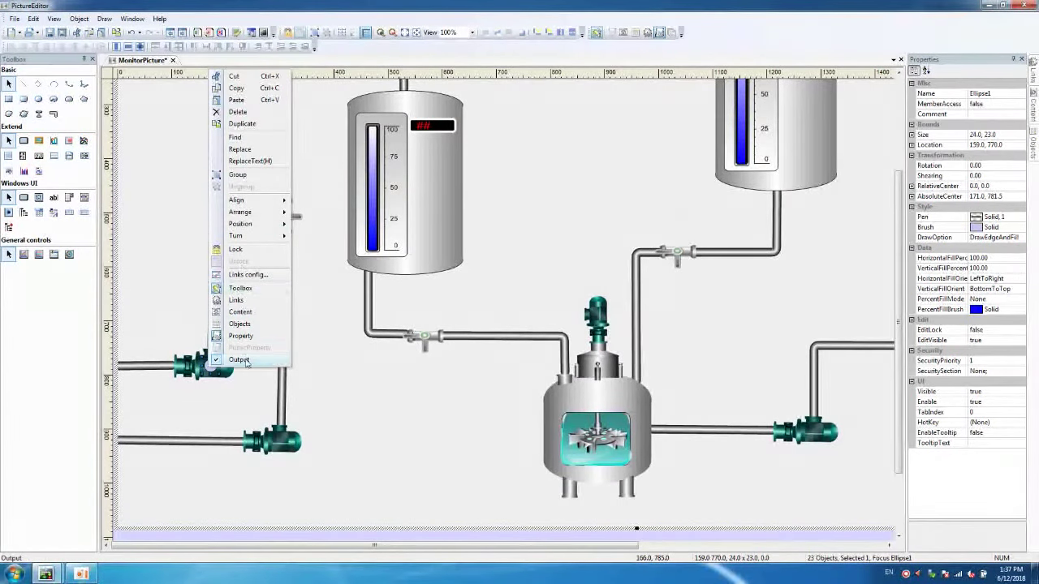
pyautogui.click(316, 385)
pyautogui.click(210, 367)
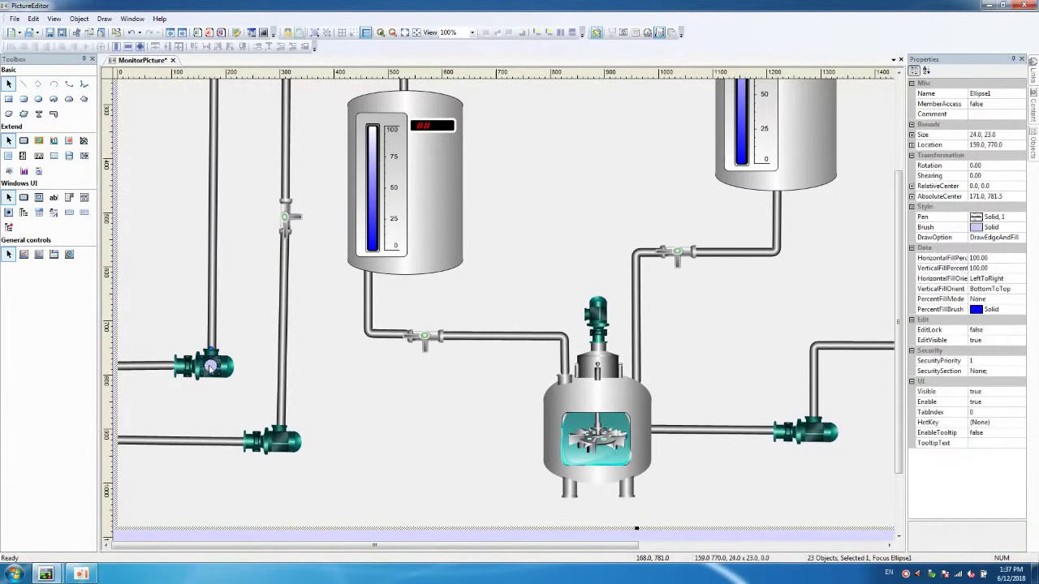
# Add a Brush property link to the first pump's circle and bind its expression to \\local\material.water_pump
pyautogui.click(1029, 74)
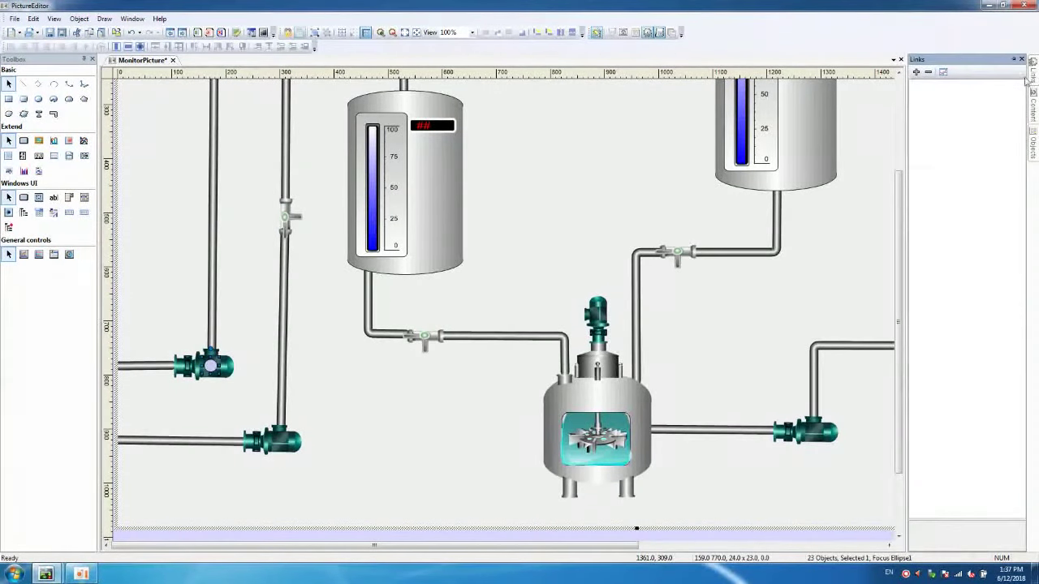
pyautogui.click(917, 73)
pyautogui.moveTo(937, 85)
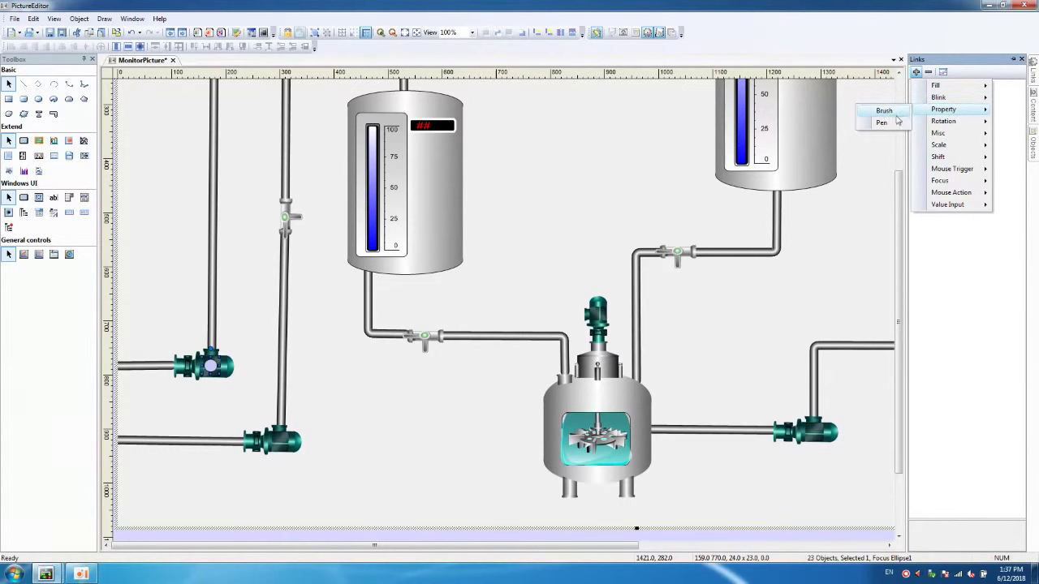
pyautogui.click(883, 110)
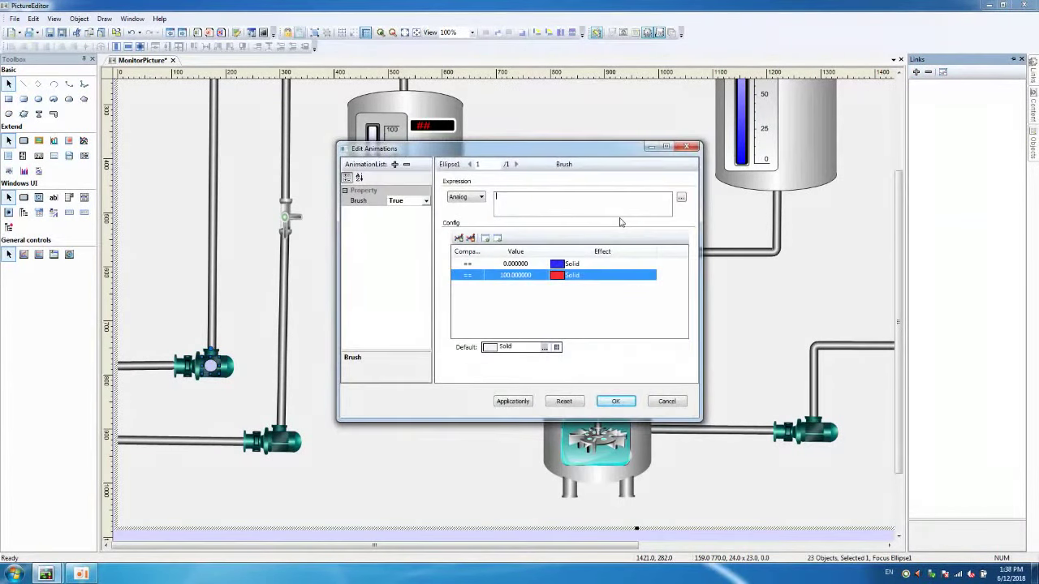
pyautogui.click(681, 199)
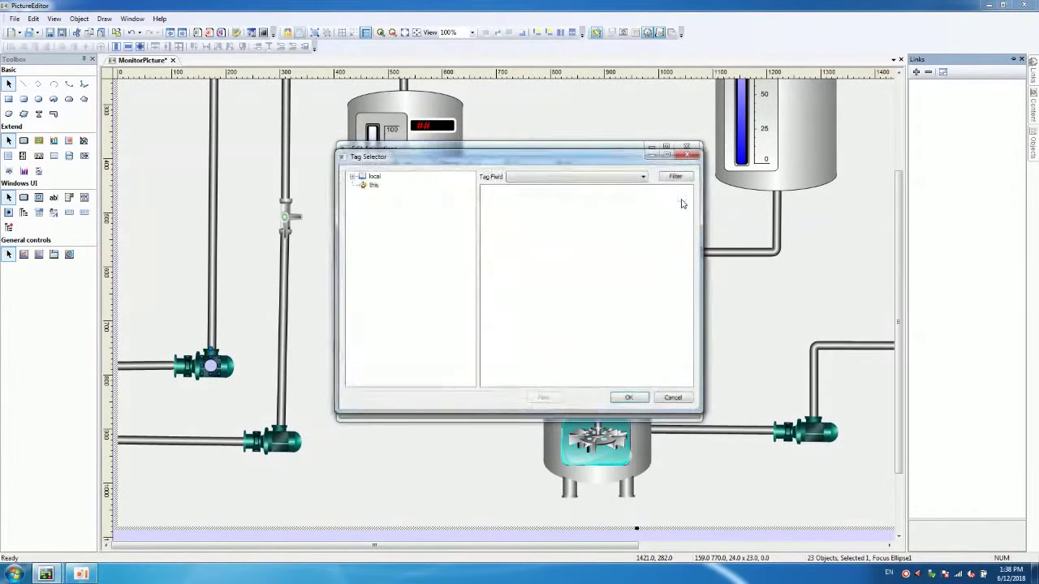
pyautogui.click(374, 177)
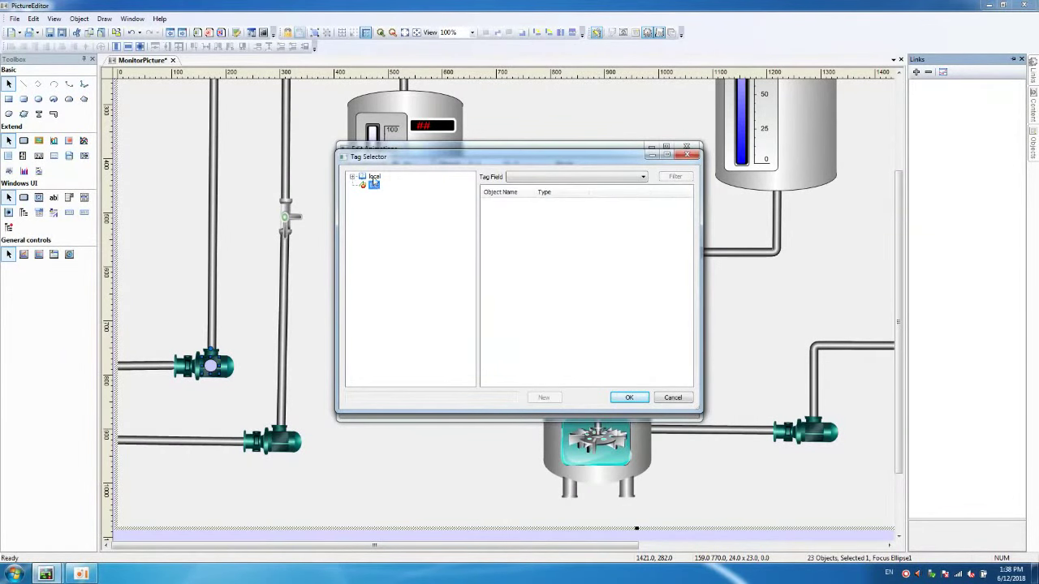
pyautogui.click(355, 178)
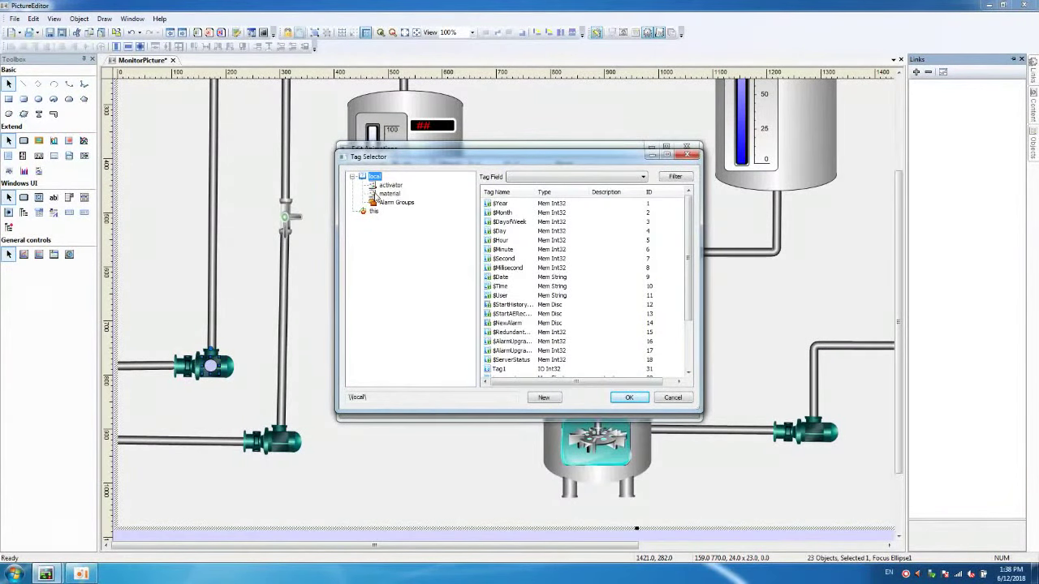
pyautogui.click(389, 193)
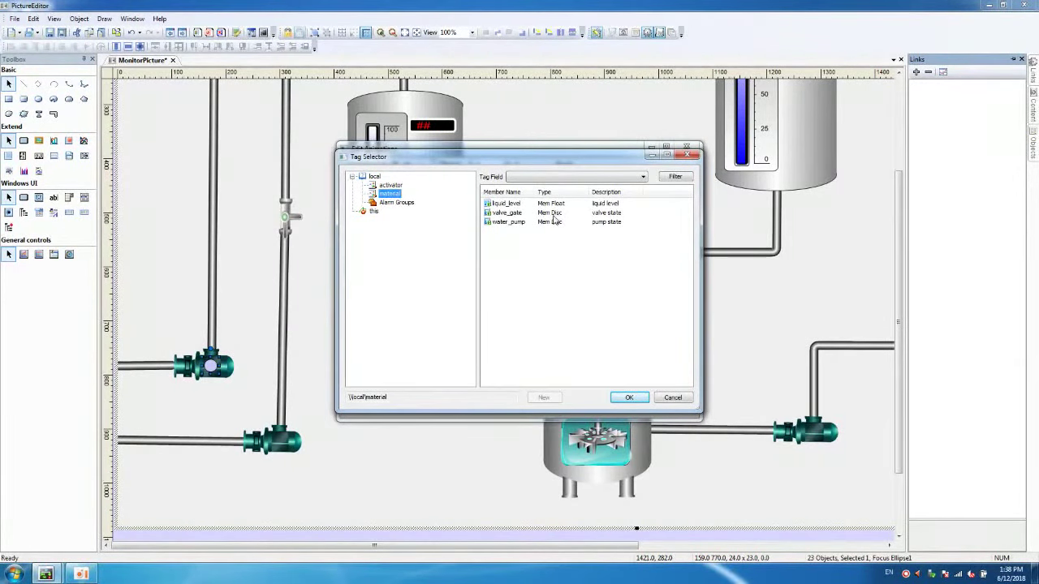
pyautogui.click(517, 224)
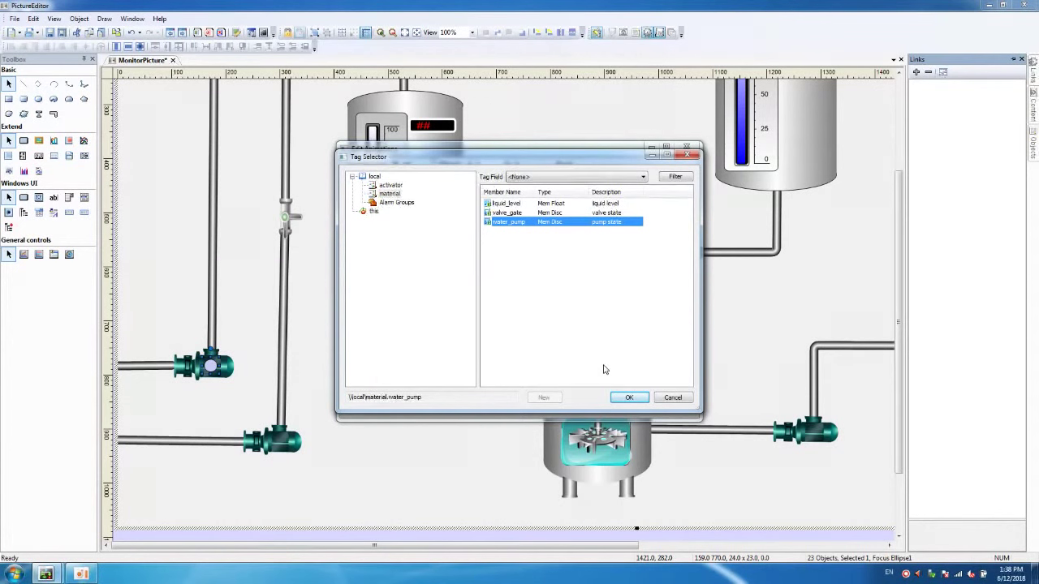
pyautogui.click(619, 397)
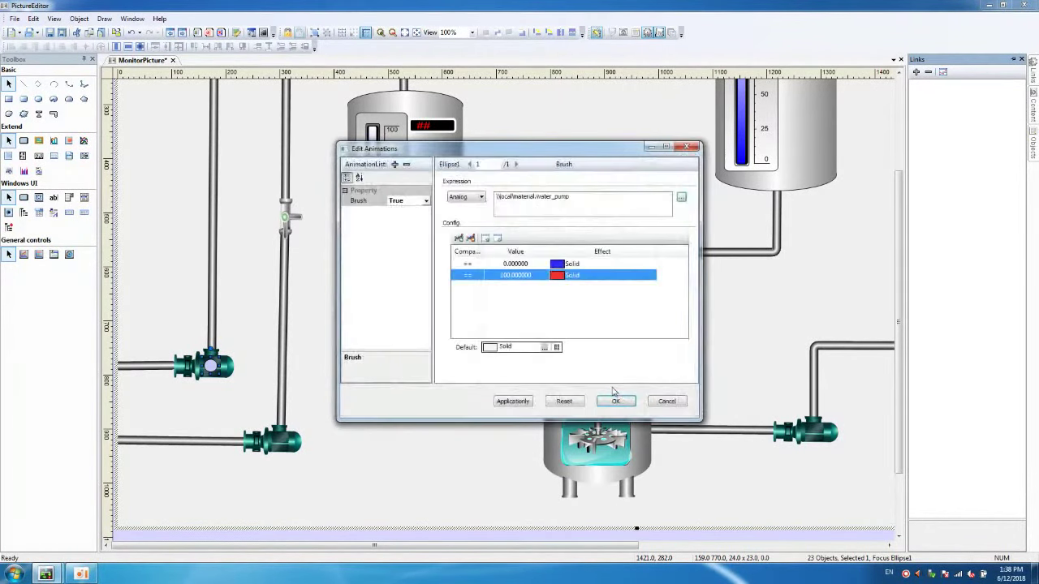
# Switch the Brush animation's expression type to Discrete and set the second condition's value to false
pyautogui.click(532, 266)
pyautogui.moveTo(511, 263); pyautogui.dragTo(487, 263)
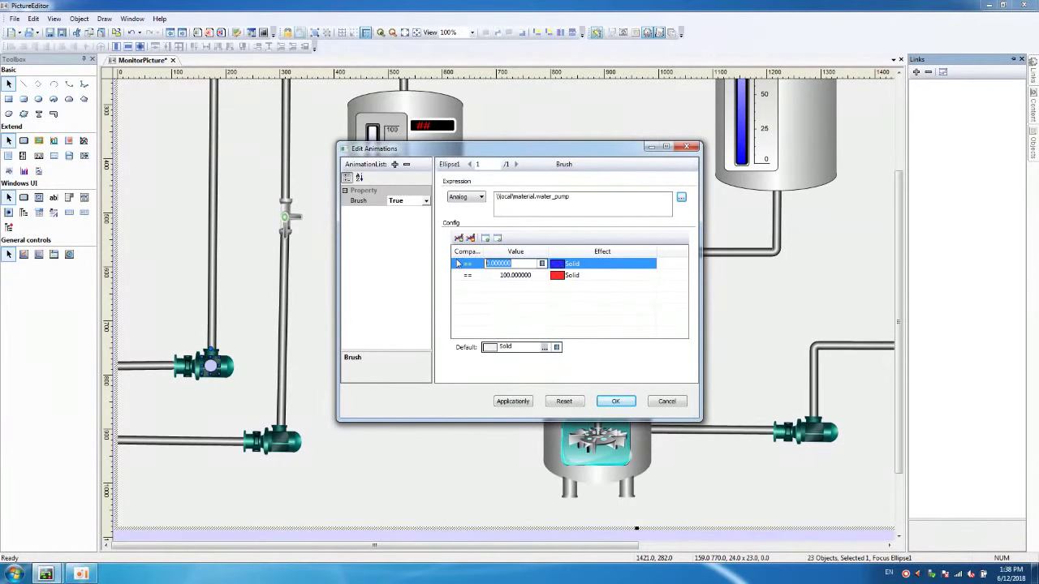
pyautogui.click(481, 197)
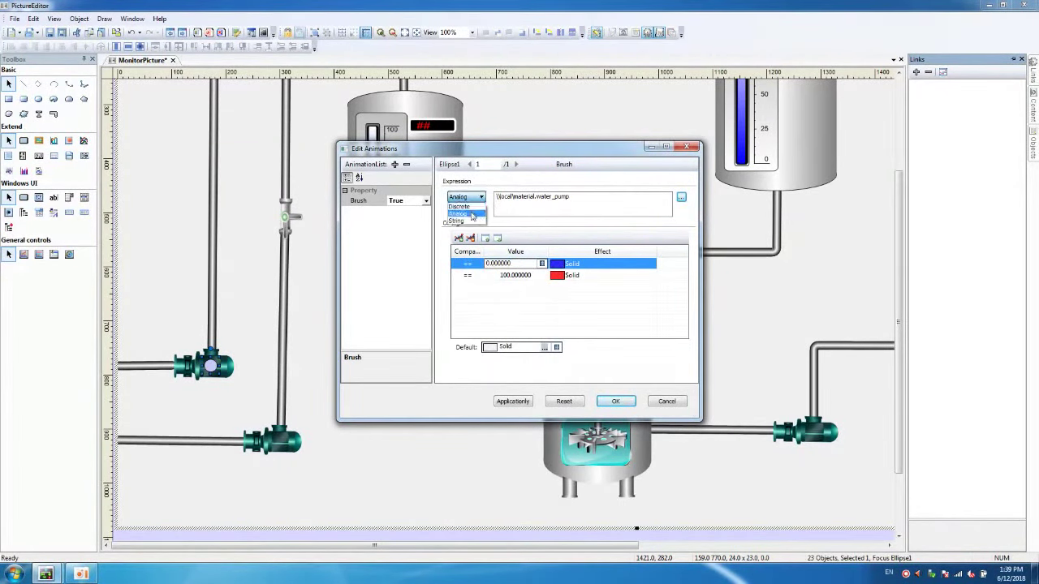
pyautogui.click(460, 206)
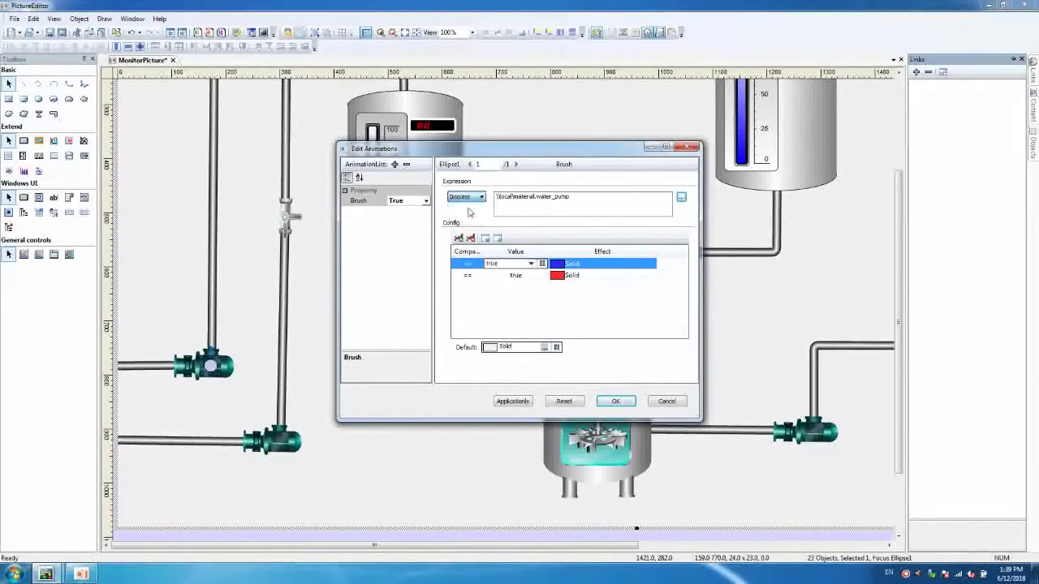
pyautogui.click(521, 276)
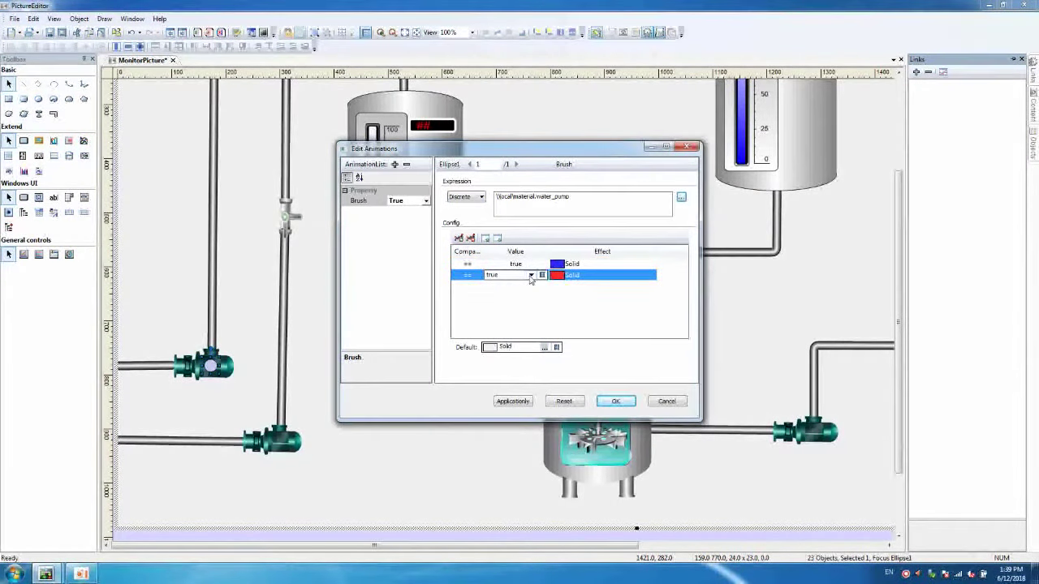
pyautogui.click(531, 275)
pyautogui.click(500, 297)
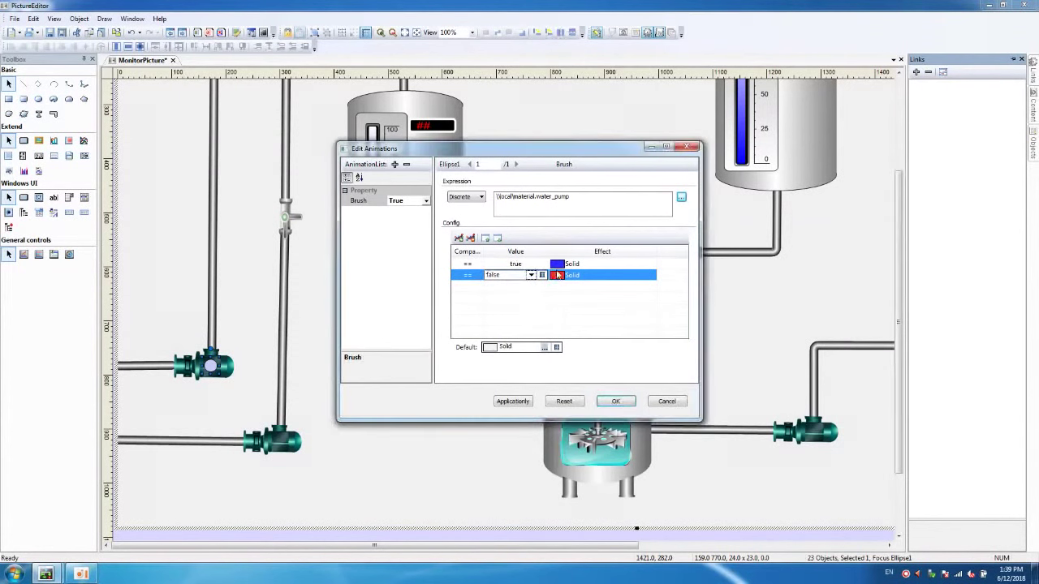
# Set the true condition's brush to solid green (0, 255, 0) and apply the circle's animation
pyautogui.click(560, 265)
pyautogui.click(638, 264)
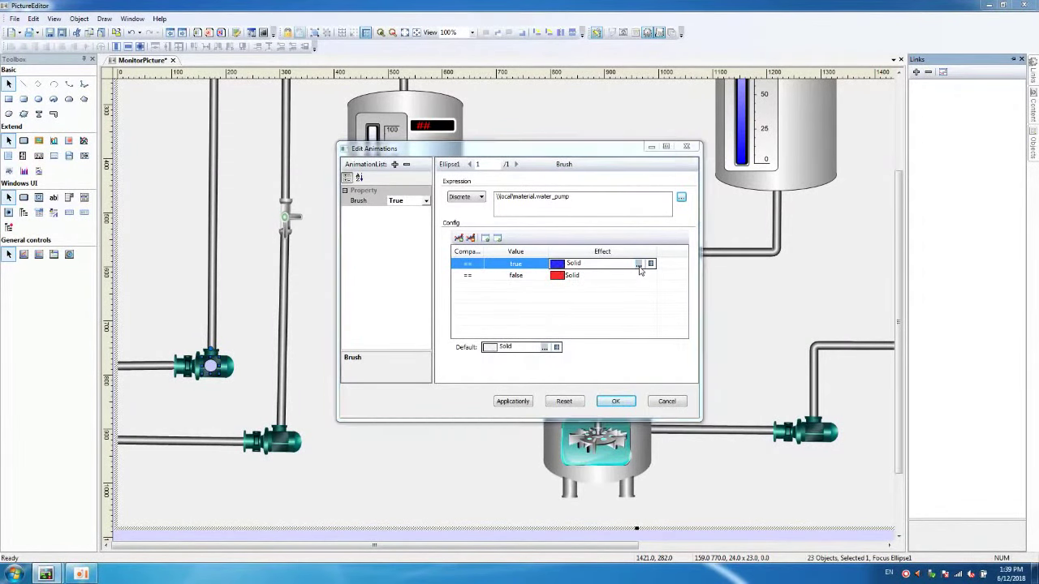
pyautogui.click(416, 194)
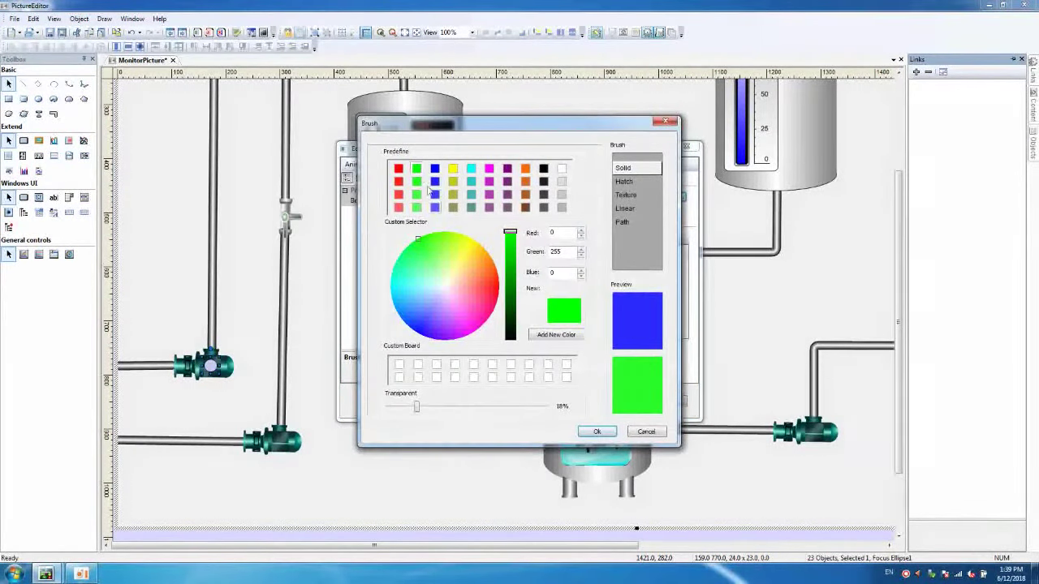
pyautogui.click(597, 431)
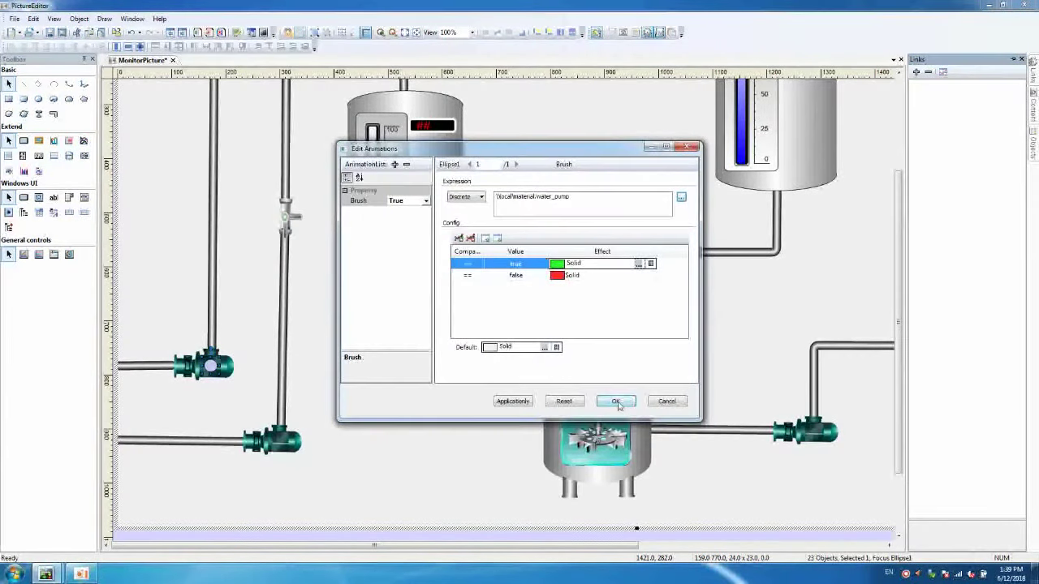
pyautogui.click(615, 401)
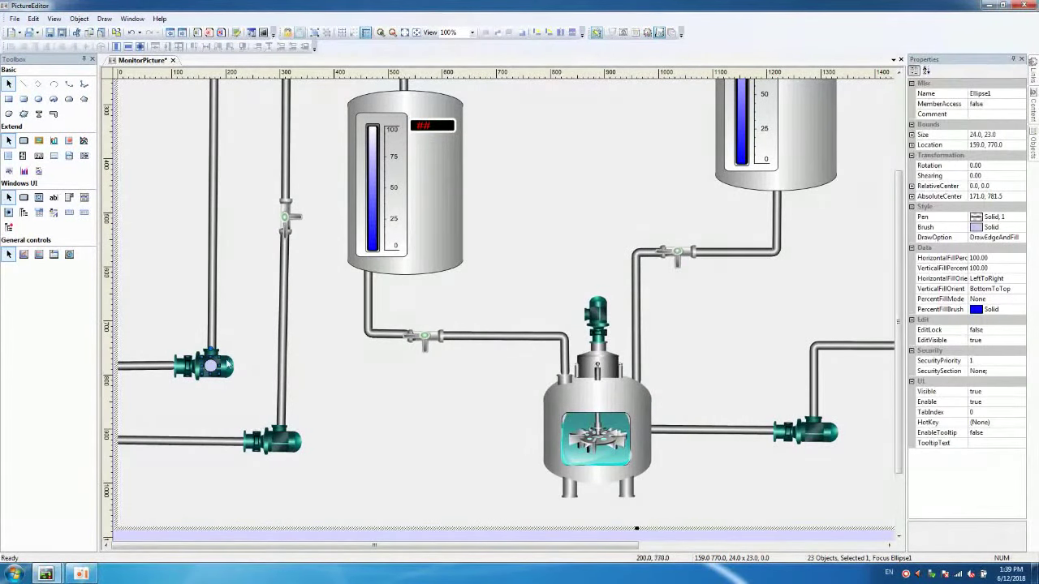
# Copy the first pump's circle onto the second pump at about 289, 911 and the third pump at about 1274, 891
pyautogui.rightClick(210, 365)
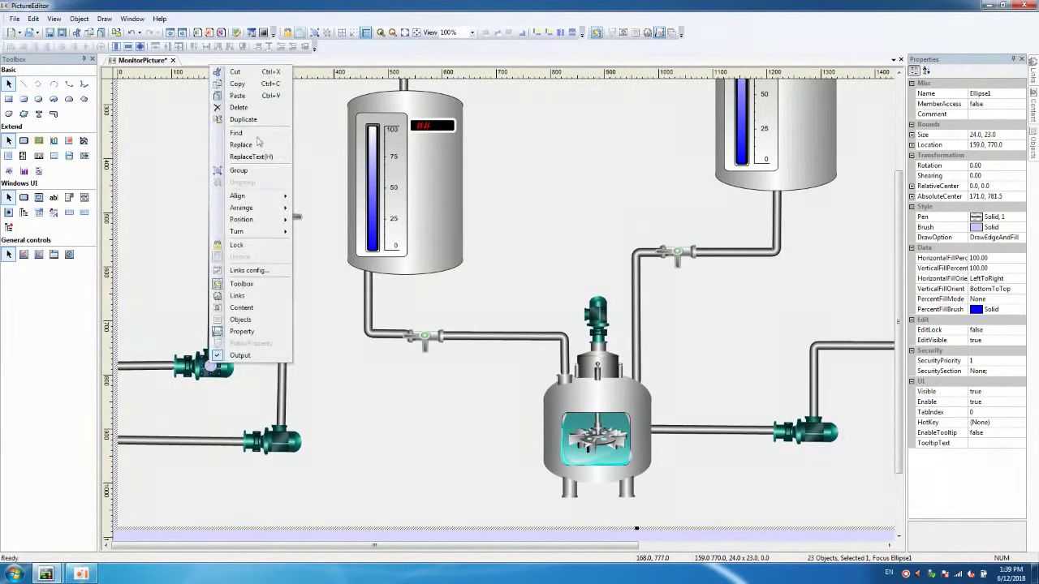
pyautogui.click(249, 87)
pyautogui.click(315, 436)
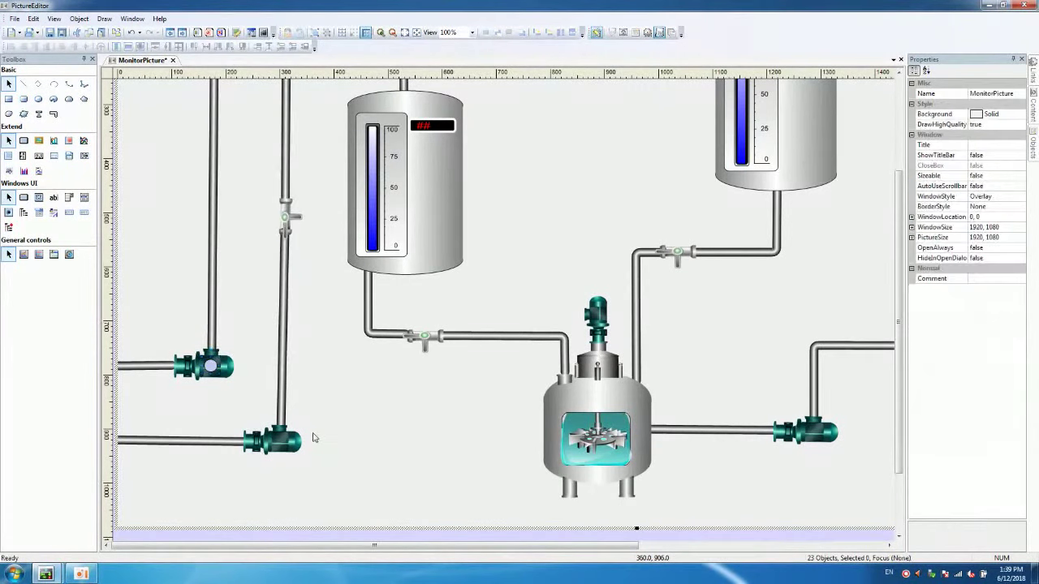
pyautogui.rightClick(314, 436)
pyautogui.click(344, 165)
pyautogui.rightClick(386, 431)
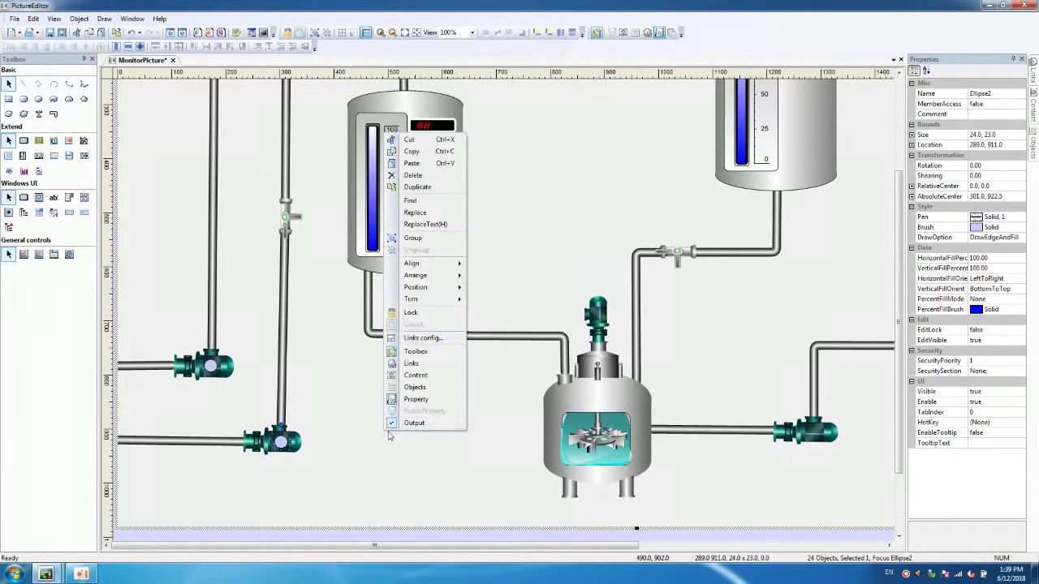
pyautogui.click(412, 163)
pyautogui.click(813, 430)
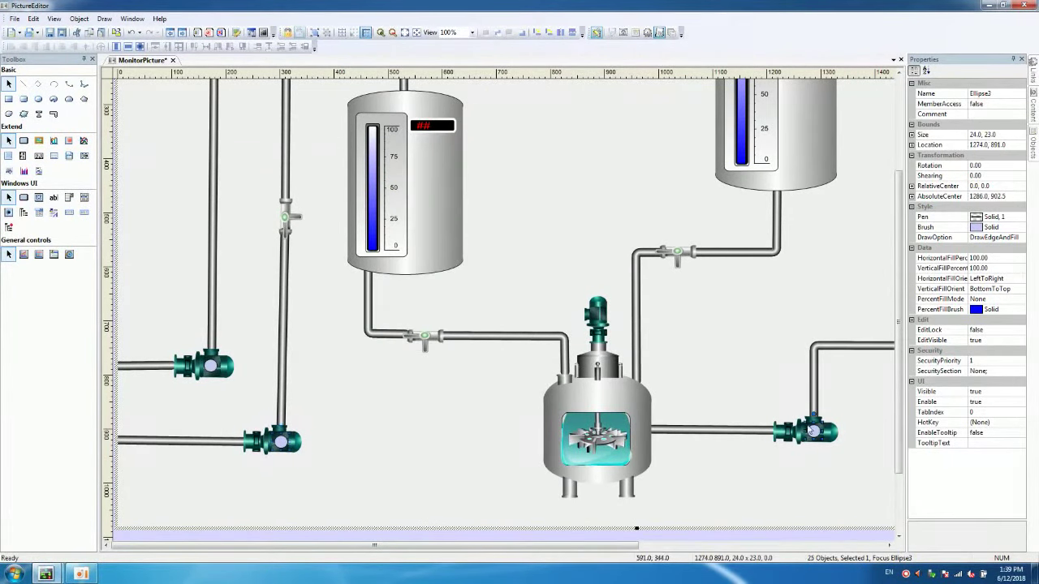
# Check the Brush animation settings of the circles on the second and third pumps
pyautogui.click(282, 450)
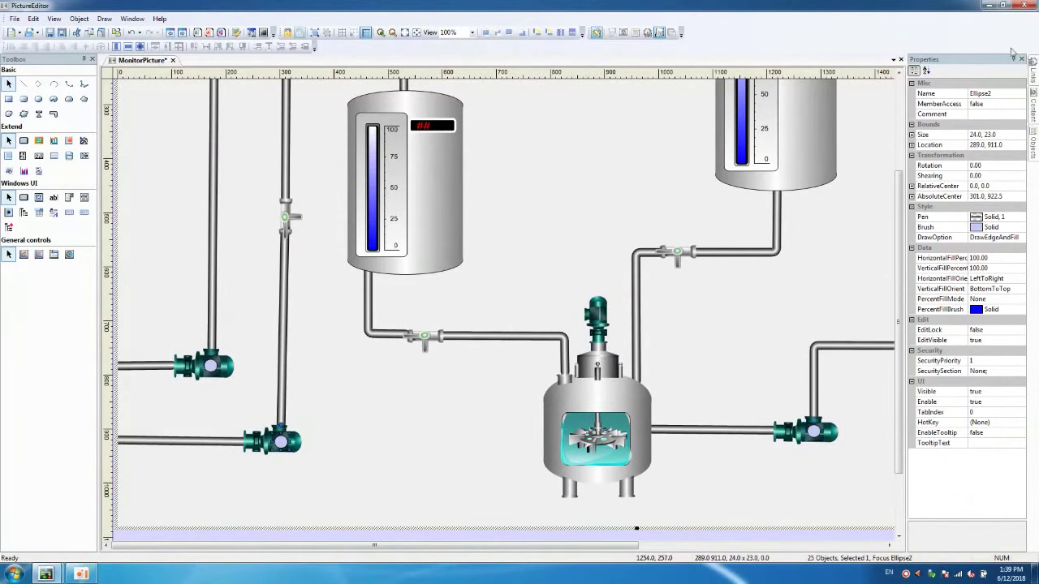
pyautogui.click(1033, 75)
pyautogui.doubleClick(991, 96)
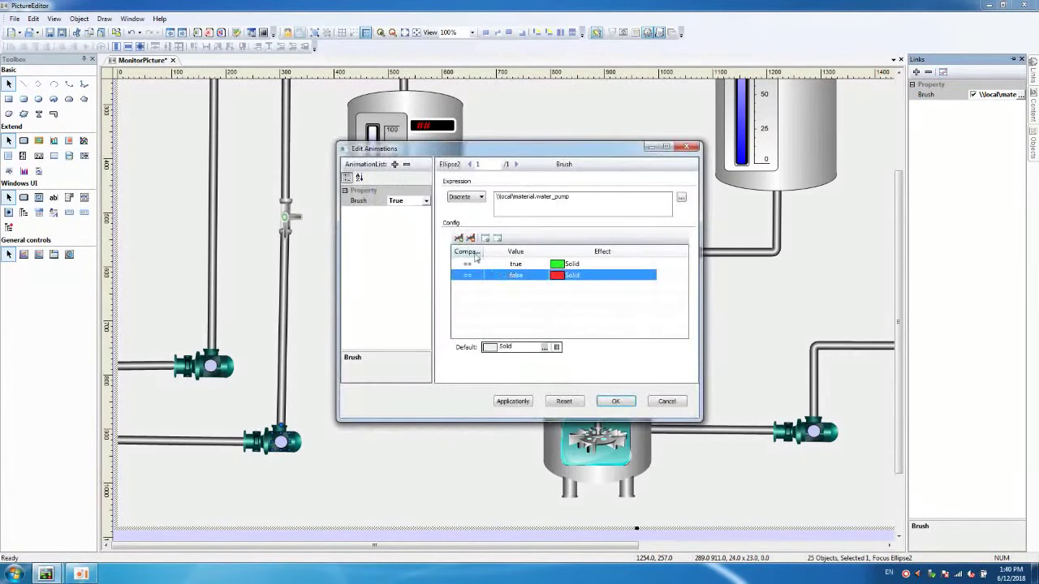
pyautogui.click(615, 401)
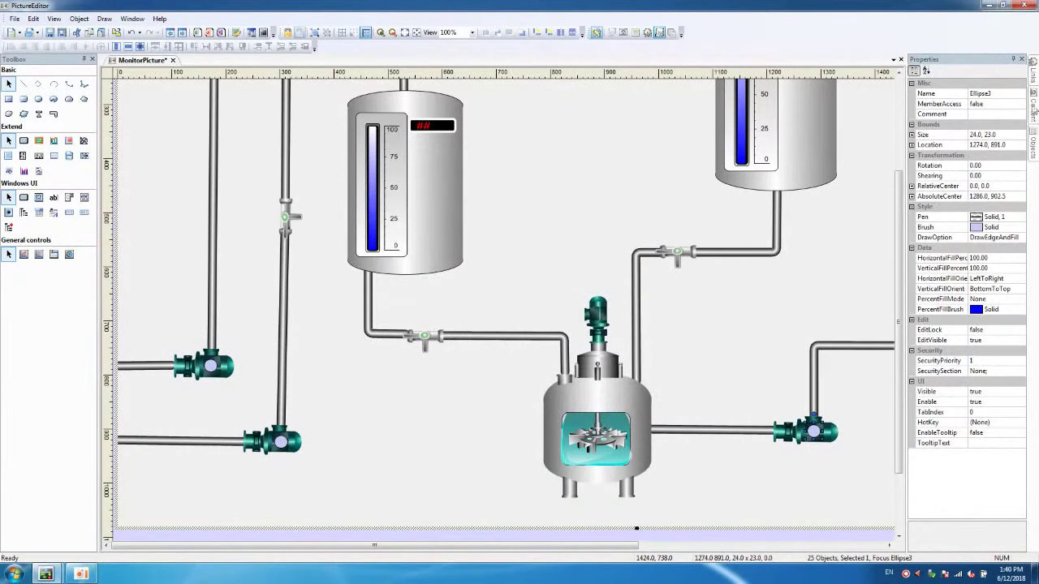
pyautogui.moveTo(1034, 81)
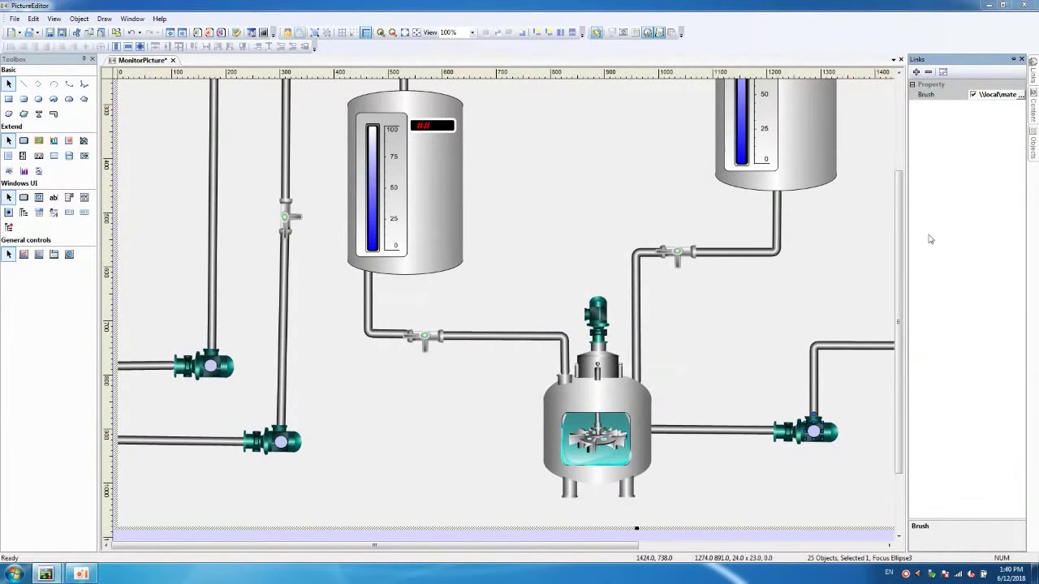
pyautogui.doubleClick(930, 239)
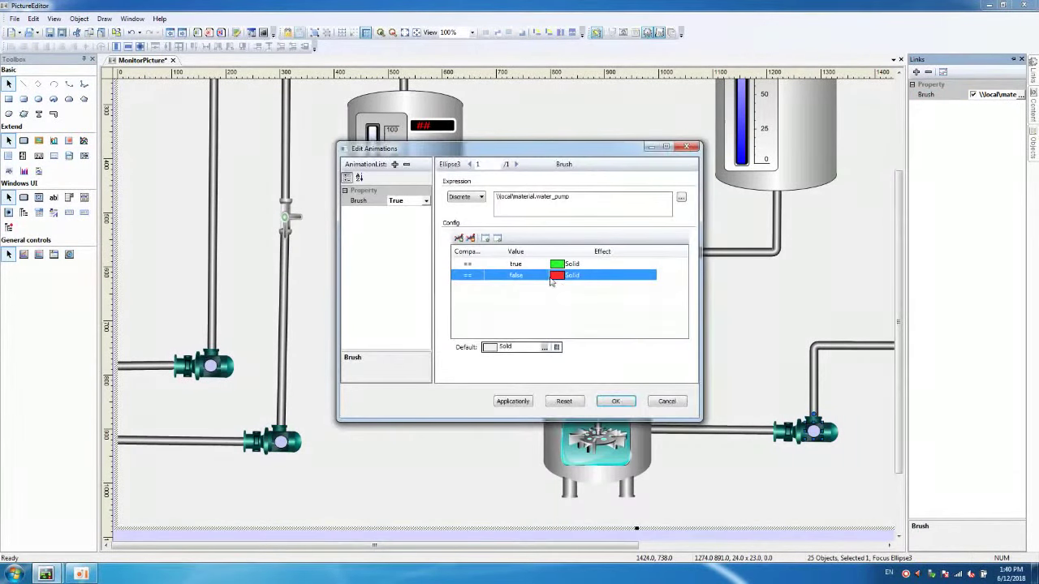
pyautogui.click(620, 402)
pyautogui.click(787, 475)
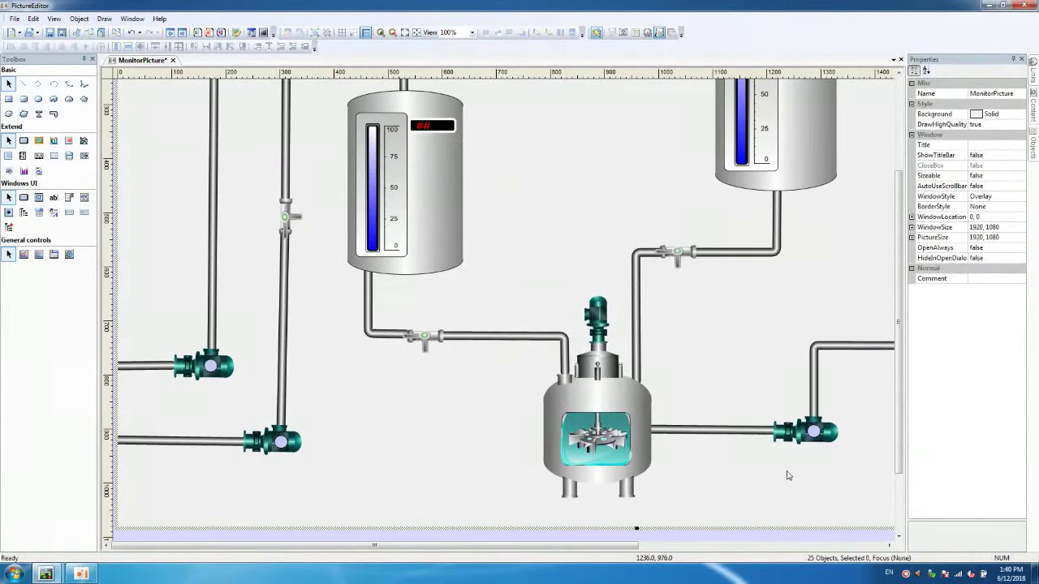
# Add a text label "material" and move it beside the first tank's right edge at about 641, 403
pyautogui.scroll(3, 903, 230)
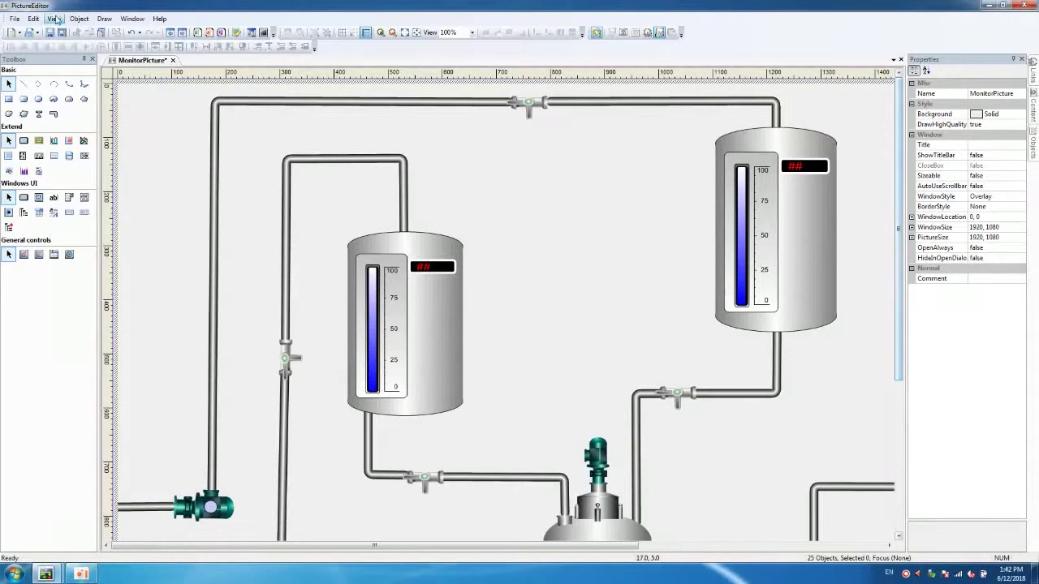
pyautogui.click(38, 114)
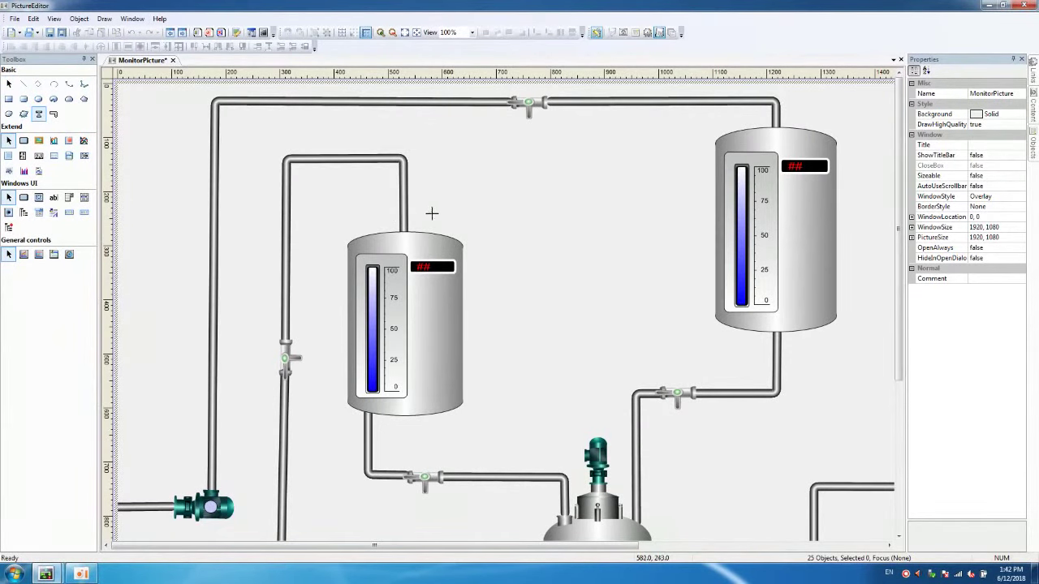
pyautogui.moveTo(471, 275); pyautogui.dragTo(543, 306)
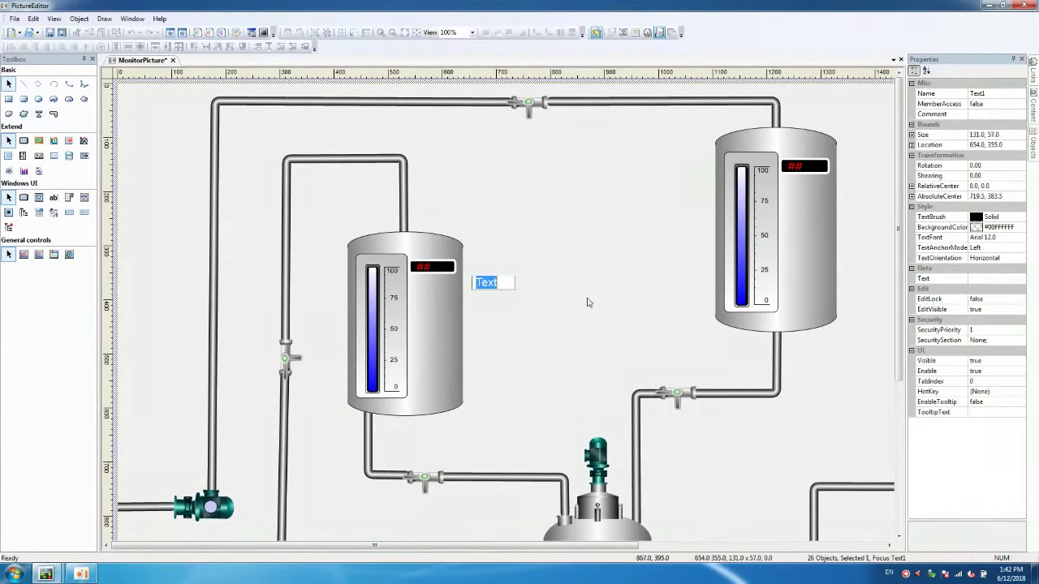
pyautogui.write('material')
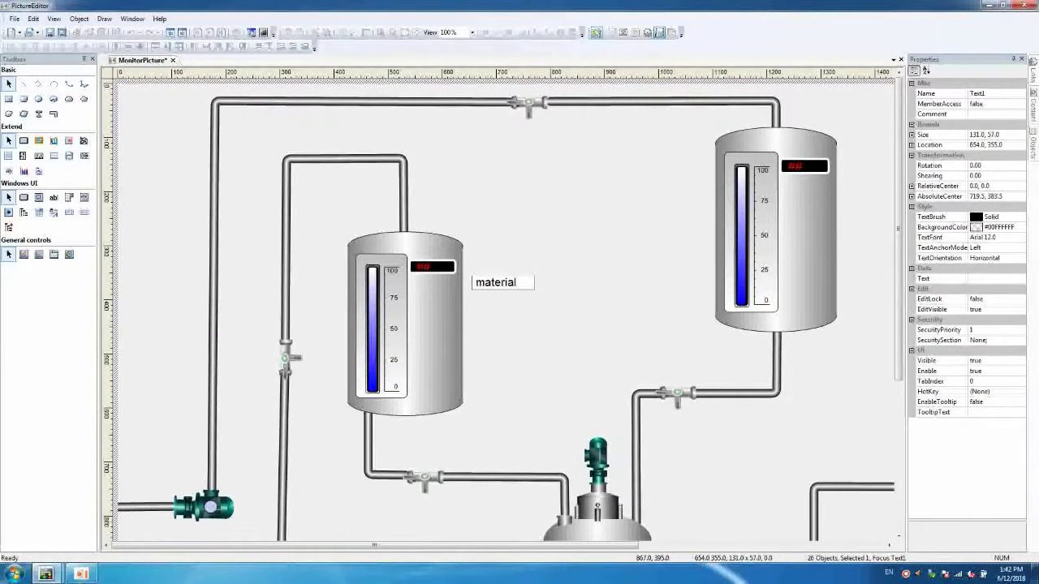
pyautogui.click(541, 376)
pyautogui.moveTo(501, 283); pyautogui.dragTo(493, 309)
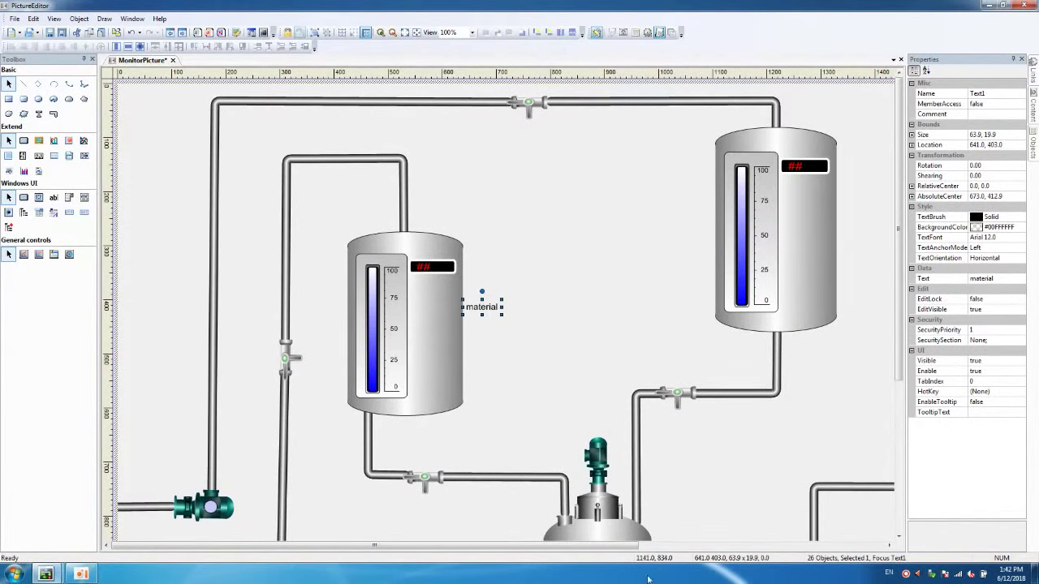
# Add a text label "catalyzer" to the right of the second tank at about 1342, 222
pyautogui.moveTo(616, 545); pyautogui.dragTo(737, 547)
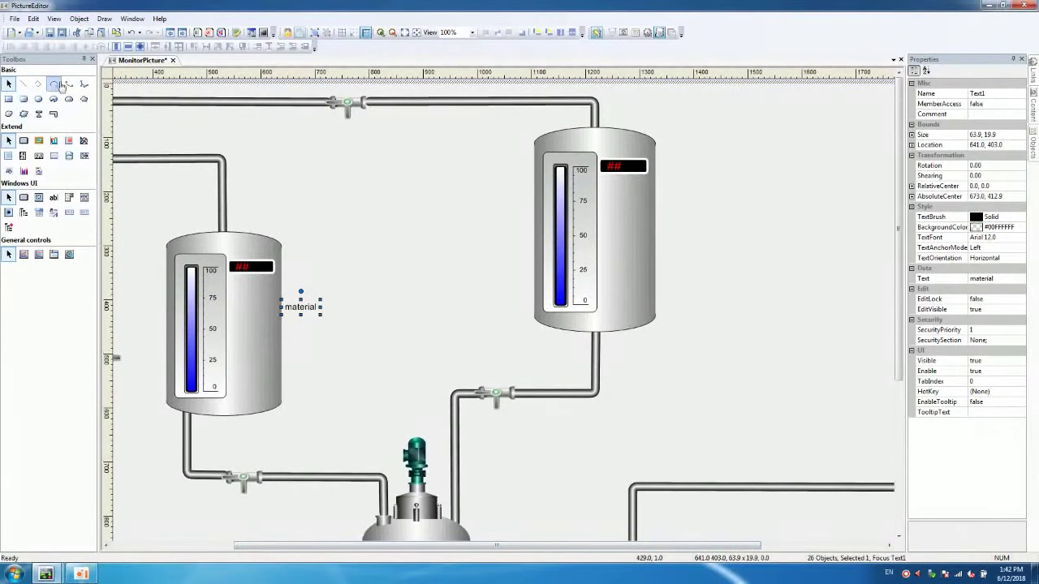
pyautogui.click(38, 113)
pyautogui.moveTo(666, 207); pyautogui.dragTo(721, 237)
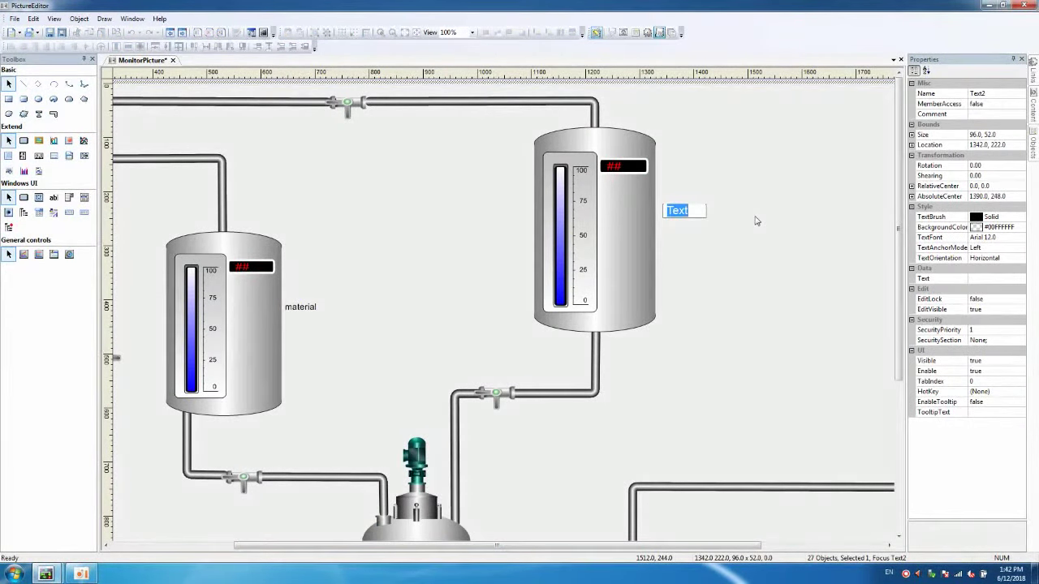
pyautogui.write('c')
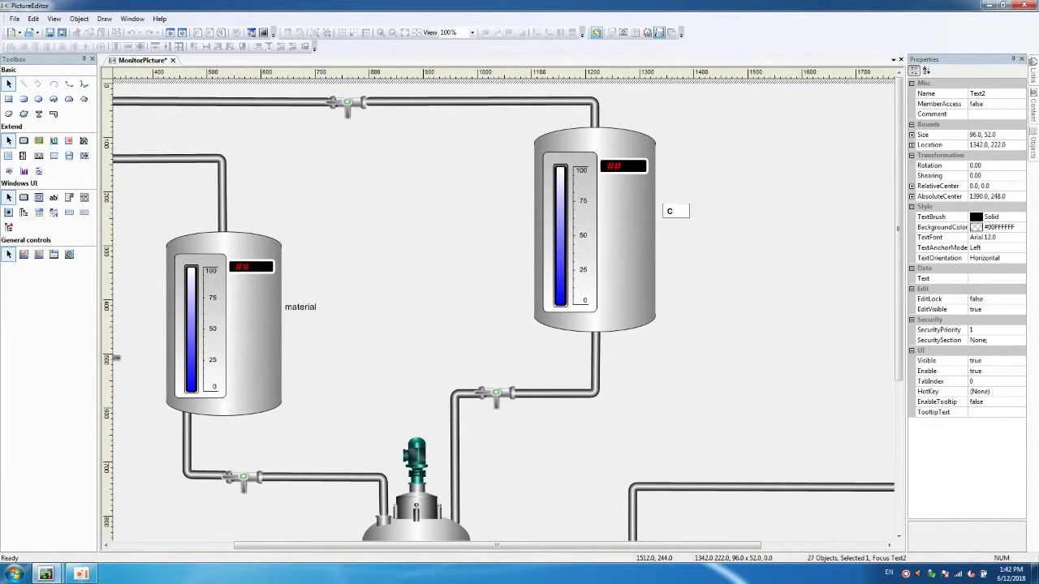
pyautogui.write('atalyzer')
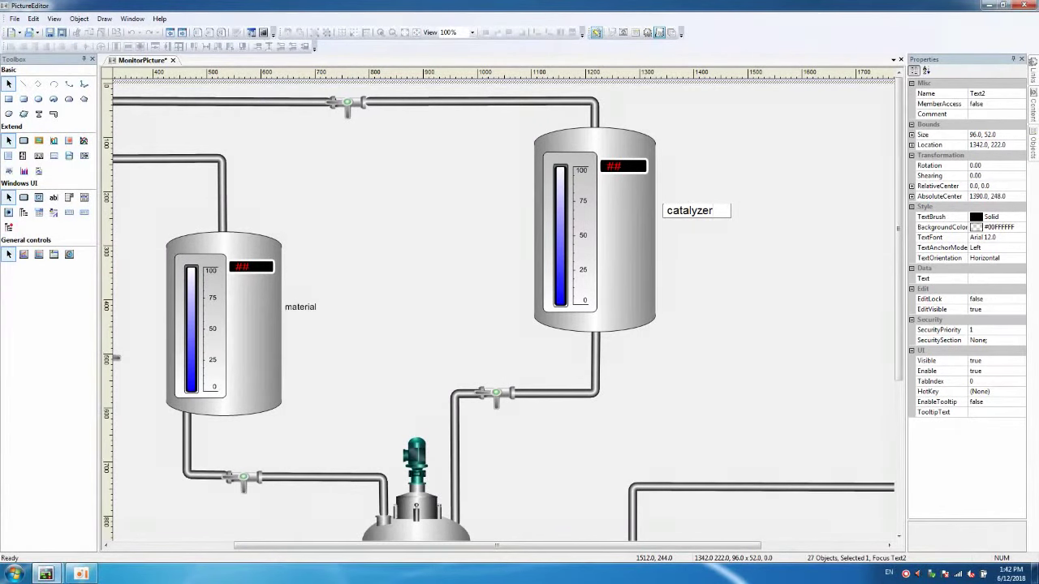
pyautogui.press('Return')
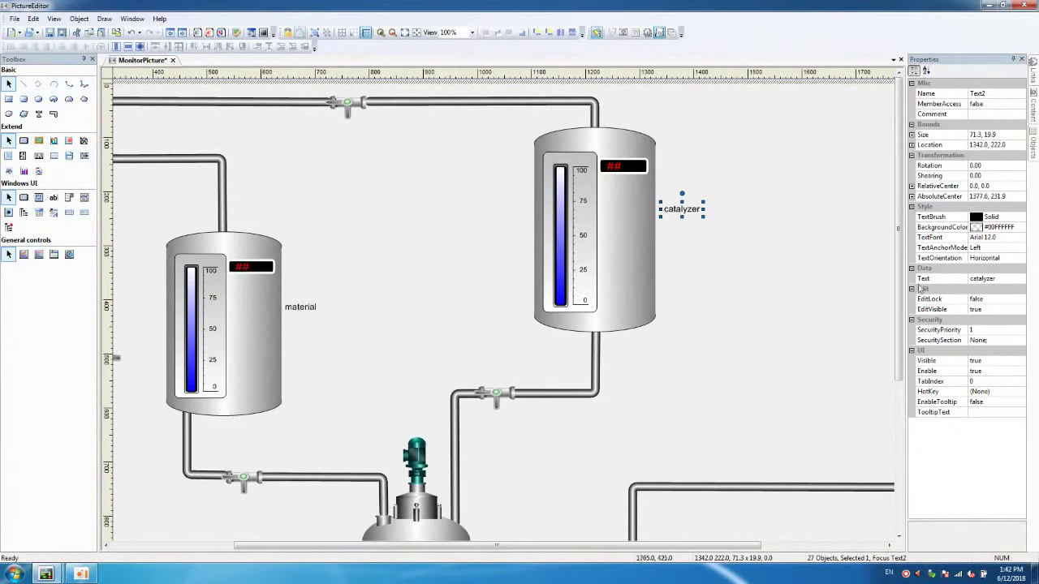
# Add a text label "reaction kettle" just to the left of the blender
pyautogui.moveTo(899, 236); pyautogui.dragTo(898, 386)
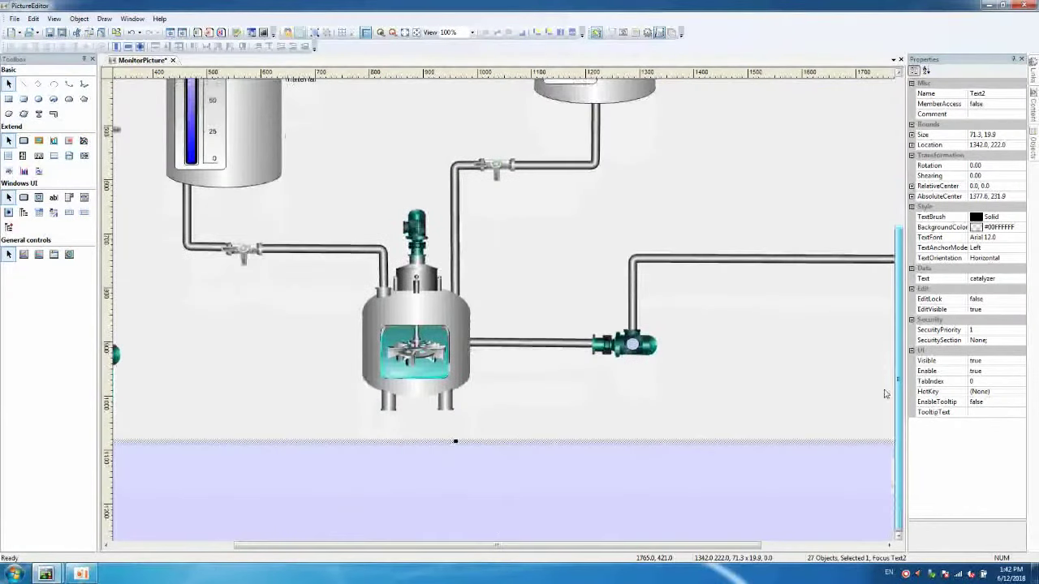
pyautogui.click(38, 114)
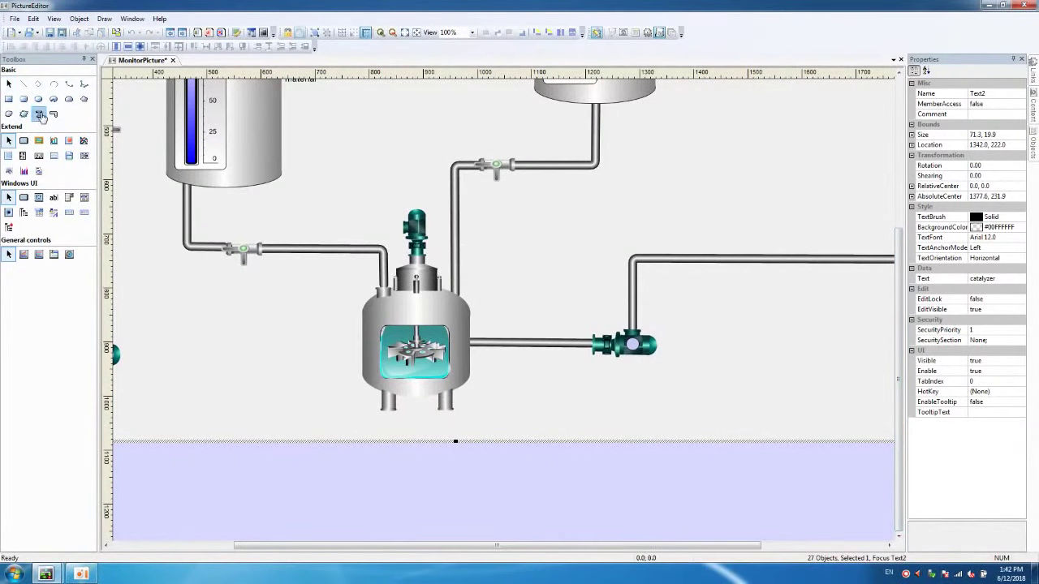
pyautogui.moveTo(288, 339); pyautogui.dragTo(352, 369)
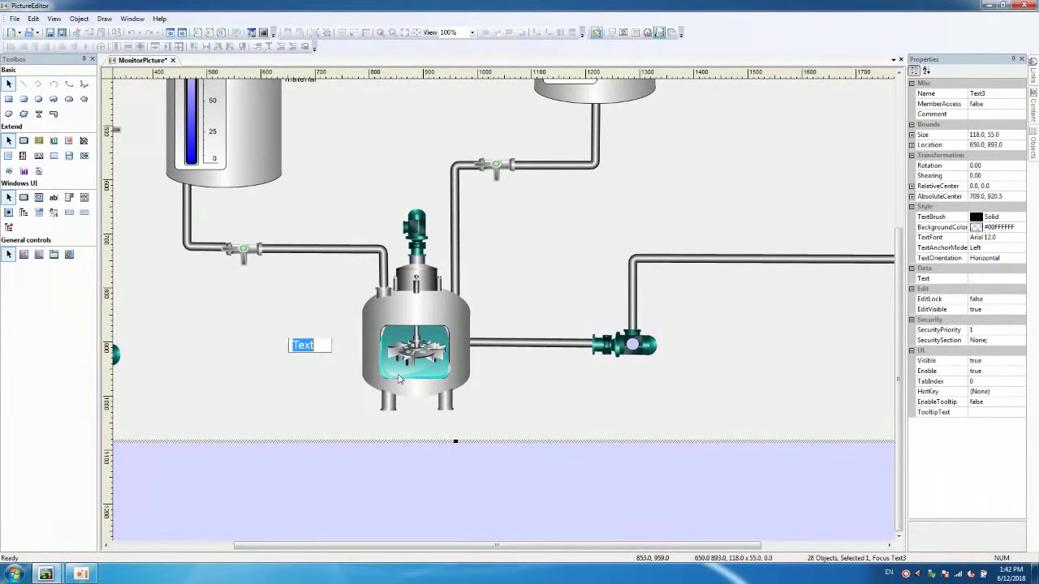
pyautogui.write('reaction')
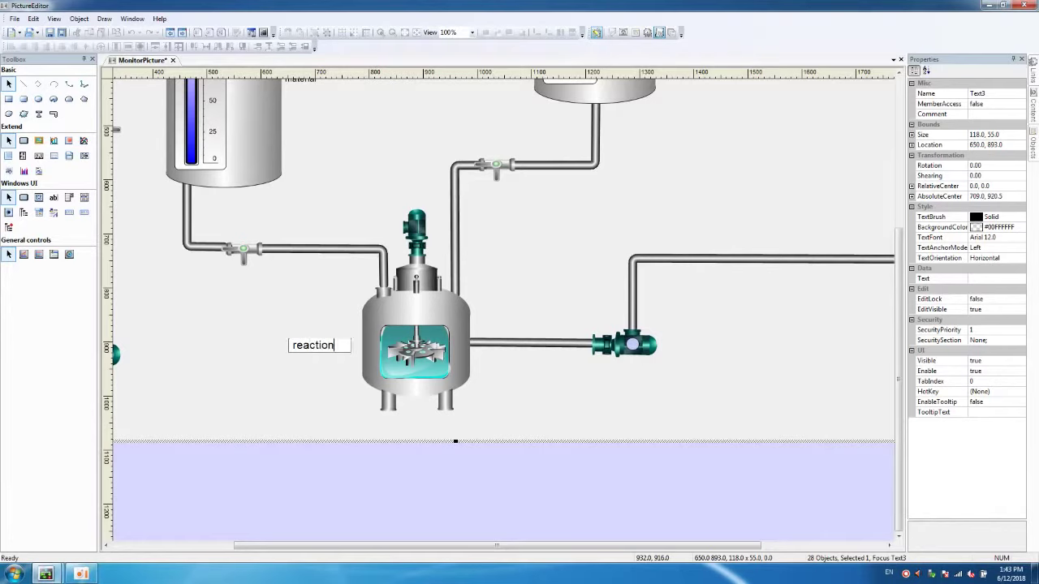
pyautogui.write(' kettle')
pyautogui.press('Return')
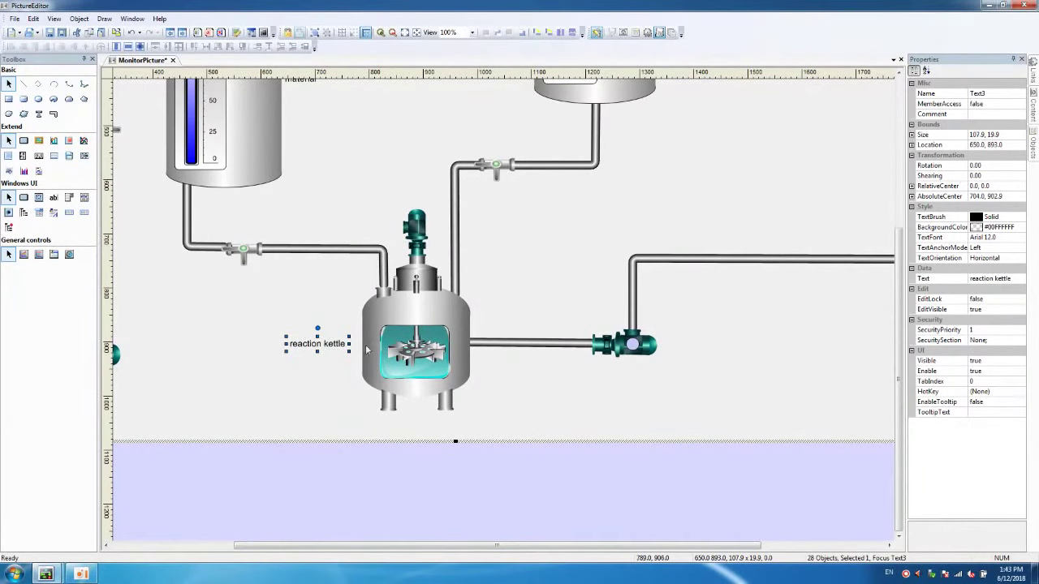
pyautogui.click(325, 408)
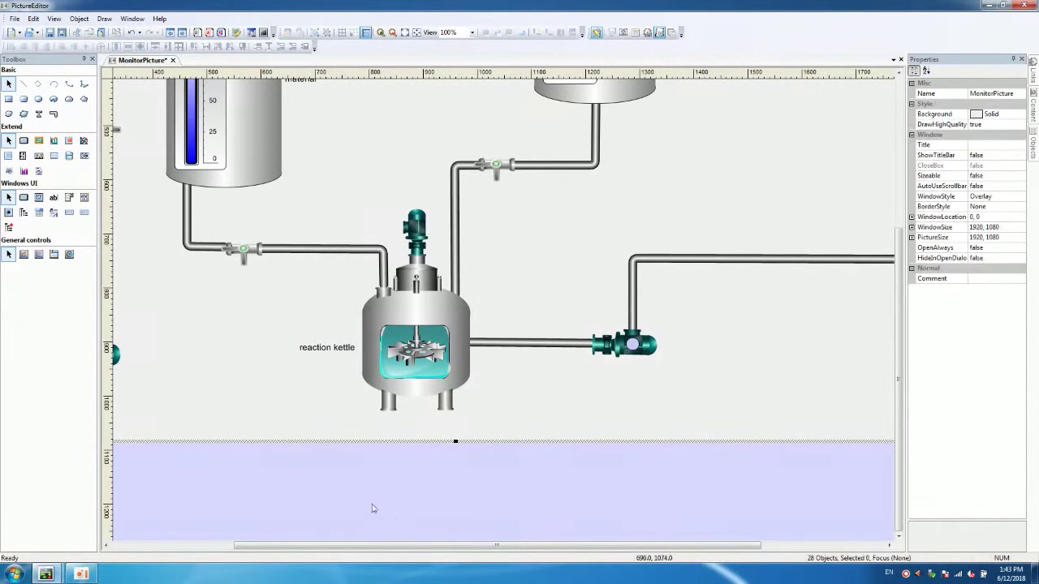
# Draw a circle about 28 by 29 on the material tank below its level display, at about 570, 390
pyautogui.hscroll(-4, 386, 347)
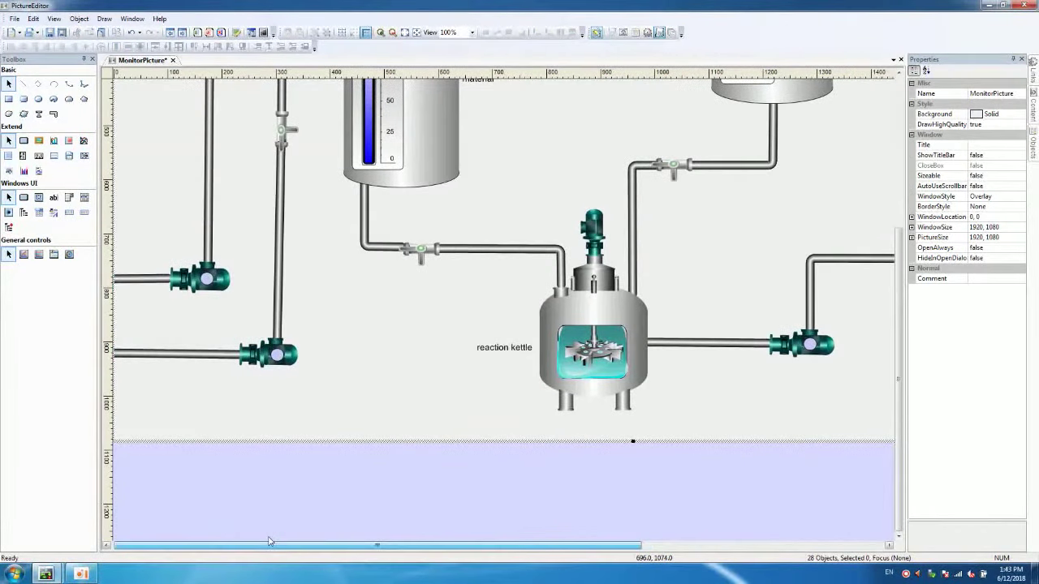
pyautogui.moveTo(897, 272); pyautogui.dragTo(897, 211)
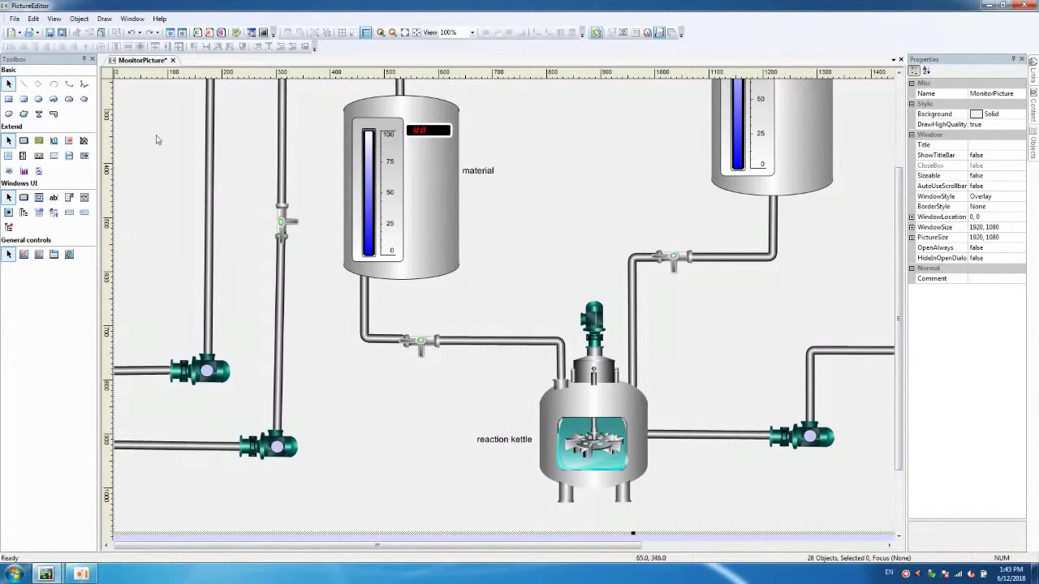
pyautogui.click(38, 98)
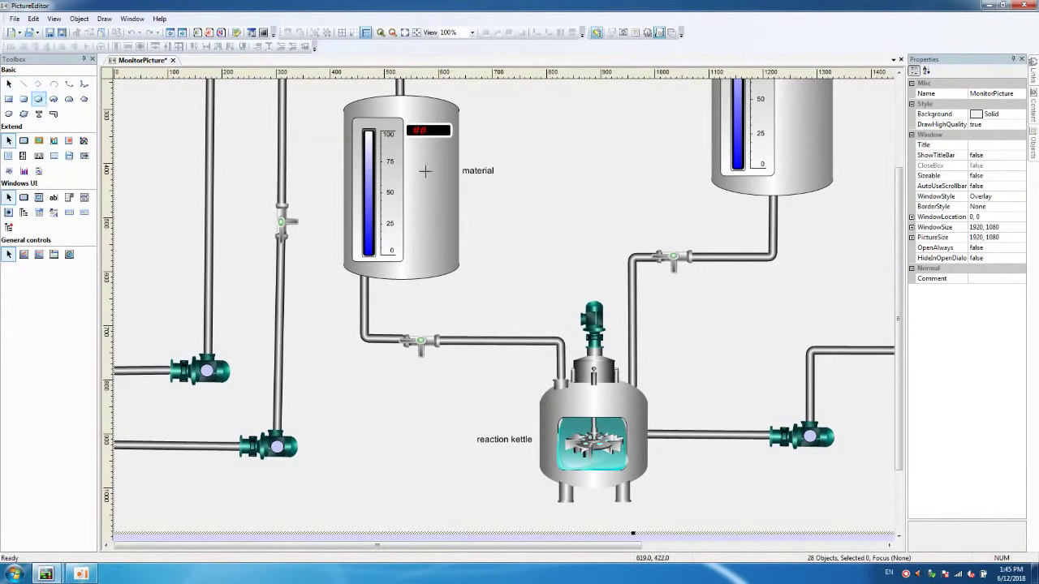
pyautogui.moveTo(422, 160); pyautogui.dragTo(435, 173)
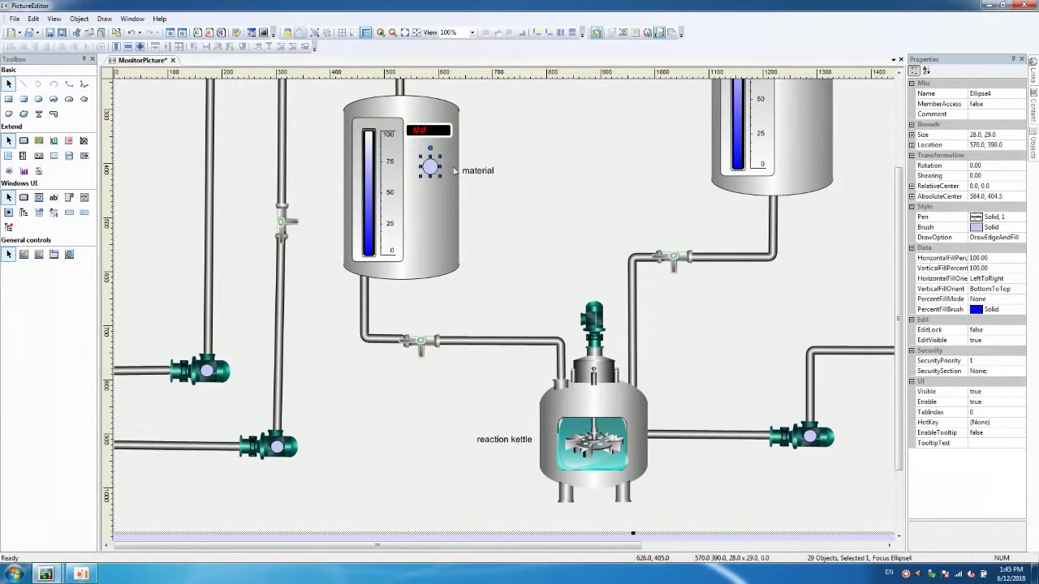
# Add a BrushBlink animation to the material tank's circle and clear its default expression
pyautogui.click(1032, 76)
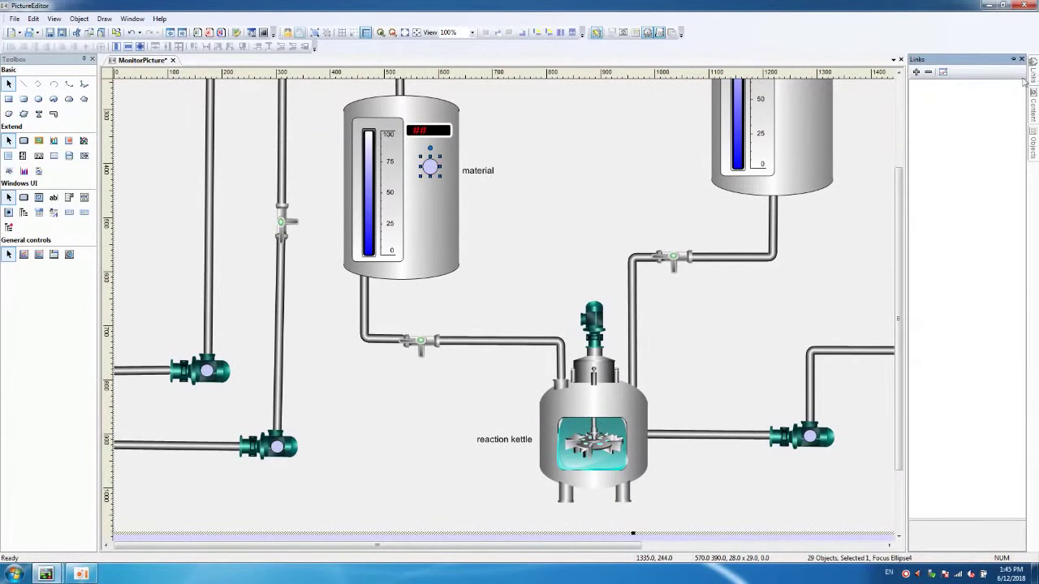
pyautogui.click(916, 73)
pyautogui.moveTo(938, 98)
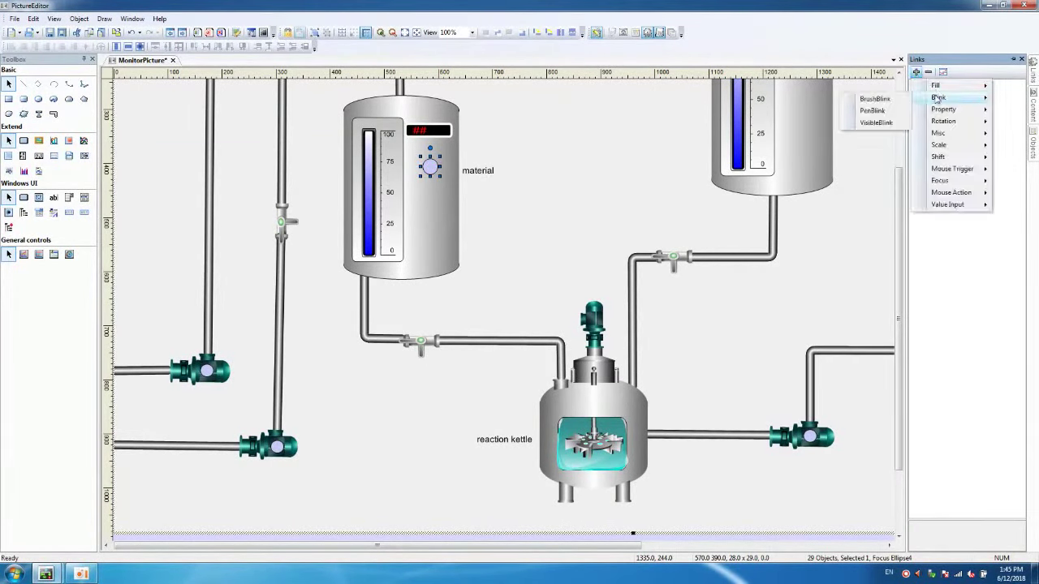
pyautogui.click(893, 104)
pyautogui.moveTo(573, 145); pyautogui.dragTo(658, 236)
pyautogui.moveTo(658, 283); pyautogui.dragTo(516, 278)
pyautogui.press('BackSpace')
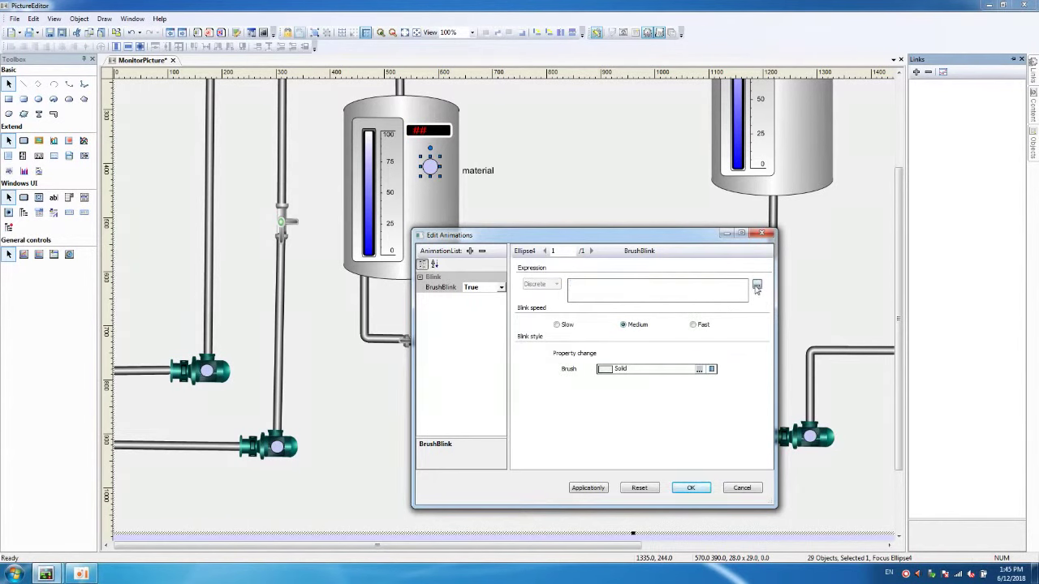
# Set the blink expression to the Alarm field of the material liquid level tag, \\local\material.liquid_level.Alarm
pyautogui.click(756, 286)
pyautogui.click(374, 178)
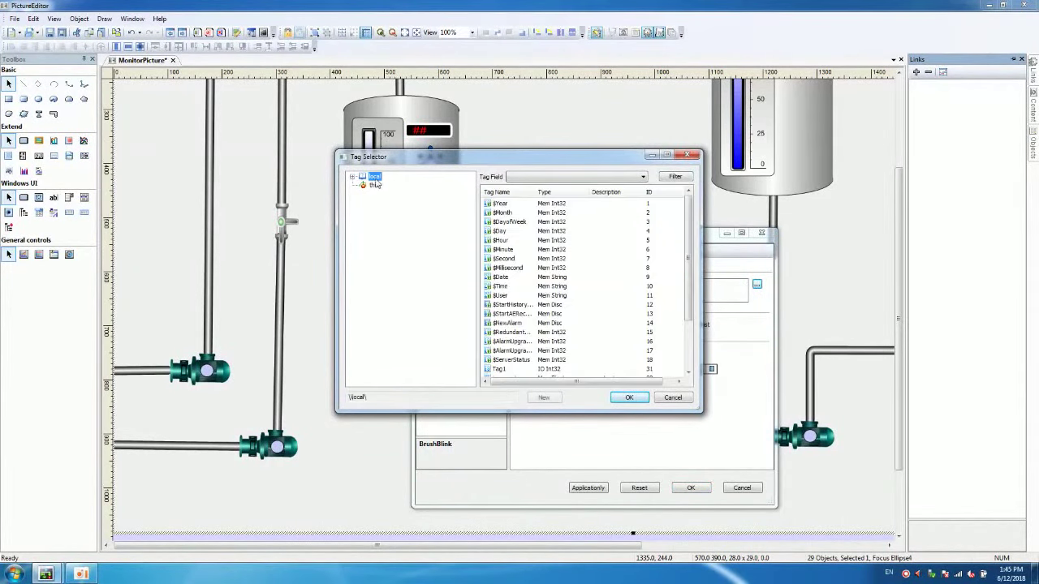
pyautogui.click(353, 177)
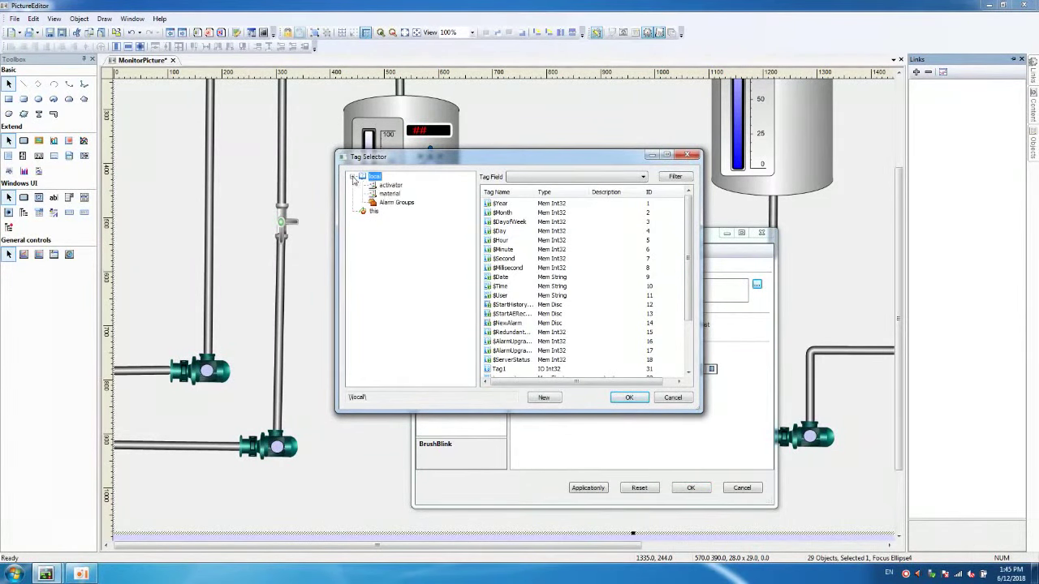
pyautogui.click(389, 193)
pyautogui.click(508, 205)
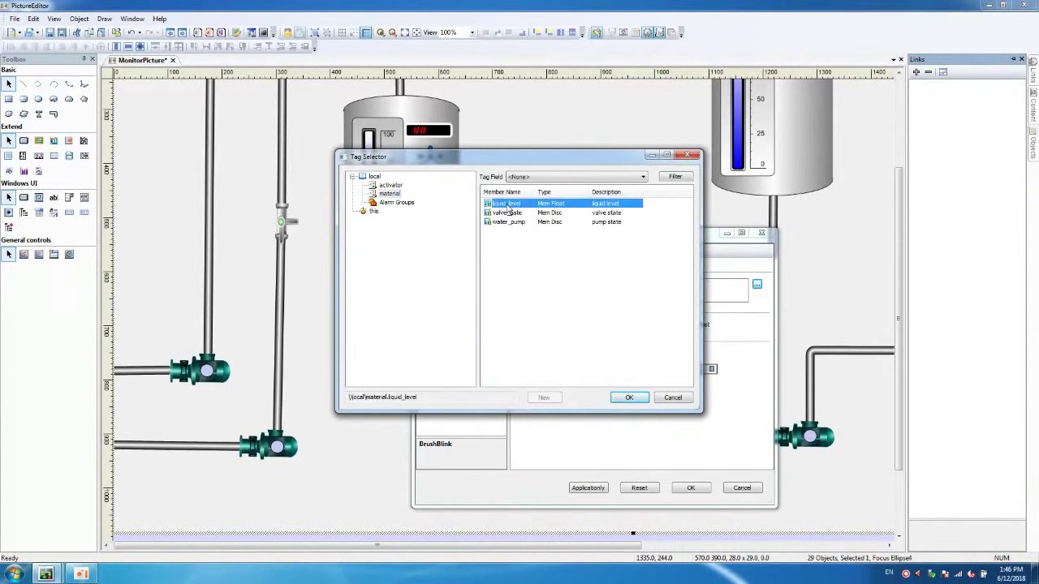
pyautogui.click(545, 178)
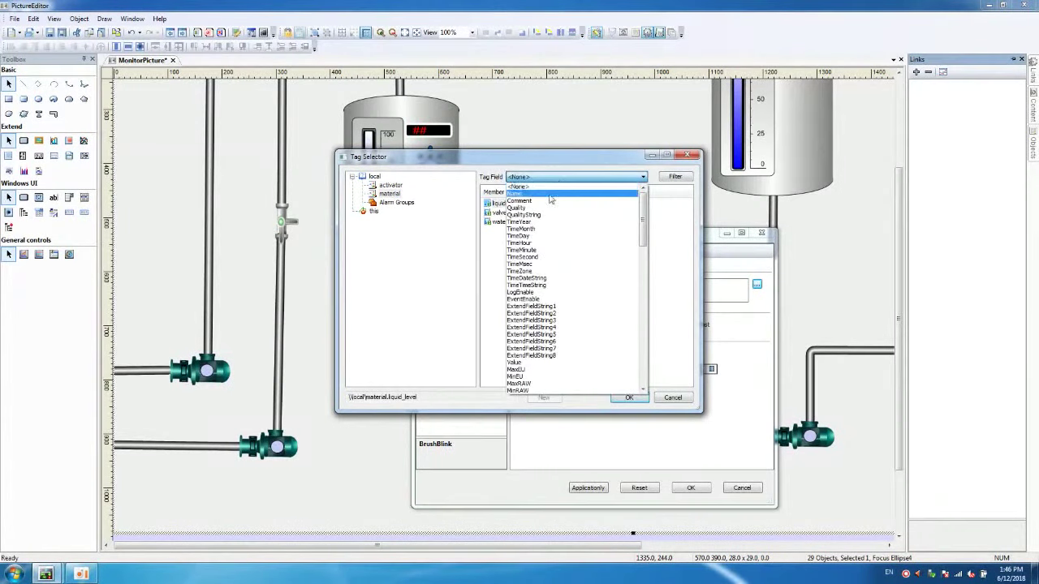
pyautogui.scroll(-7, 537, 344)
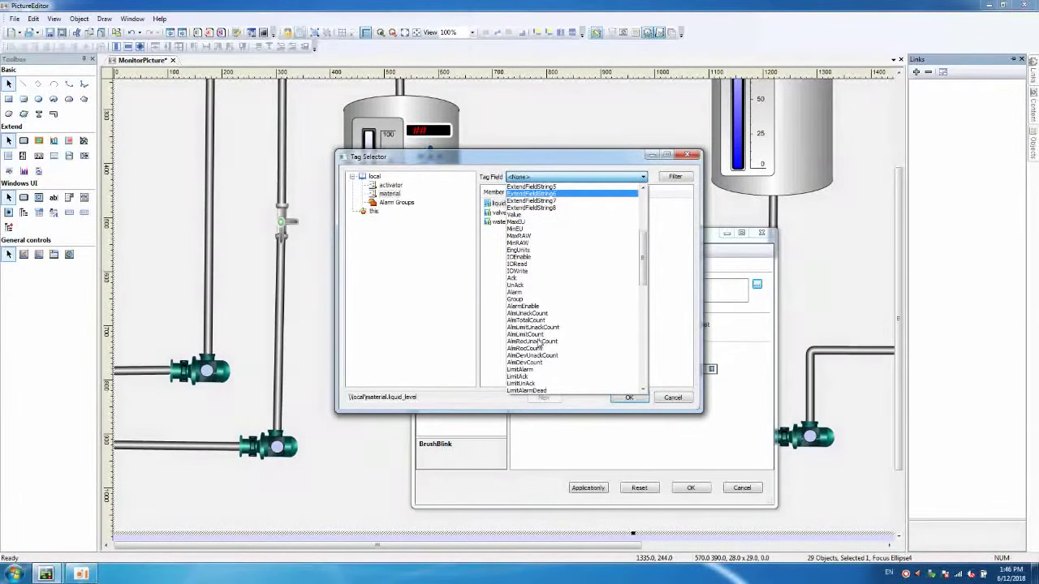
pyautogui.click(516, 292)
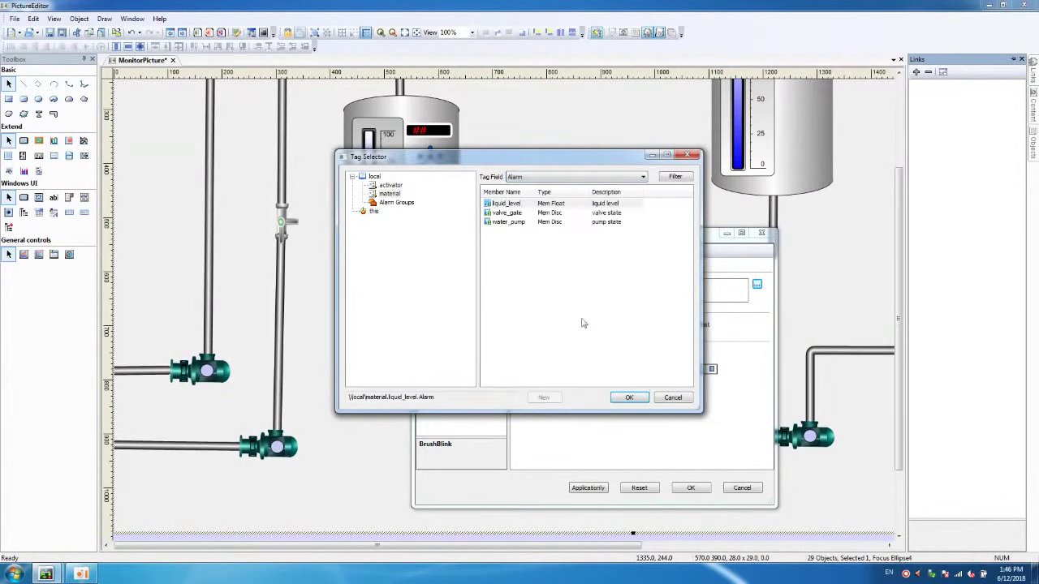
pyautogui.click(628, 397)
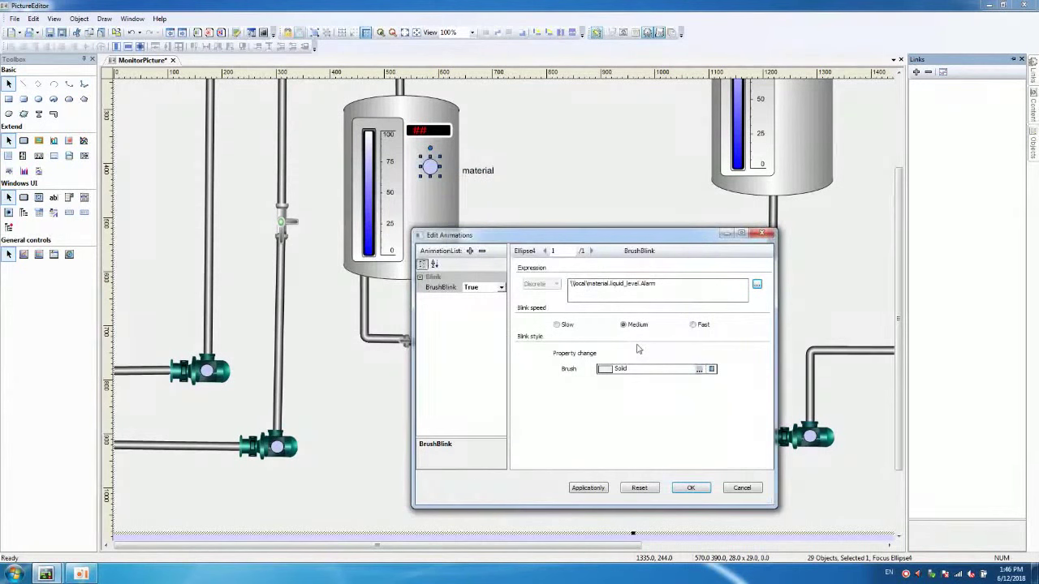
# Set the blink brush to solid red (255, 0, 0) and apply the circle's animation
pyautogui.click(699, 370)
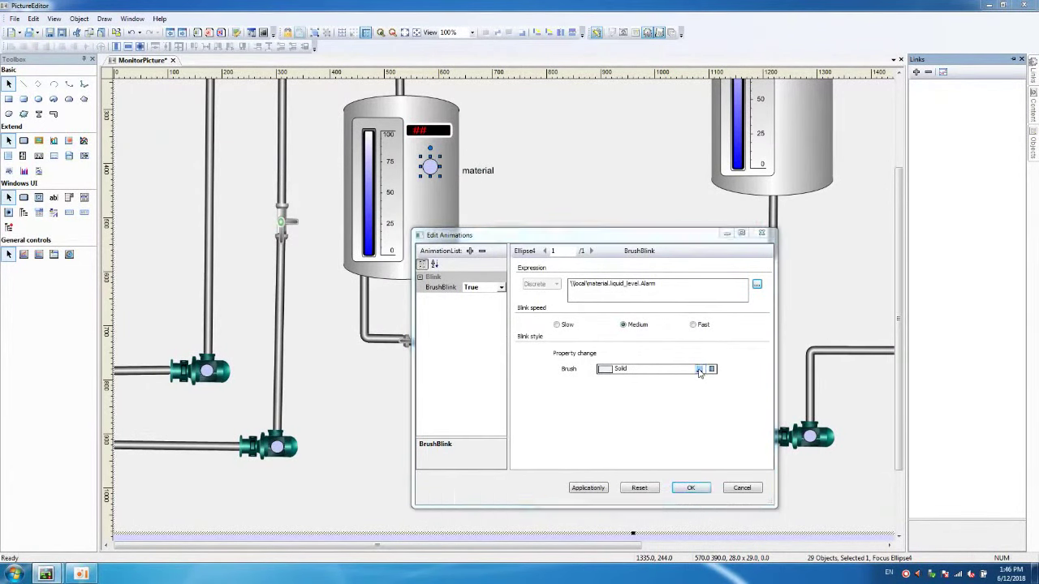
pyautogui.click(474, 257)
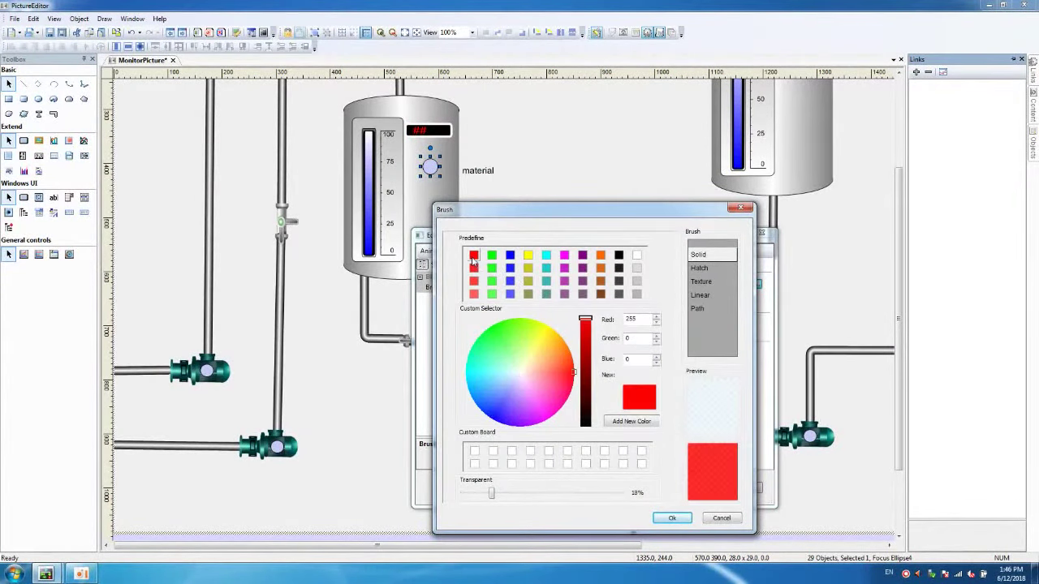
pyautogui.click(672, 517)
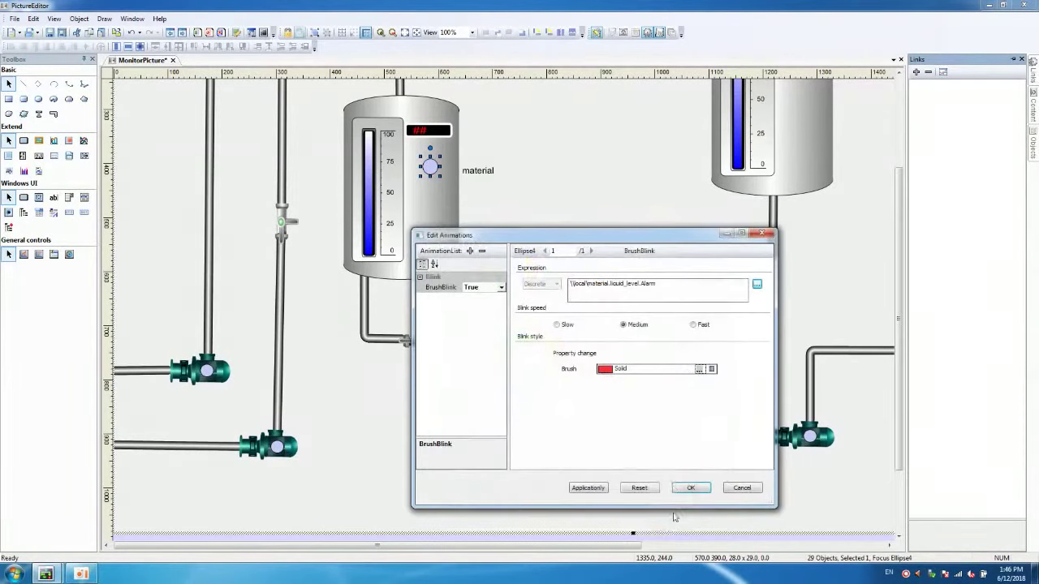
pyautogui.click(688, 489)
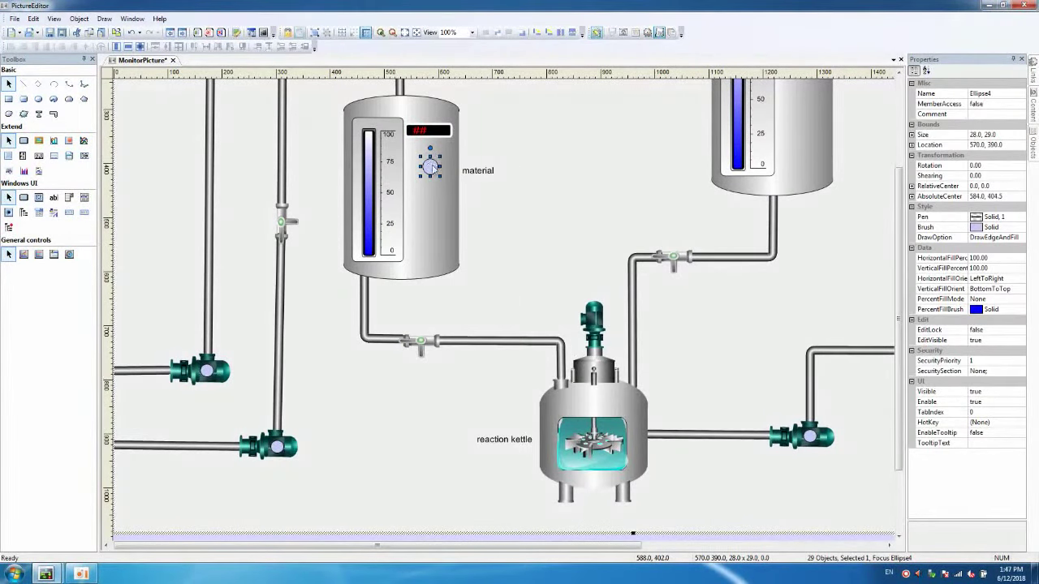
# Copy the material tank's circle onto the catalyzer tank below its level display, at about 1261, 209
pyautogui.rightClick(430, 167)
pyautogui.click(456, 185)
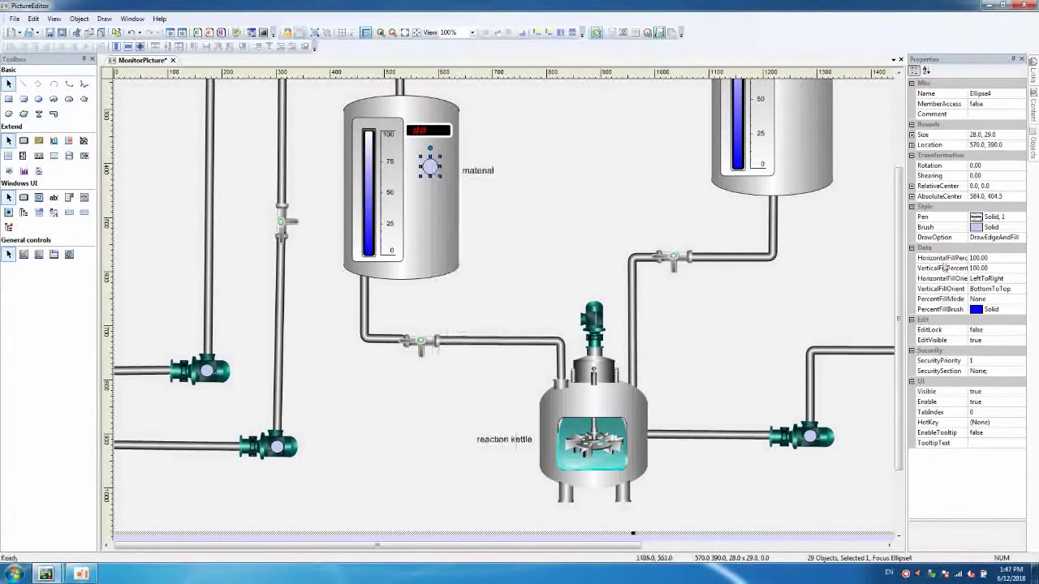
pyautogui.moveTo(897, 248); pyautogui.dragTo(897, 150)
pyautogui.click(798, 205)
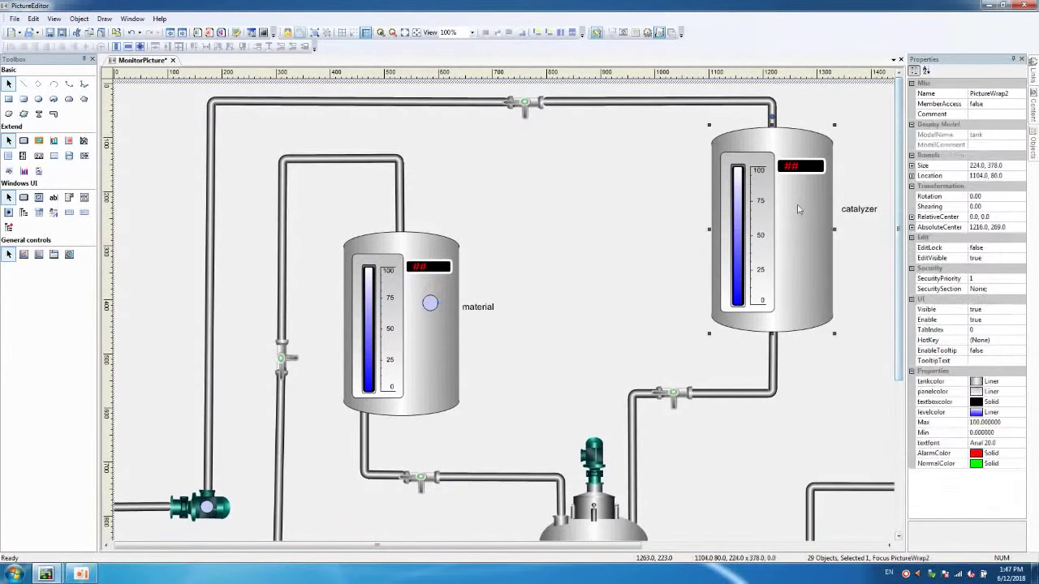
pyautogui.rightClick(797, 205)
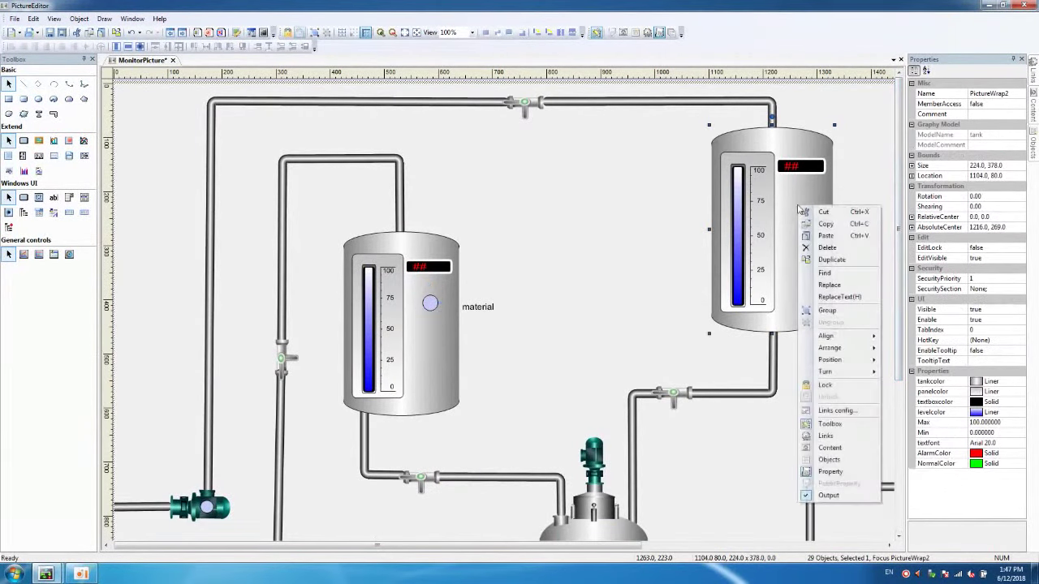
pyautogui.click(825, 235)
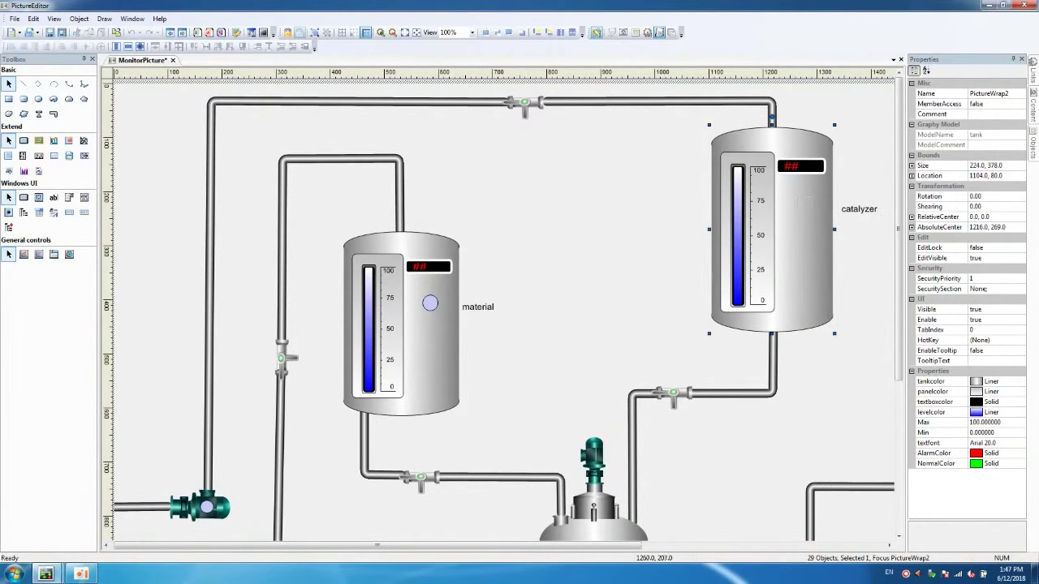
pyautogui.click(796, 195)
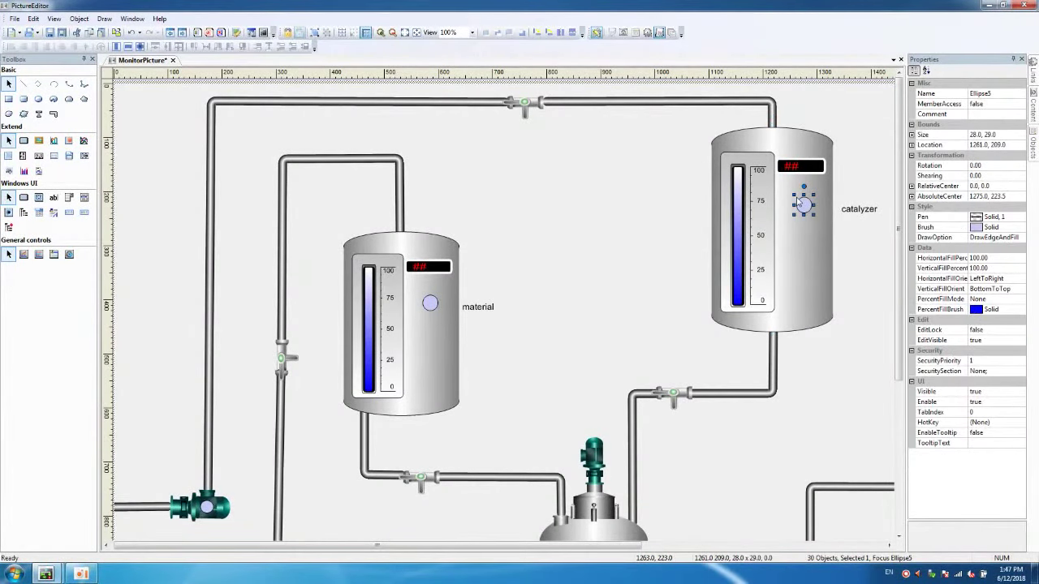
# Review the blink animation of the catalyzer tank's circle and accept it
pyautogui.doubleClick(802, 203)
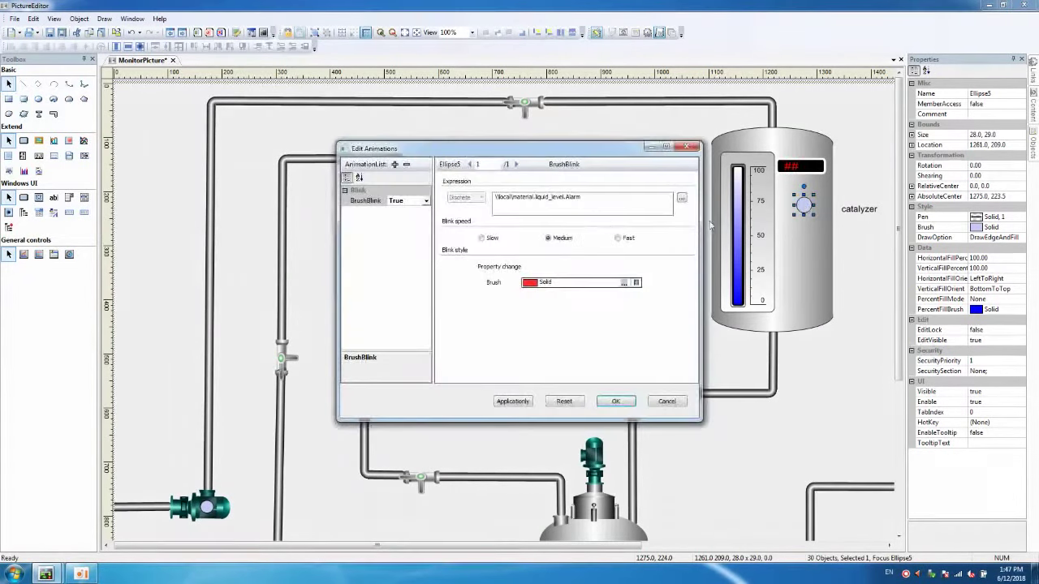
pyautogui.click(615, 401)
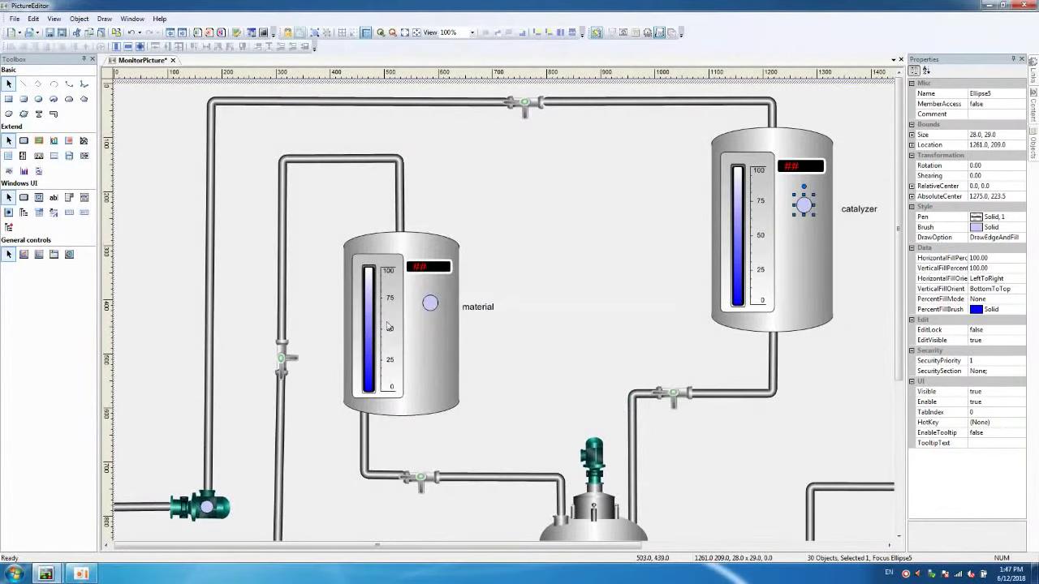
# Add a Visibility animation to the material tank's circle with expression \\local\material.liquid_level.Alarm and visibility state Show
pyautogui.click(427, 306)
pyautogui.click(1034, 80)
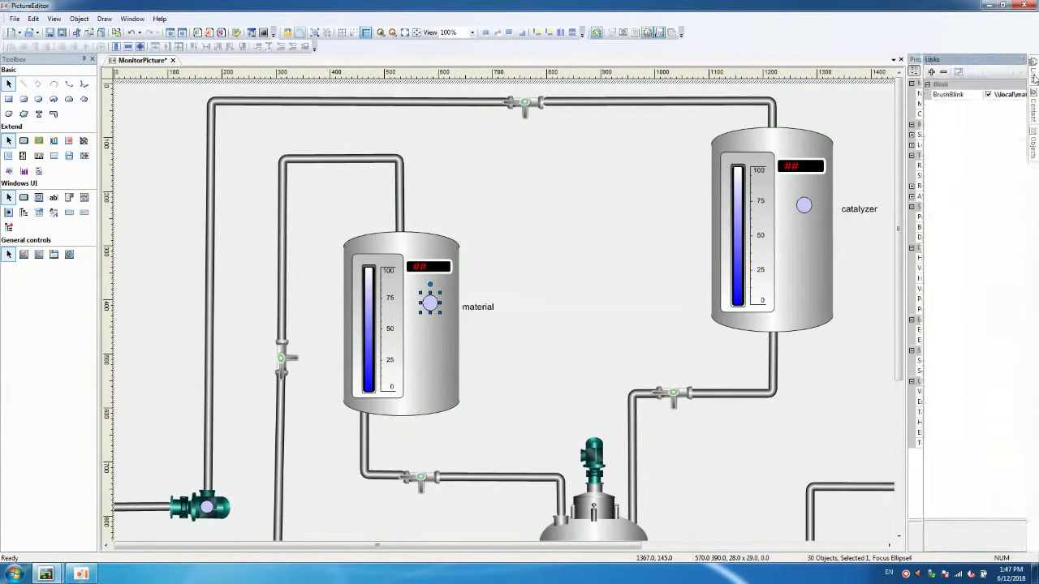
pyautogui.click(915, 73)
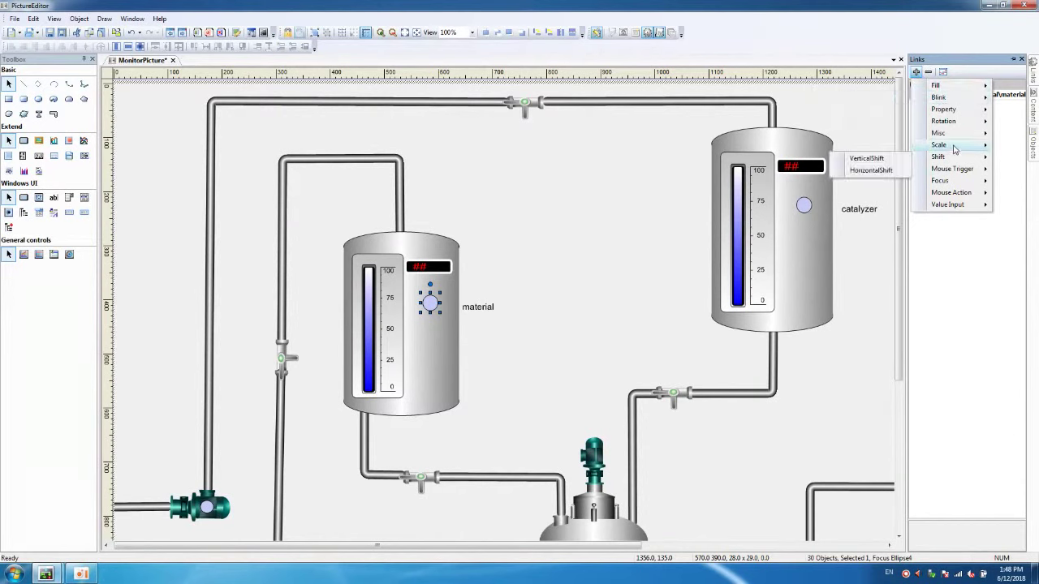
pyautogui.moveTo(958, 197)
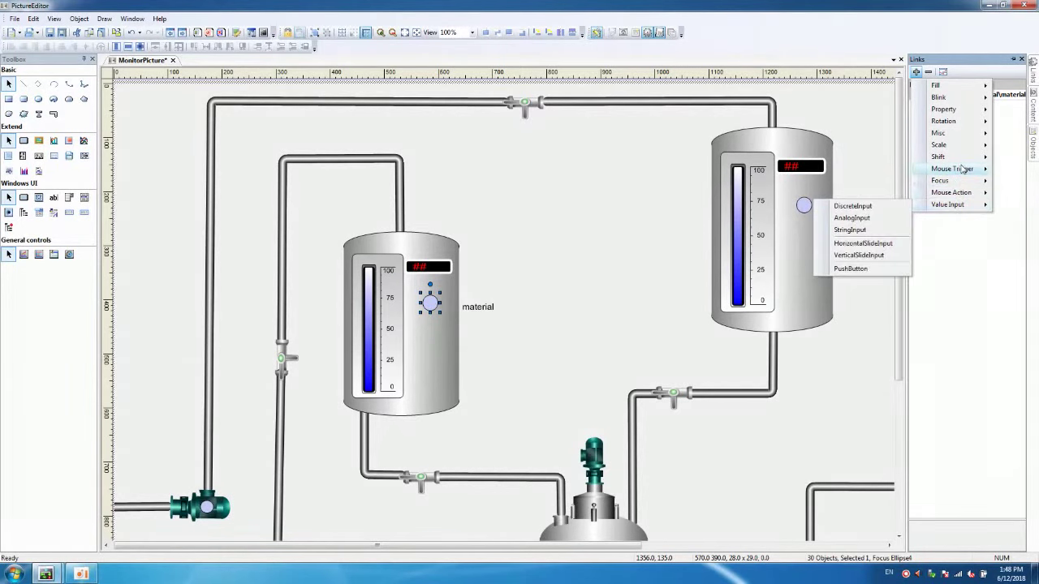
pyautogui.moveTo(960, 172)
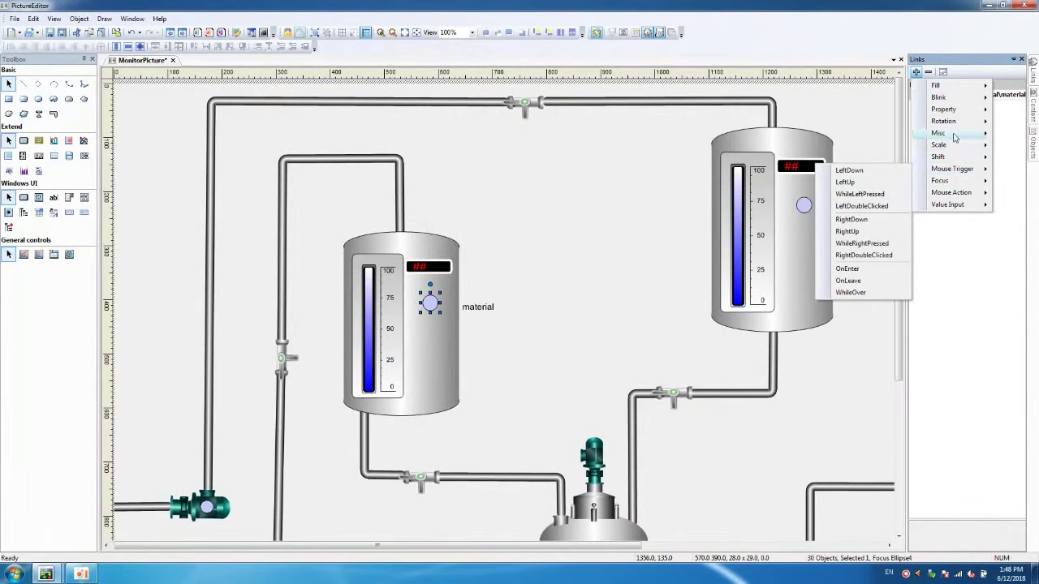
pyautogui.moveTo(946, 104)
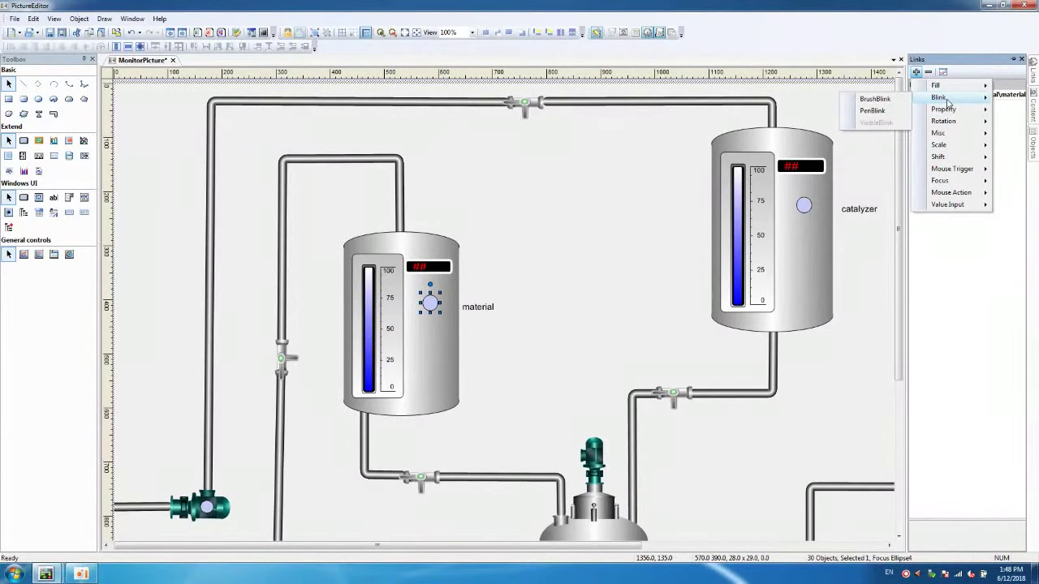
pyautogui.click(877, 134)
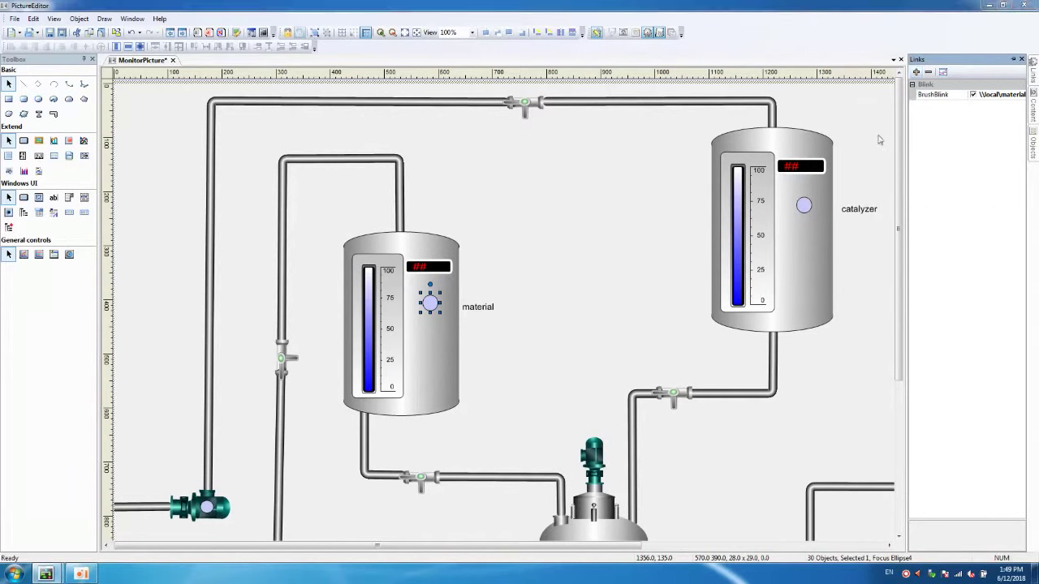
pyautogui.moveTo(593, 203); pyautogui.dragTo(401, 180)
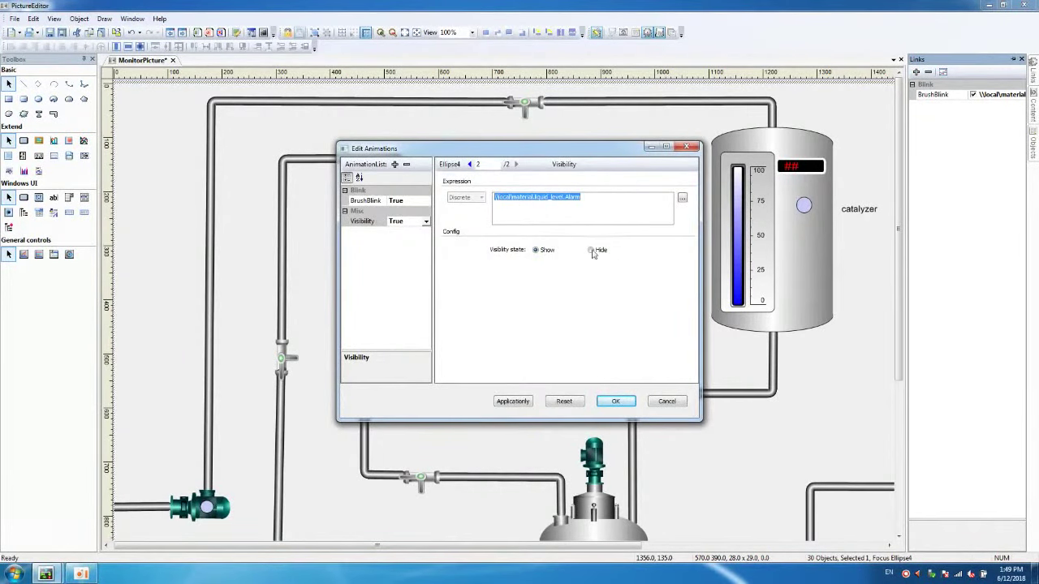
pyautogui.click(615, 401)
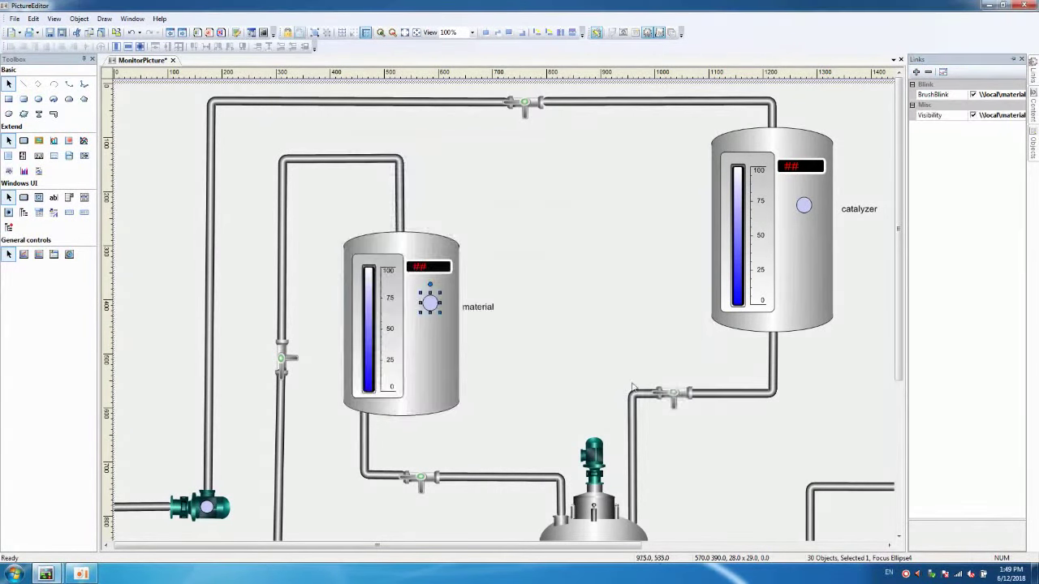
# Add a Visibility animation to the catalyzer tank's circle with expression \\local\material.liquid_level.Alarm and visibility state Show
pyautogui.click(803, 206)
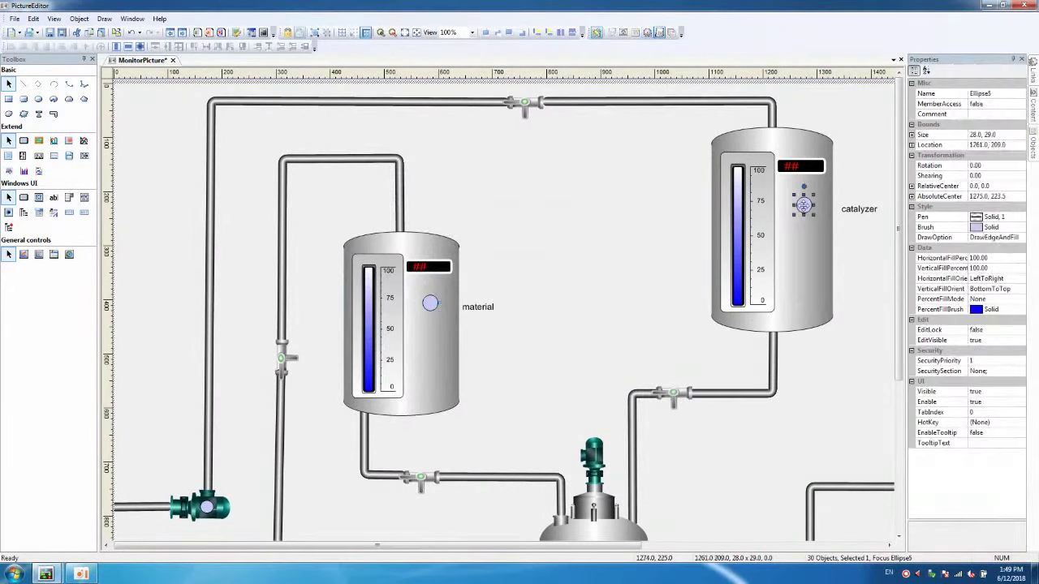
pyautogui.click(1033, 74)
pyautogui.click(1018, 95)
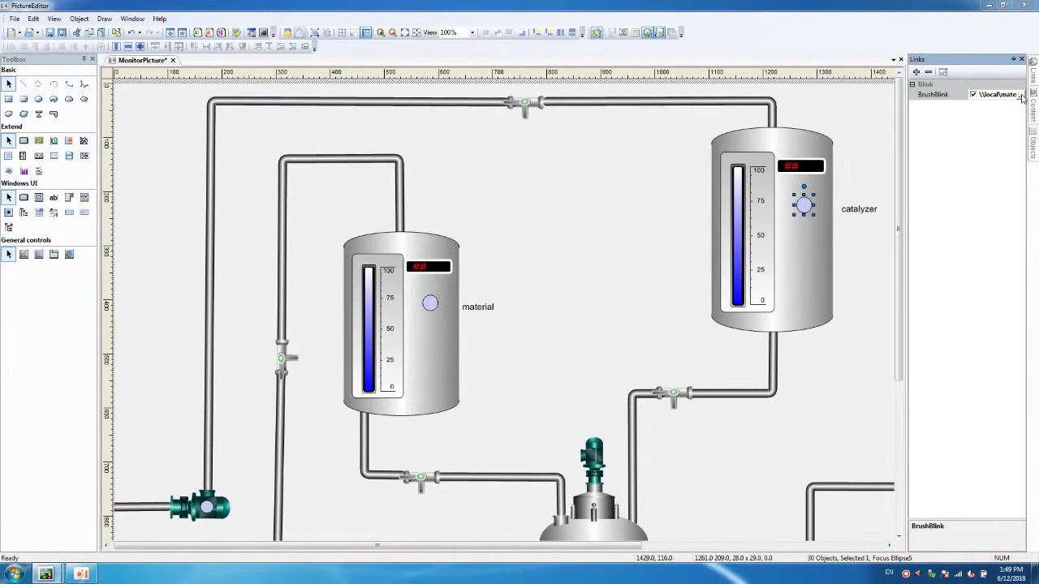
pyautogui.click(592, 203)
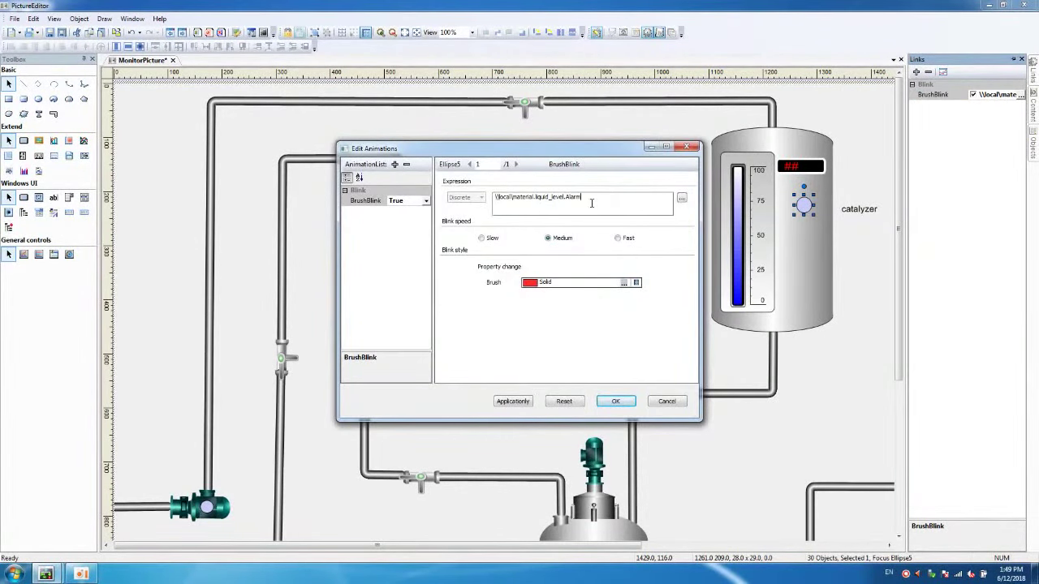
pyautogui.click(395, 164)
pyautogui.moveTo(414, 215)
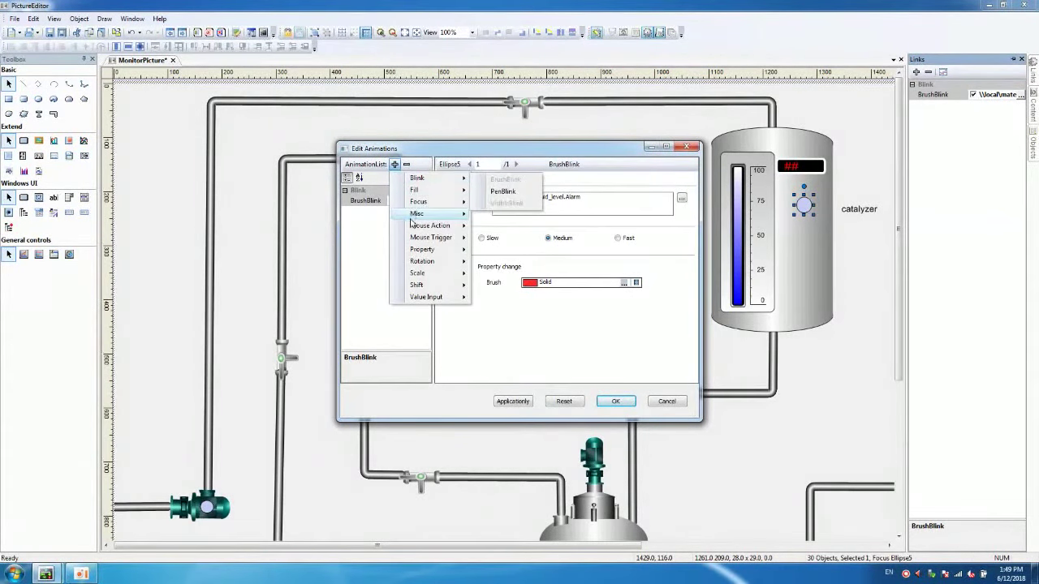
pyautogui.moveTo(459, 214)
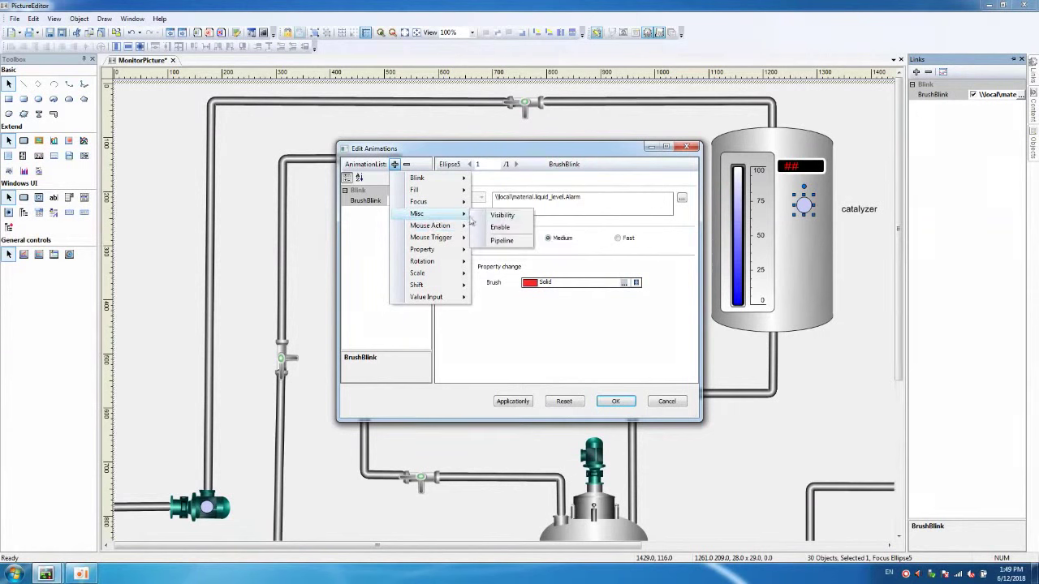
pyautogui.click(502, 215)
pyautogui.moveTo(581, 197); pyautogui.dragTo(503, 197)
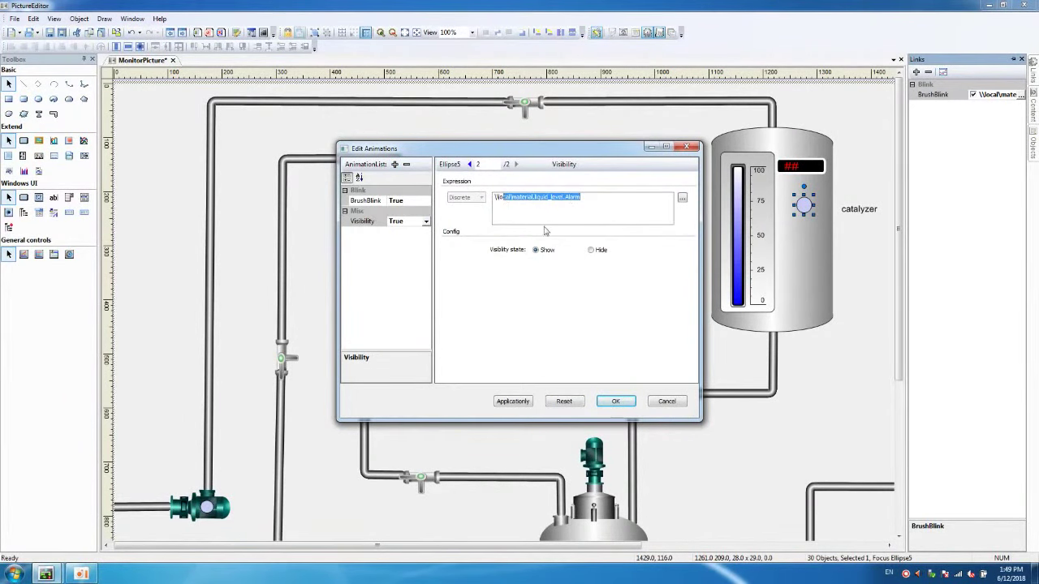
pyautogui.click(615, 401)
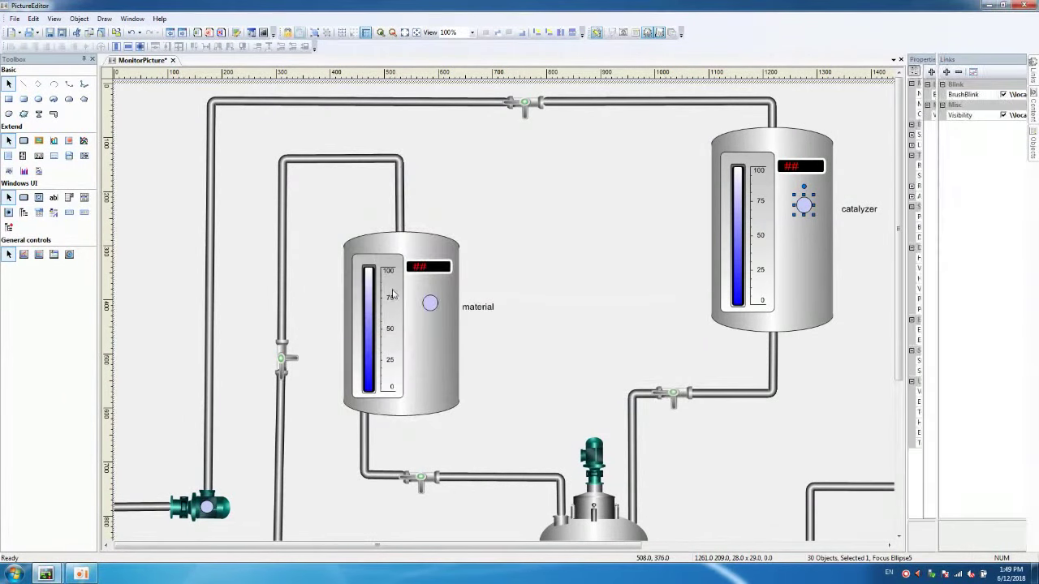
# Set the Visible property of the material tank's circle to false
pyautogui.click(430, 303)
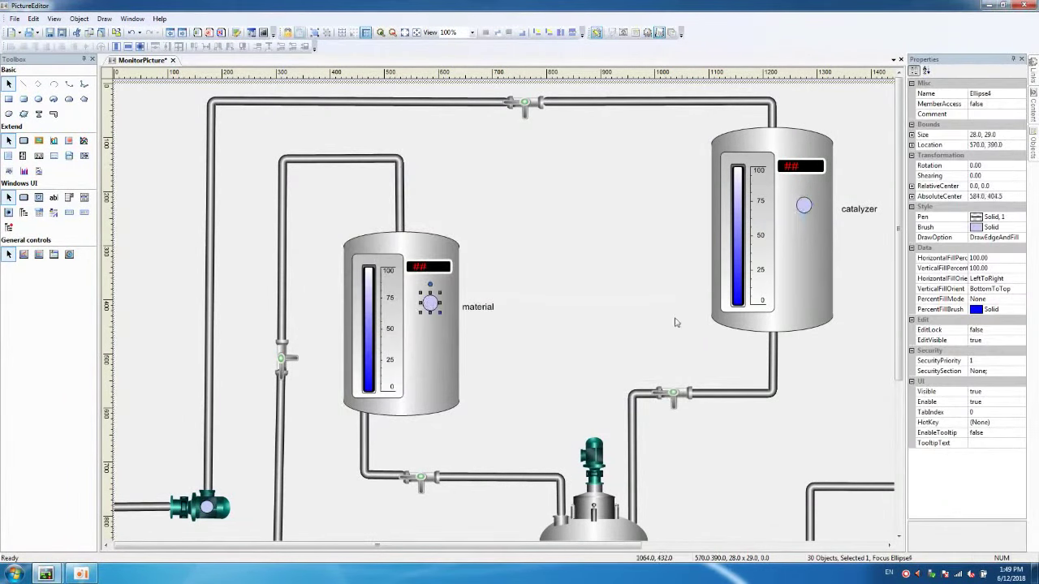
pyautogui.click(990, 391)
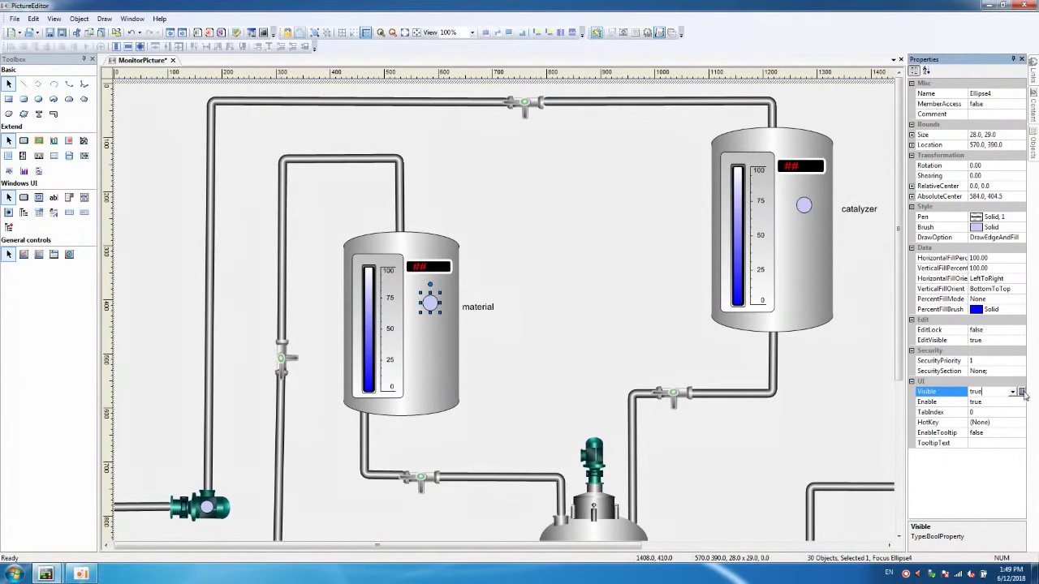
pyautogui.click(1012, 392)
pyautogui.click(976, 413)
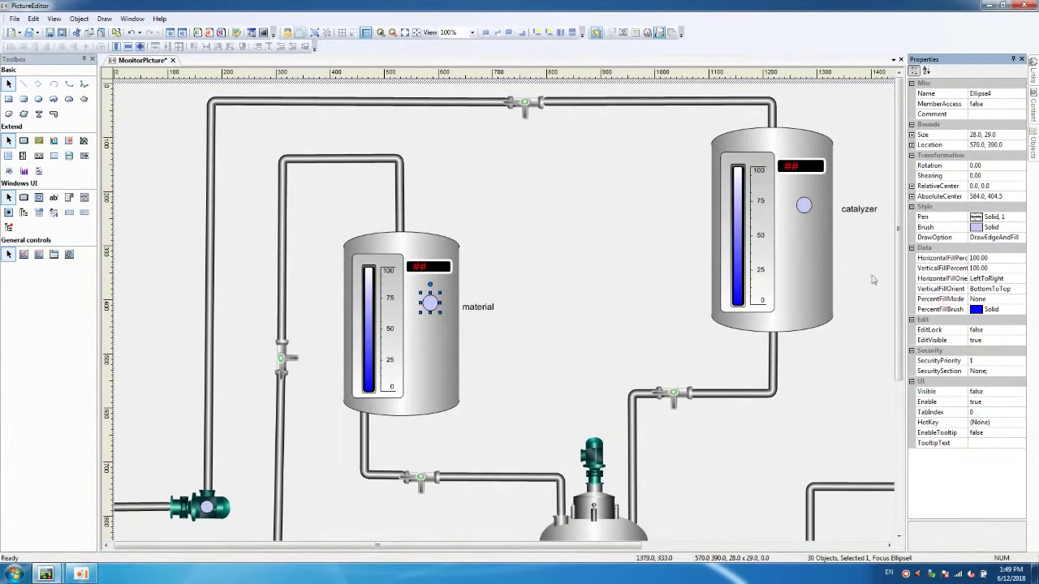
# Set the Visible property of the catalyzer tank's circle to false
pyautogui.click(803, 205)
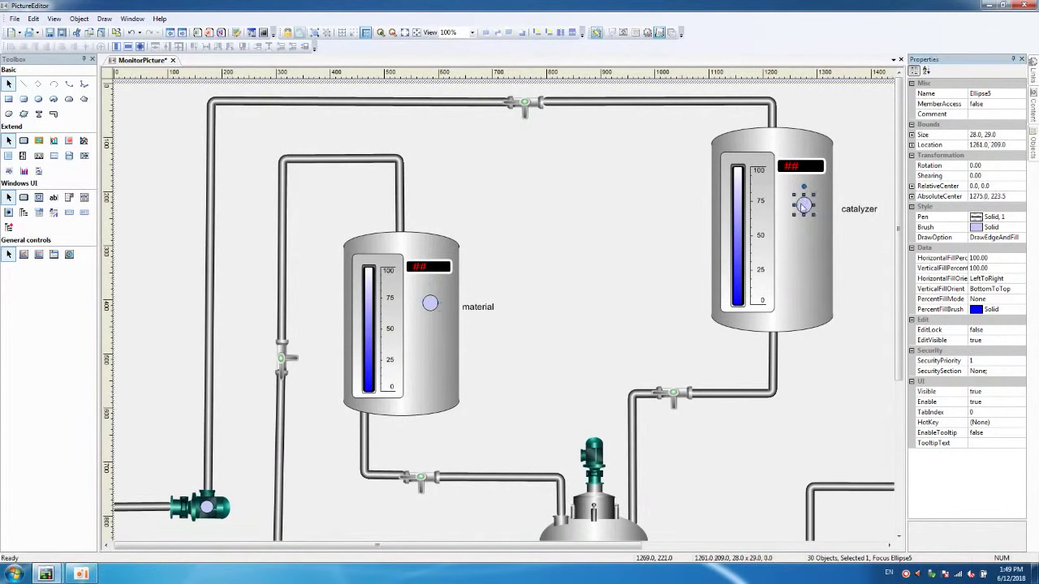
pyautogui.click(987, 392)
pyautogui.click(1013, 392)
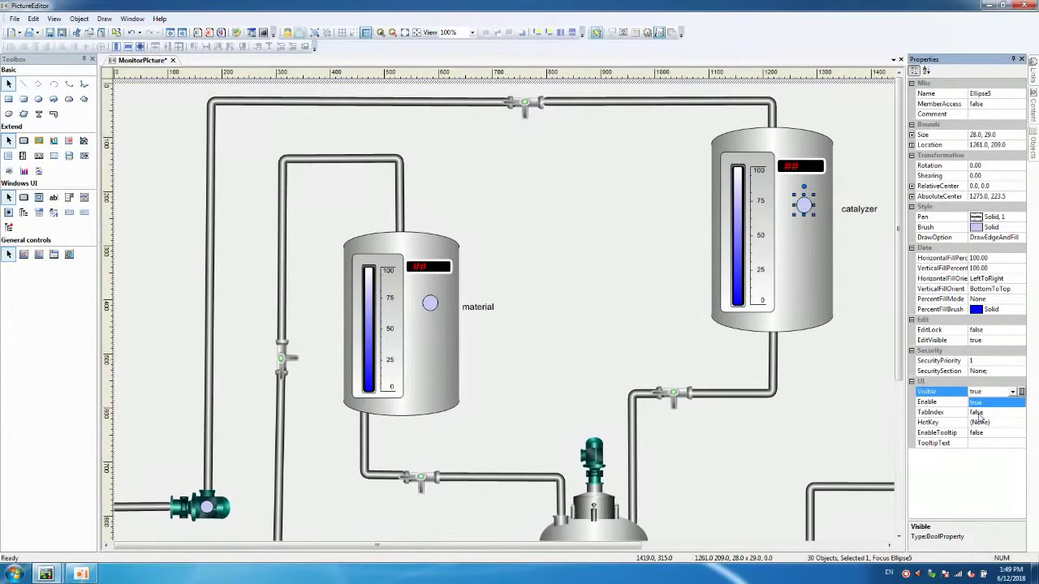
pyautogui.click(977, 413)
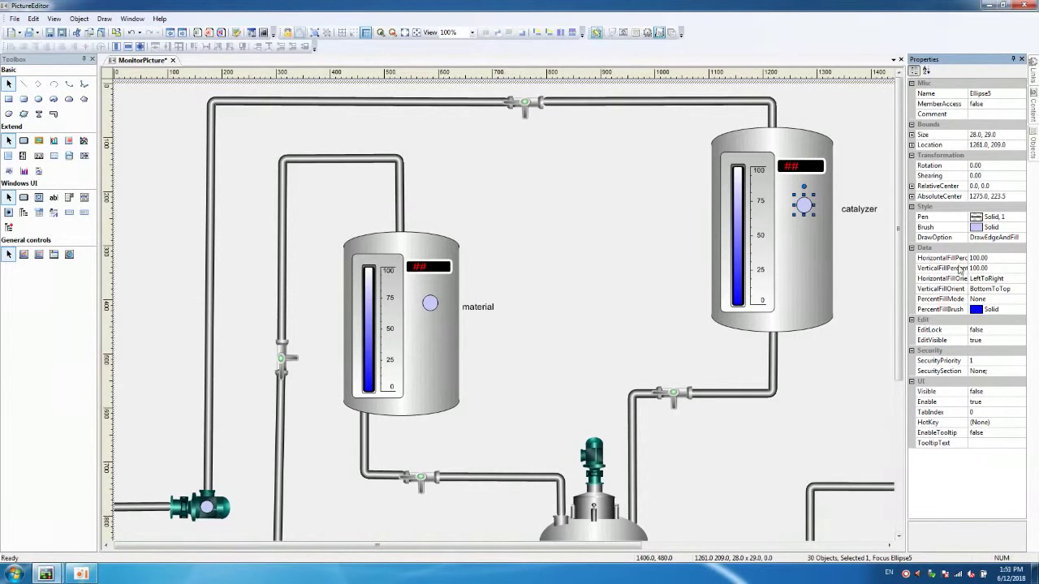
# Add a custom property named red with type Brush to the MonitorPicture screen
pyautogui.click(665, 216)
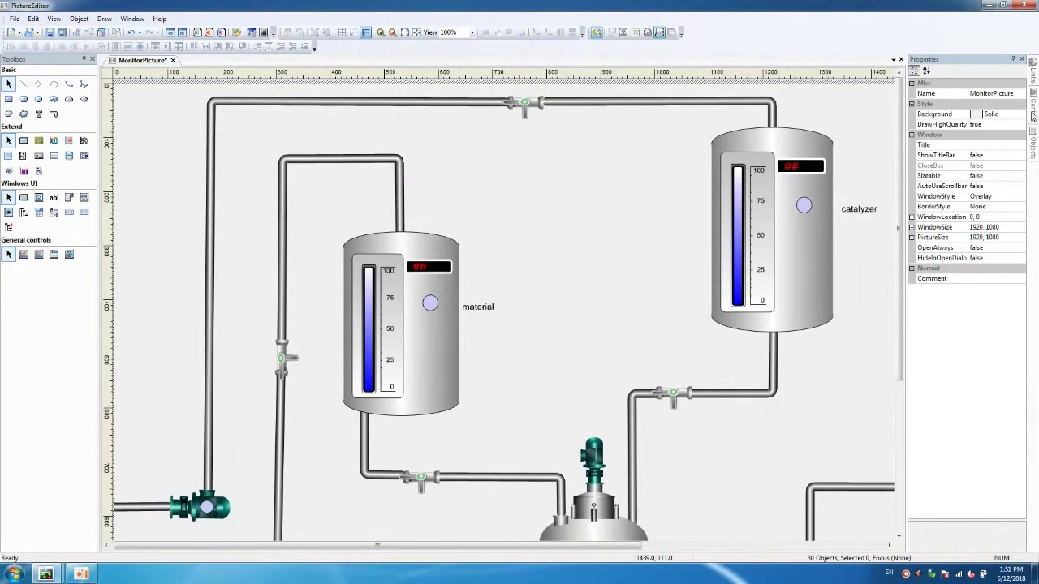
pyautogui.click(1031, 110)
pyautogui.click(946, 84)
pyautogui.rightClick(945, 84)
pyautogui.click(965, 96)
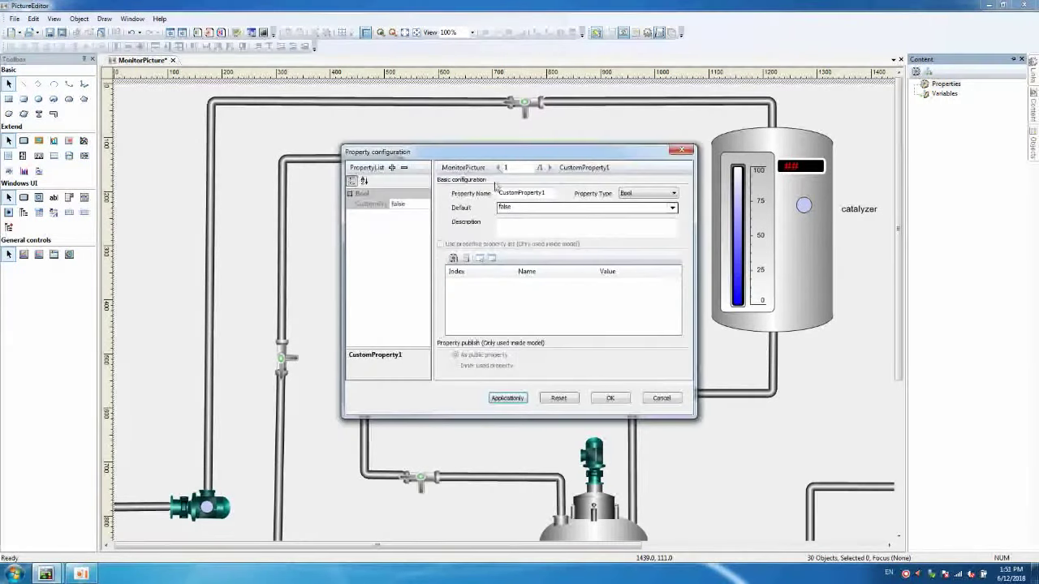
pyautogui.write('red')
pyautogui.click(648, 194)
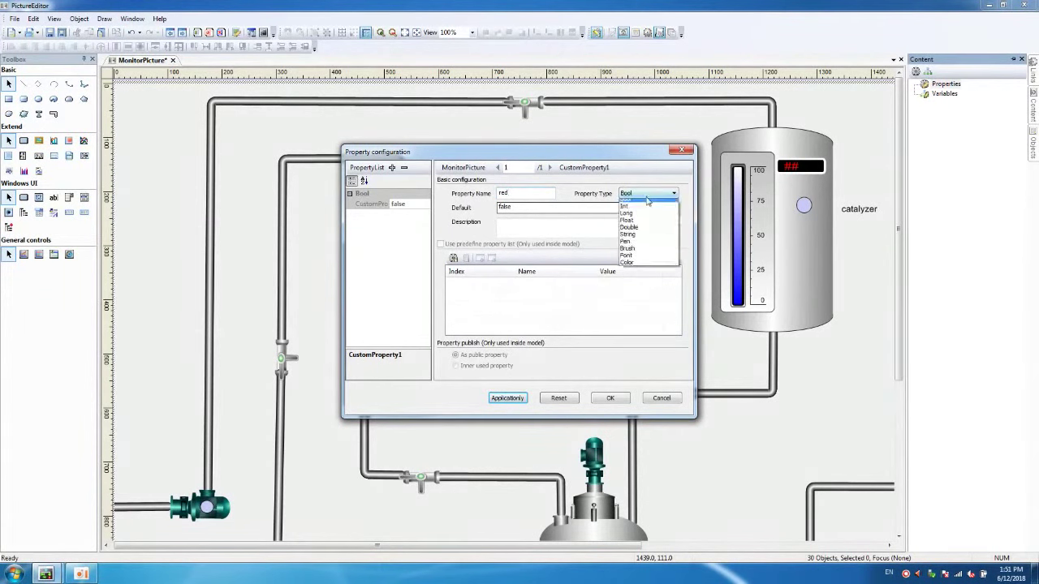
pyautogui.click(634, 256)
# Set the red property's default brush to solid red (255, 0, 0)
pyautogui.click(671, 208)
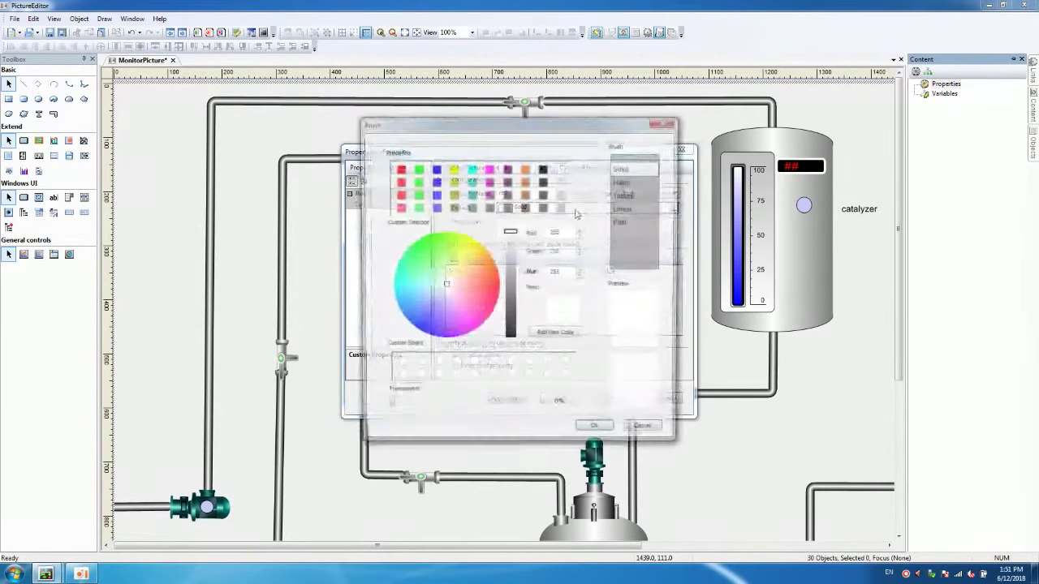
pyautogui.click(400, 170)
pyautogui.click(595, 427)
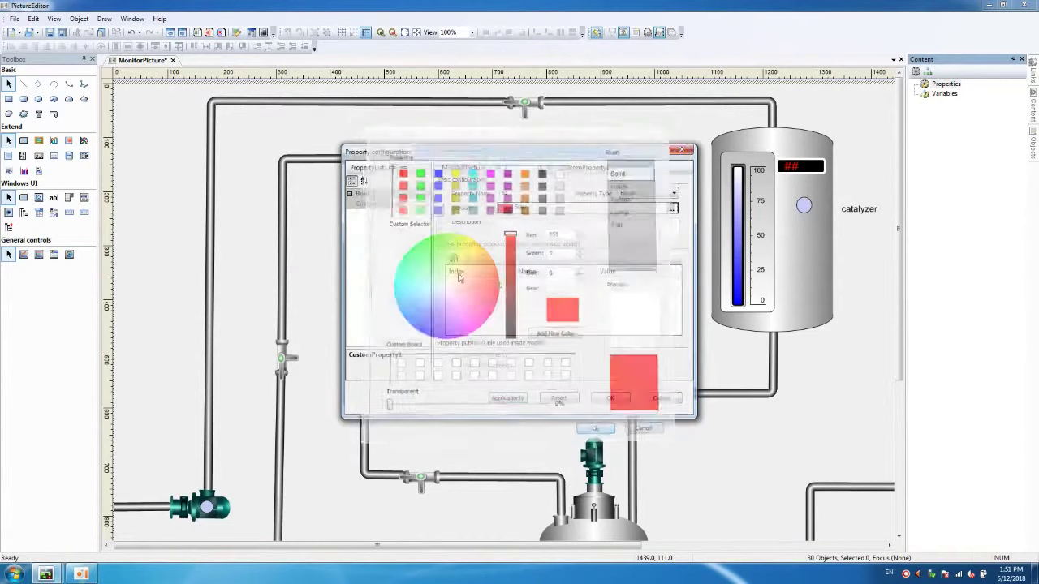
# Add a second custom property named green with type Brush
pyautogui.click(391, 167)
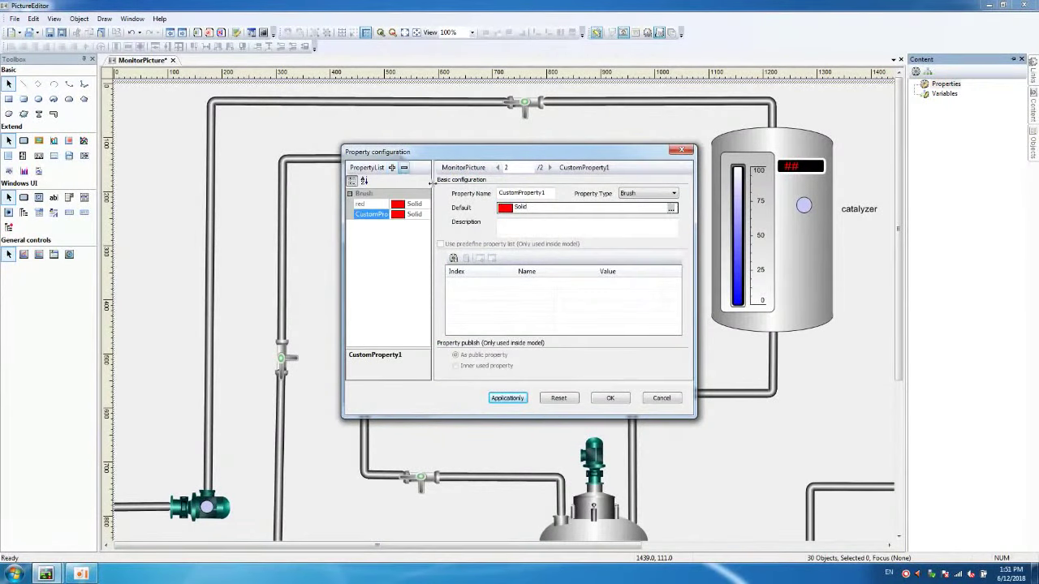
pyautogui.doubleClick(549, 193)
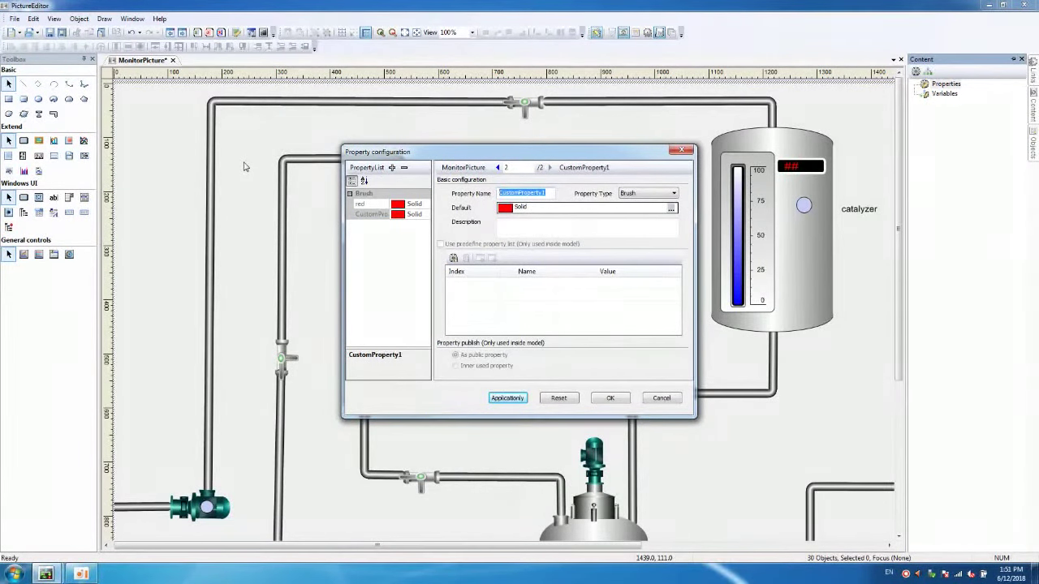
pyautogui.write('green')
pyautogui.click(672, 193)
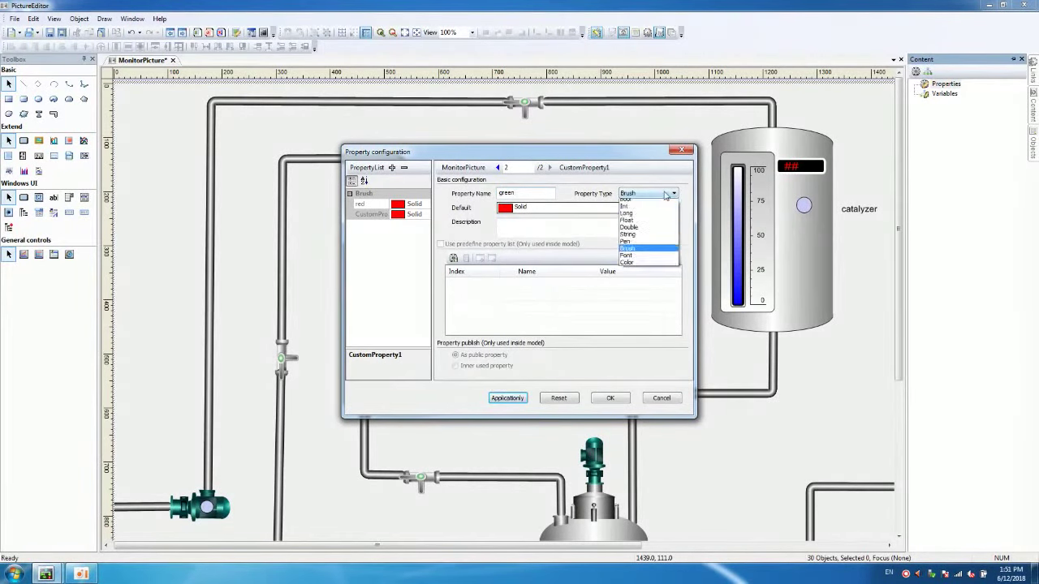
pyautogui.click(627, 252)
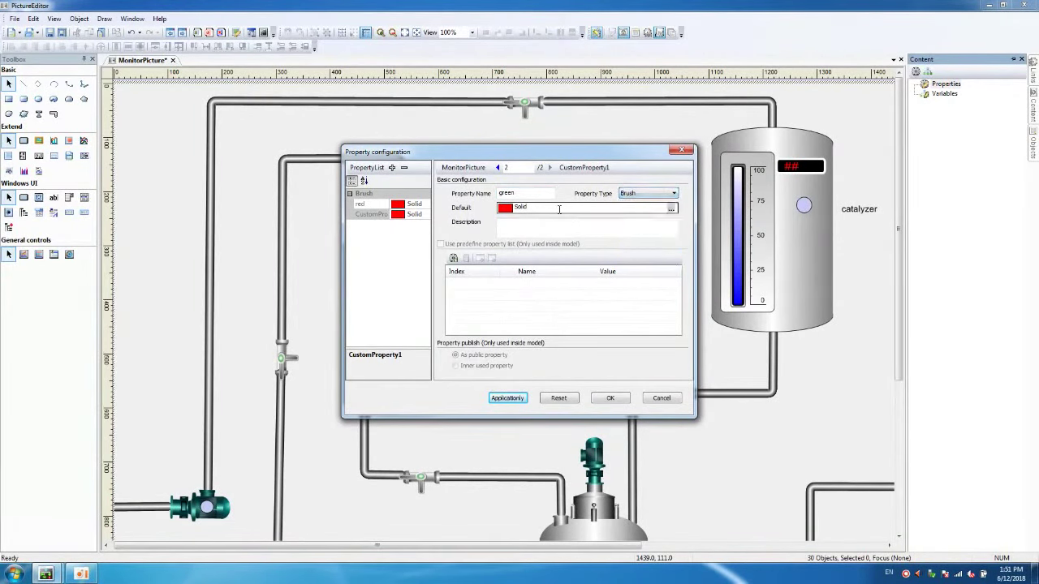
# Set the green property's default brush to solid green (0, 255, 0) and apply the property configuration
pyautogui.click(670, 209)
pyautogui.click(417, 168)
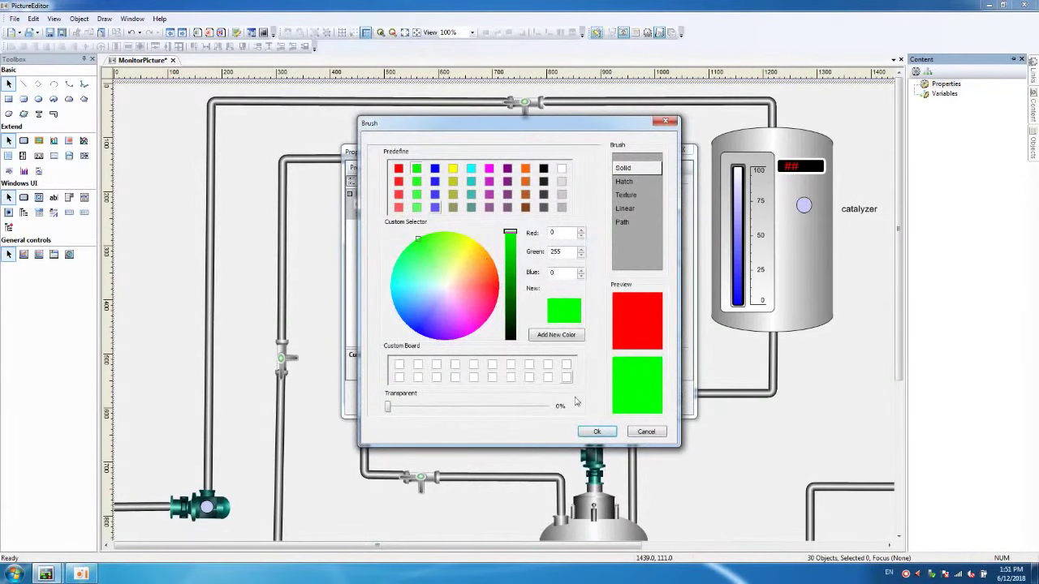
pyautogui.click(597, 431)
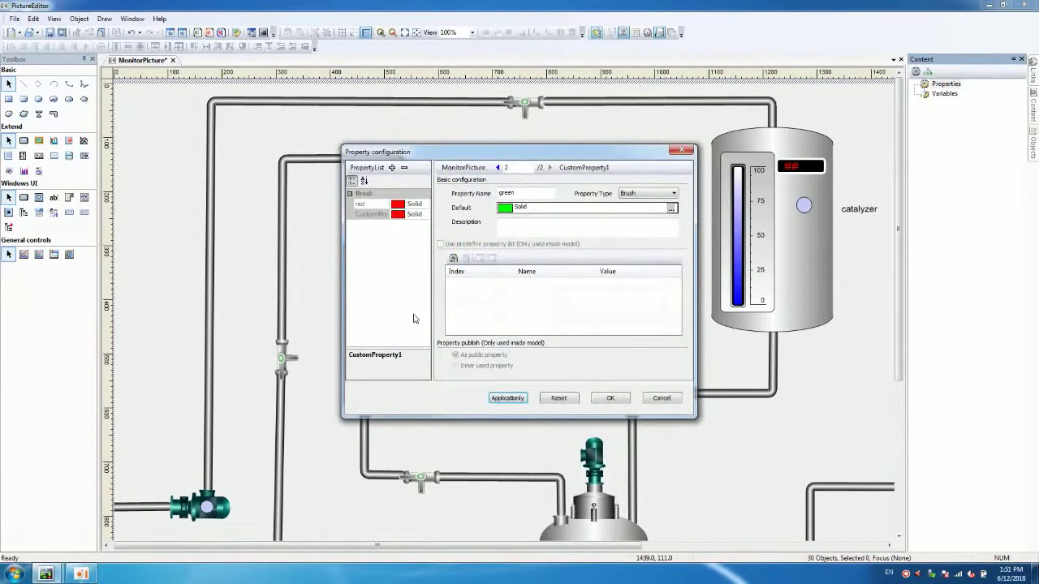
pyautogui.click(610, 397)
pyautogui.scroll(-5, 899, 146)
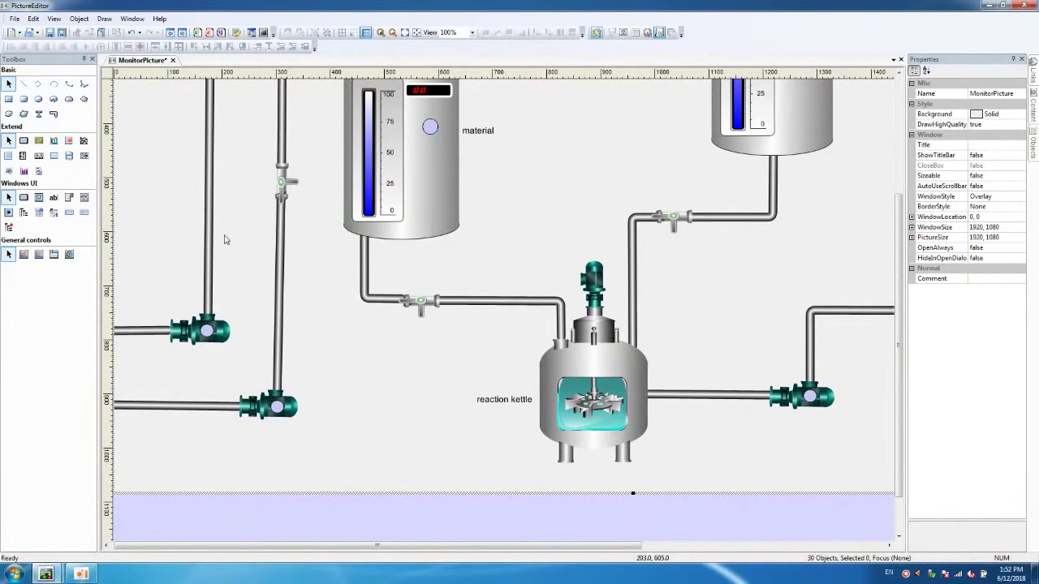
# Draw a button about 139 x 44 above the pipe between the reaction kettle and its outlet pump, with MemberAccess set to true
pyautogui.click(24, 140)
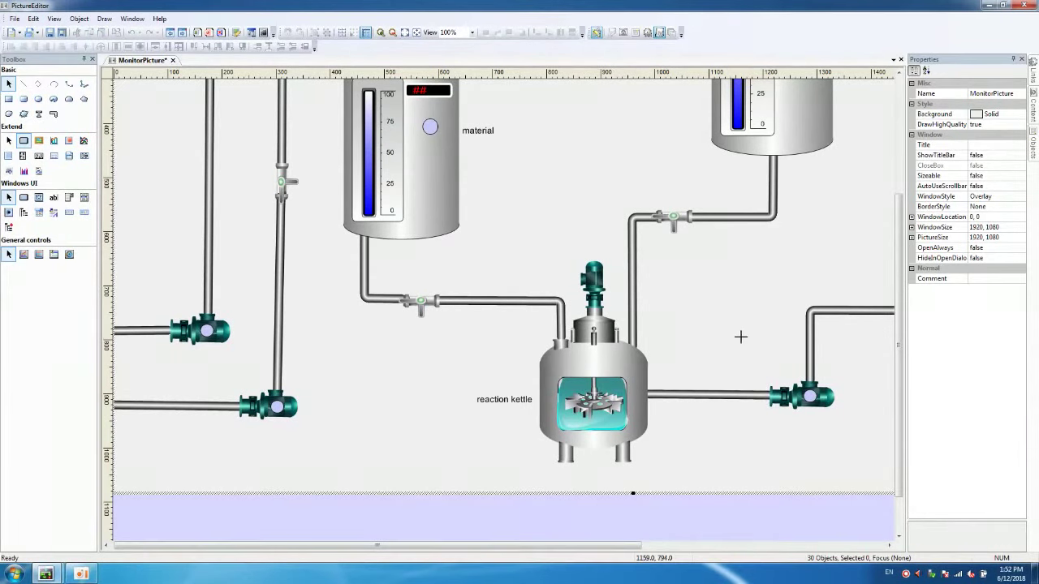
pyautogui.moveTo(715, 334); pyautogui.dragTo(732, 354)
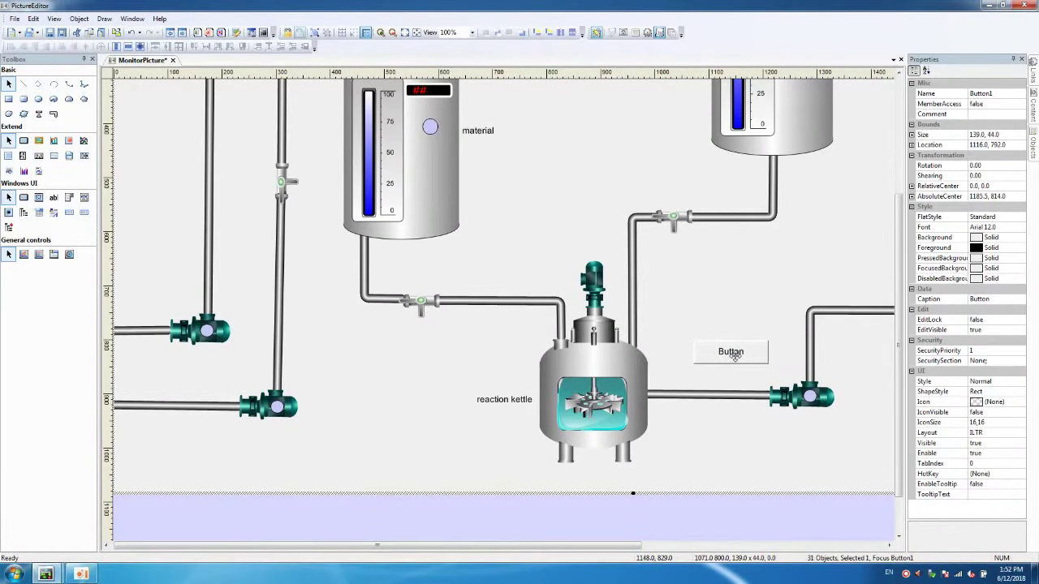
pyautogui.click(992, 104)
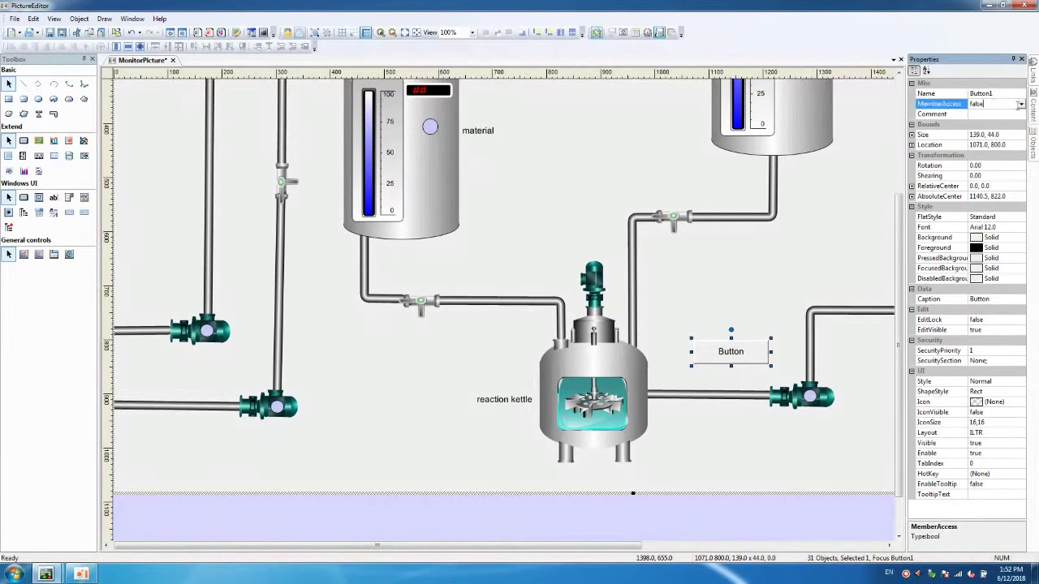
pyautogui.click(1019, 104)
pyautogui.click(983, 120)
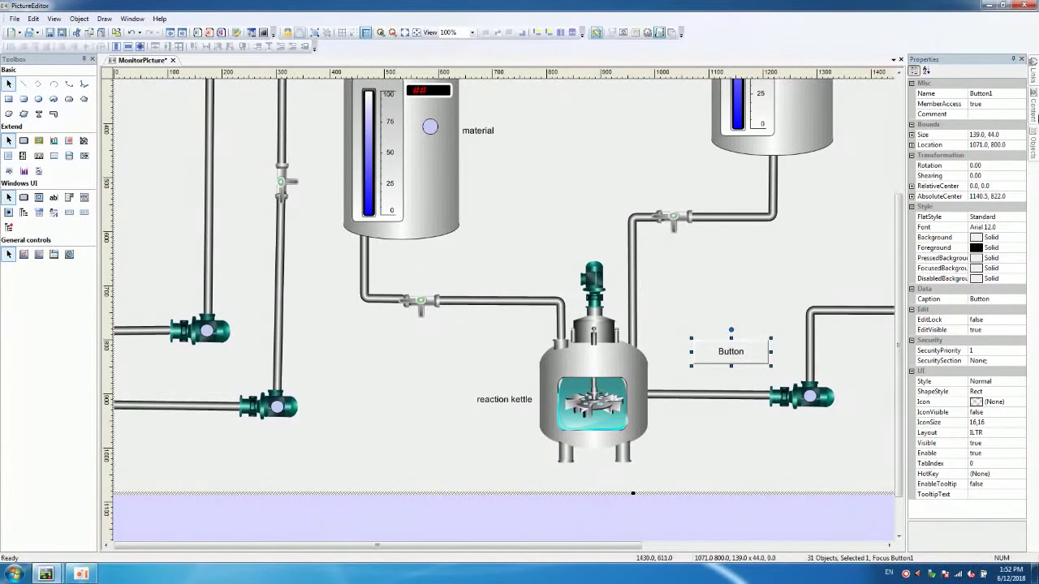
# Add a LeftDown mouse-trigger link to the button and start its script with if(\\local\water_pump==1) and an opening brace
pyautogui.click(1033, 79)
pyautogui.click(916, 72)
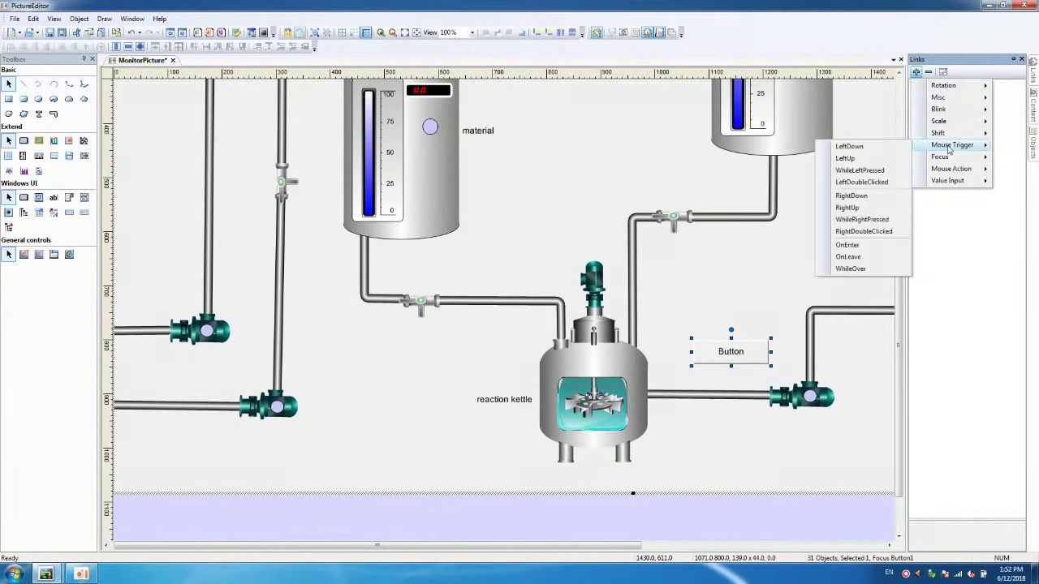
pyautogui.moveTo(954, 146)
pyautogui.click(850, 147)
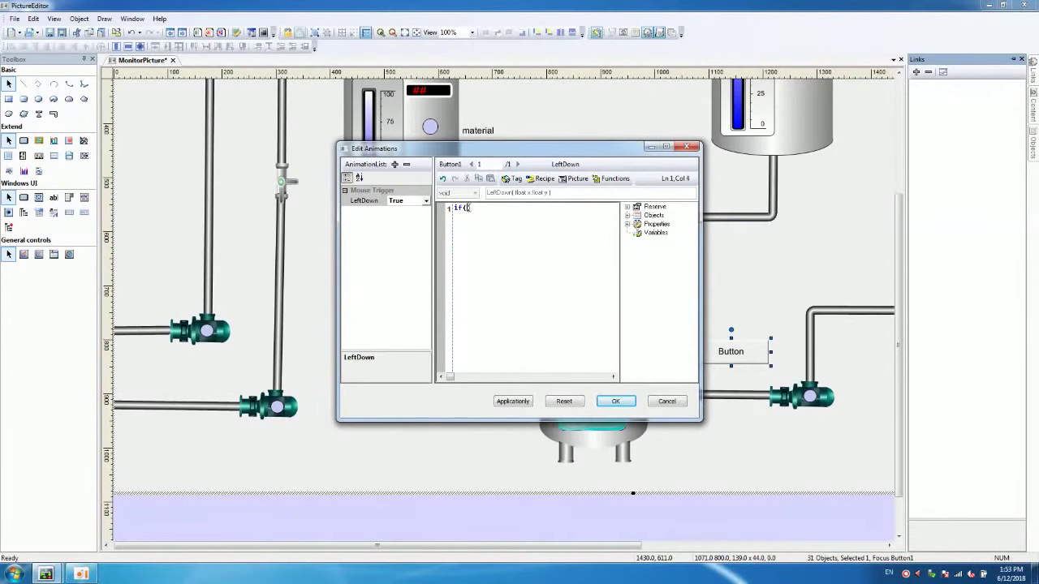
pyautogui.write('\\\\local\\')
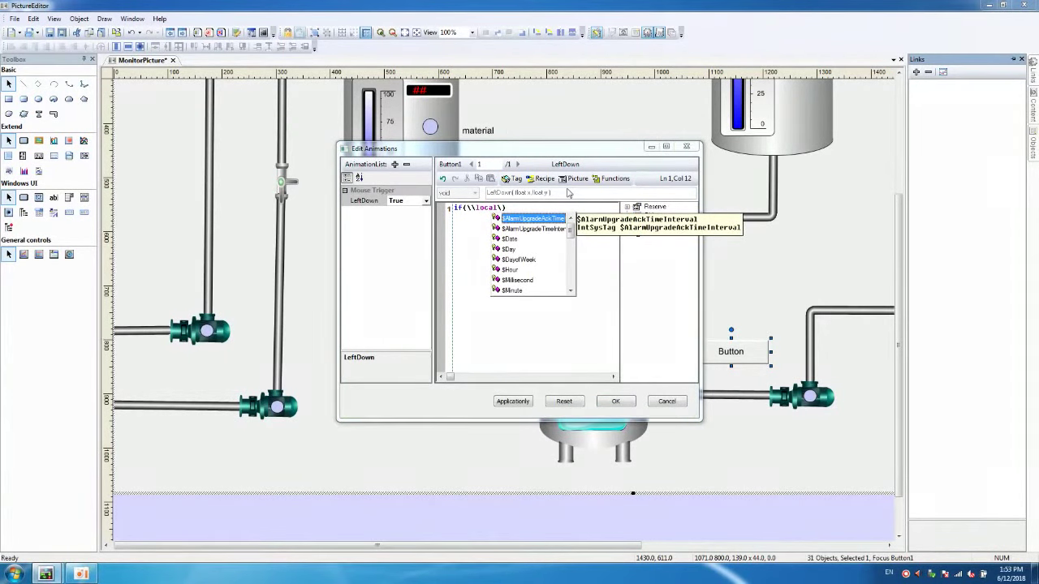
pyautogui.write('w')
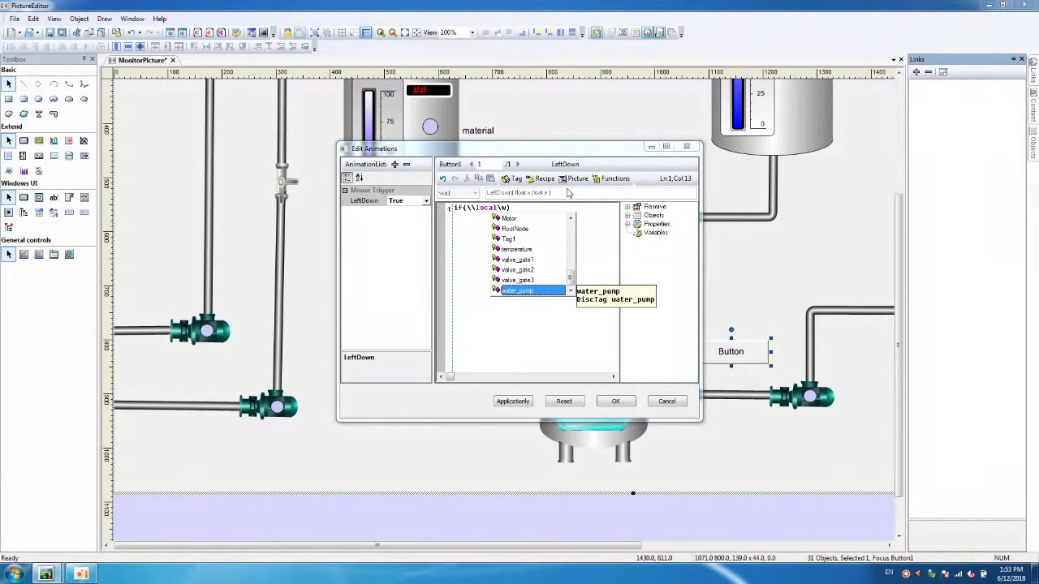
pyautogui.press('Return')
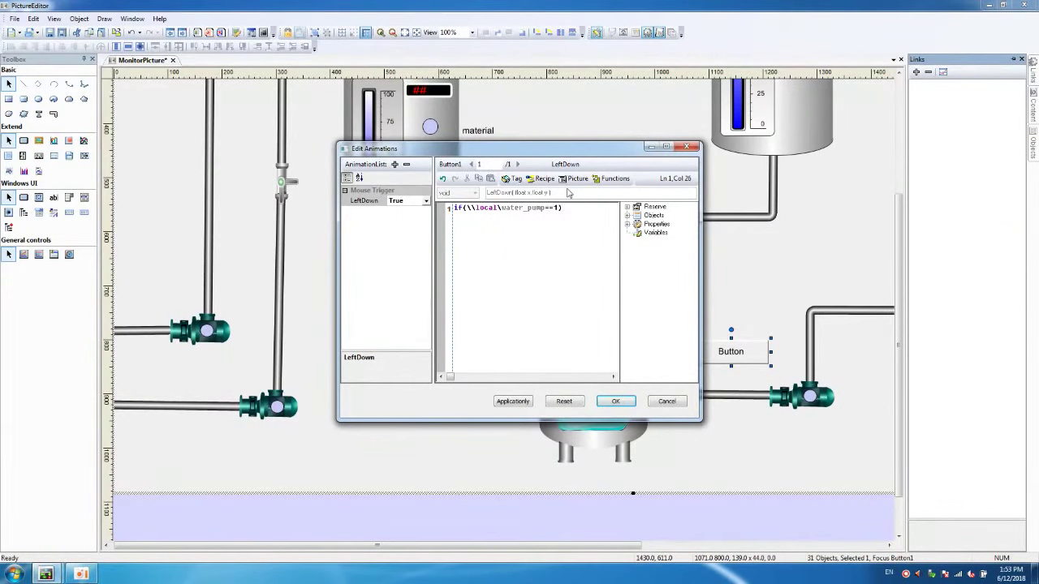
pyautogui.write('{')
# Add the line Button1.Caption="Stop"; inside the if block of the script
pyautogui.click(627, 215)
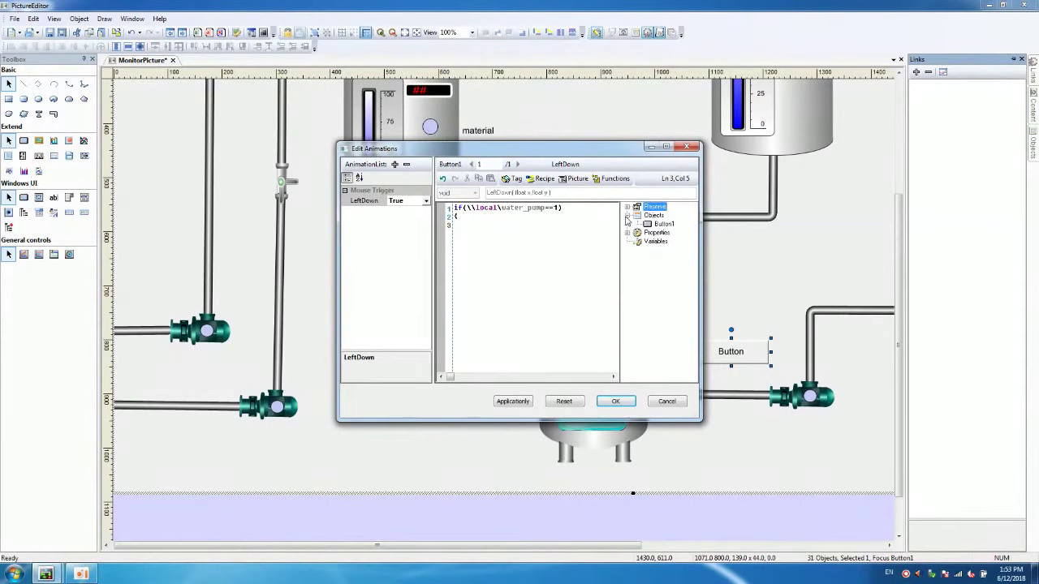
pyautogui.doubleClick(664, 224)
pyautogui.write('.')
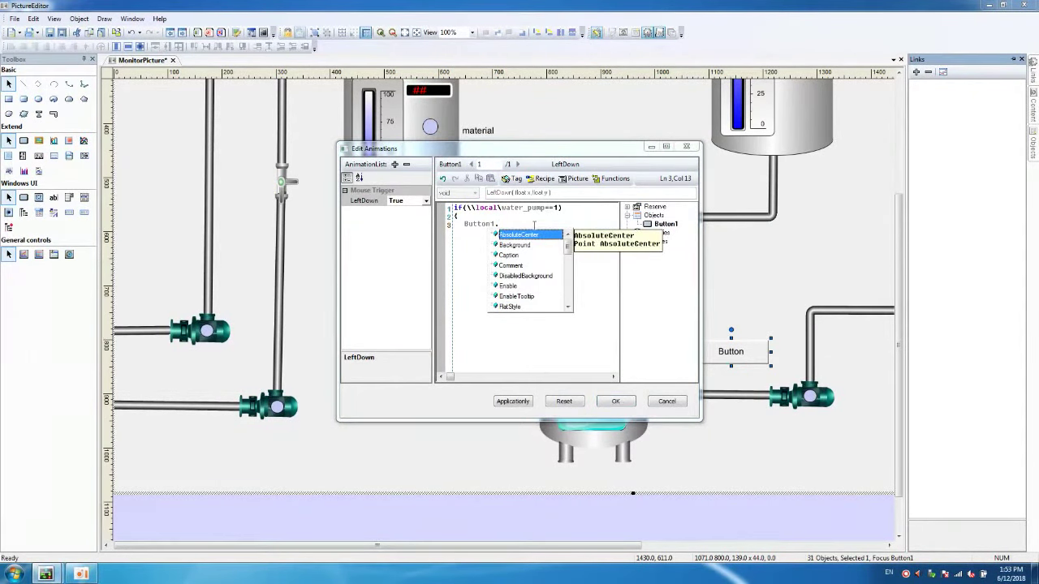
pyautogui.write('c')
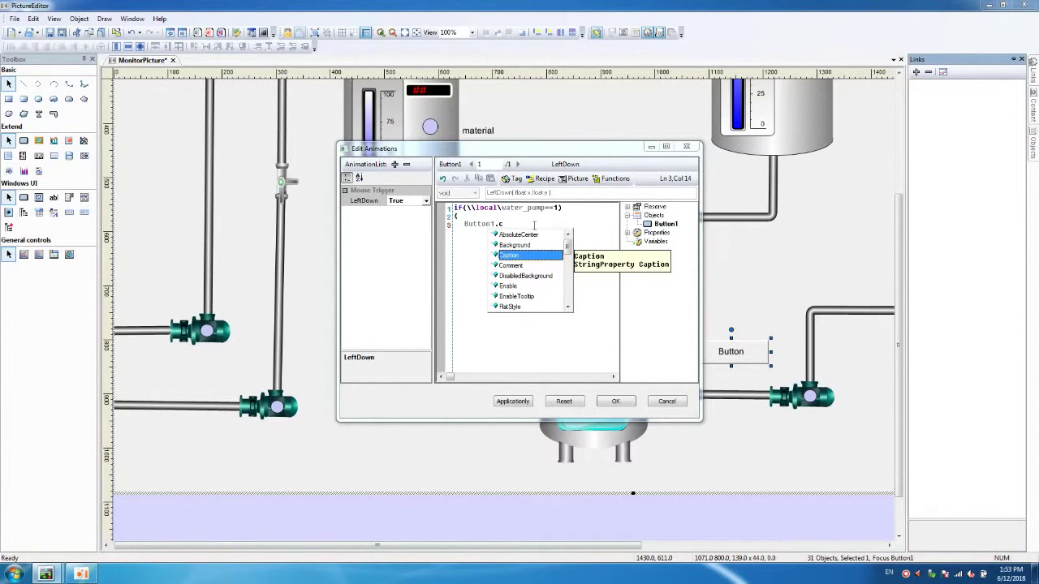
pyautogui.press('Return')
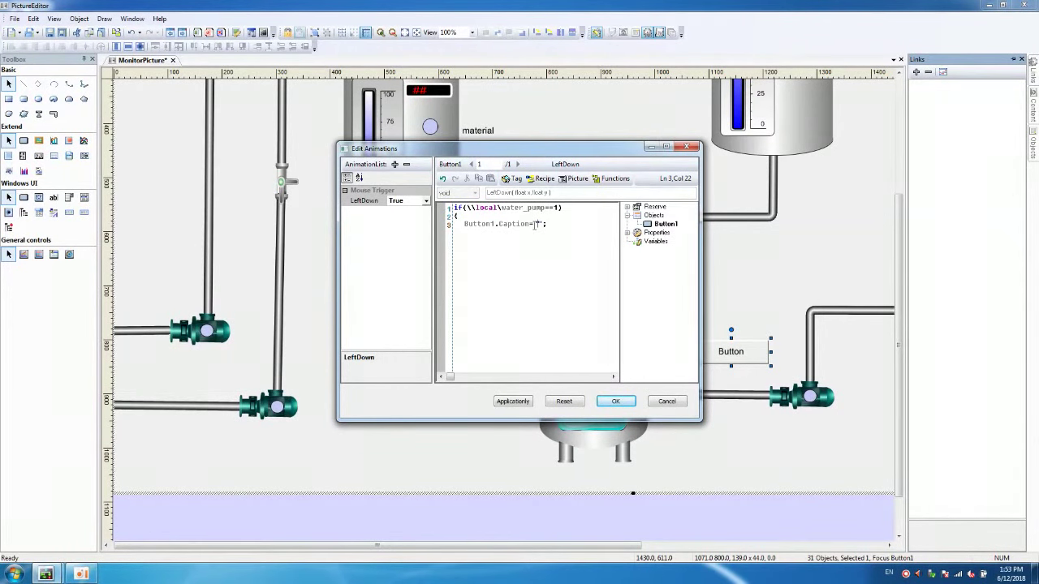
pyautogui.write('op')
pyautogui.press('Return')
# Add the line Button1.Background=green; to the if block, using the custom green property
pyautogui.doubleClick(664, 224)
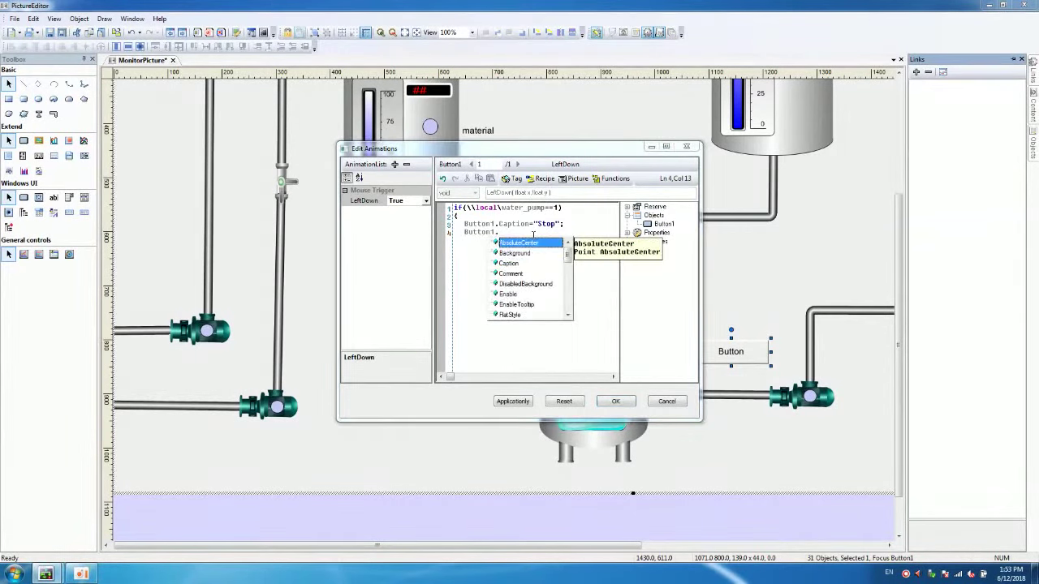
pyautogui.write('.b')
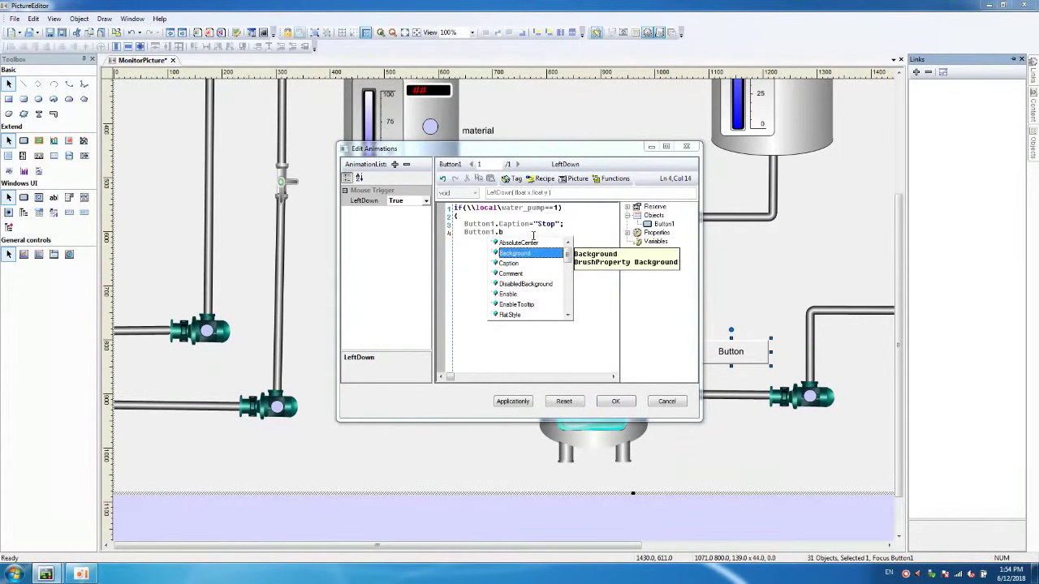
pyautogui.press('Return')
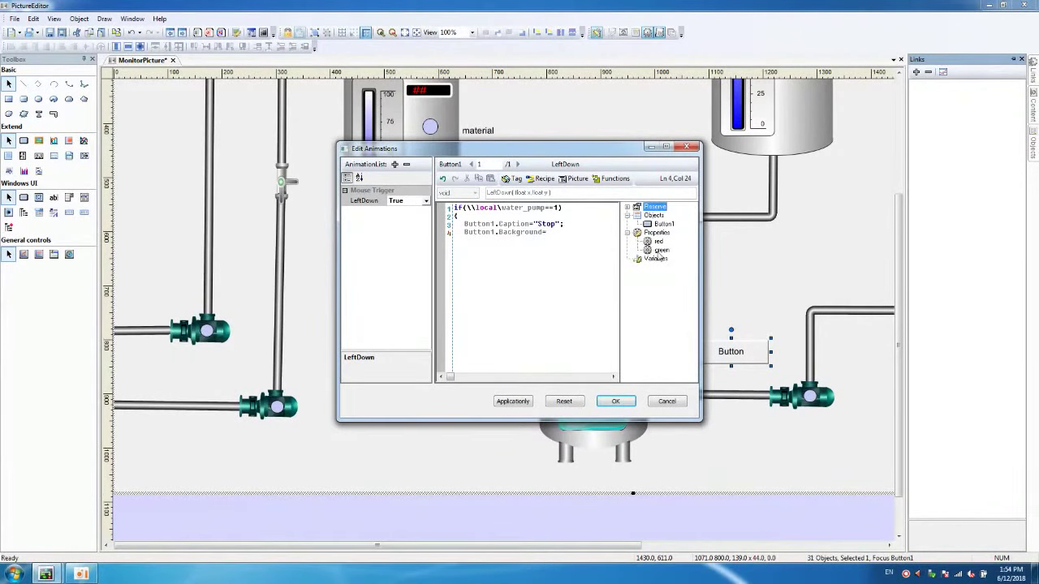
pyautogui.doubleClick(659, 251)
pyautogui.write(';')
pyautogui.press('Return')
# Add \\local\water_pump=0; to the if block and close the block
pyautogui.write('\\\\')
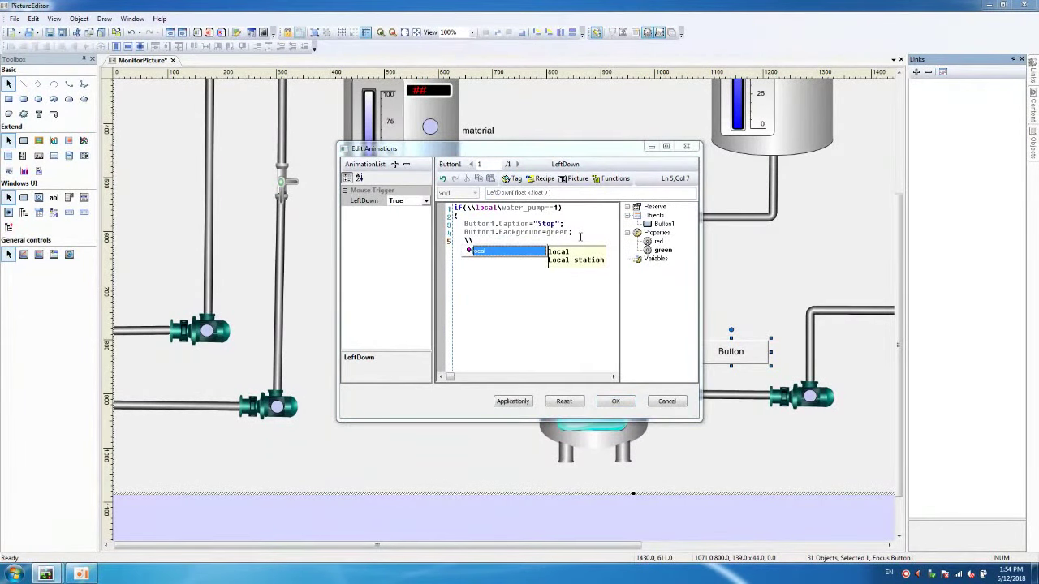
pyautogui.press('Return')
pyautogui.write('\\water_pump')
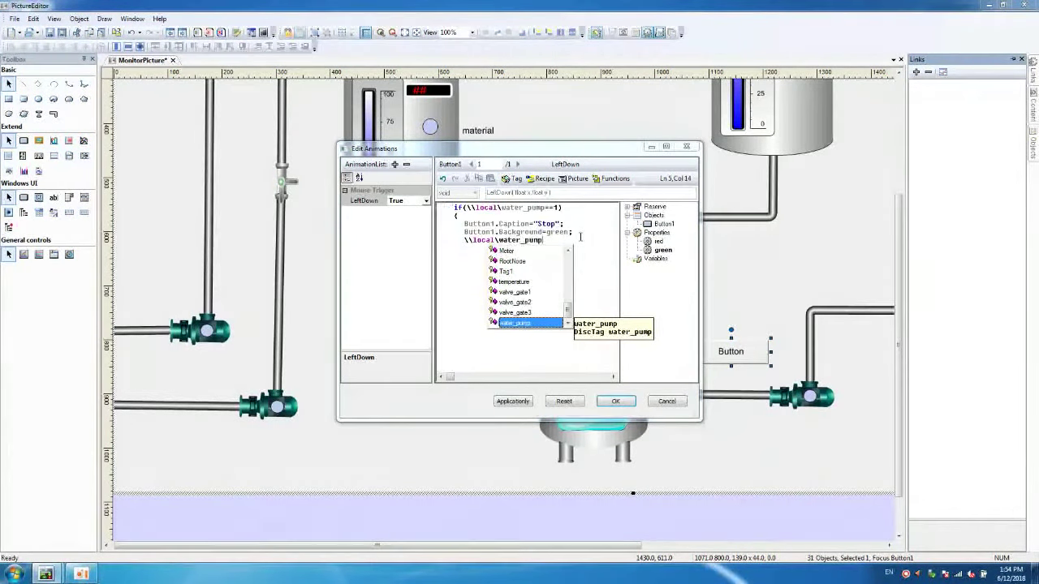
pyautogui.press('Return')
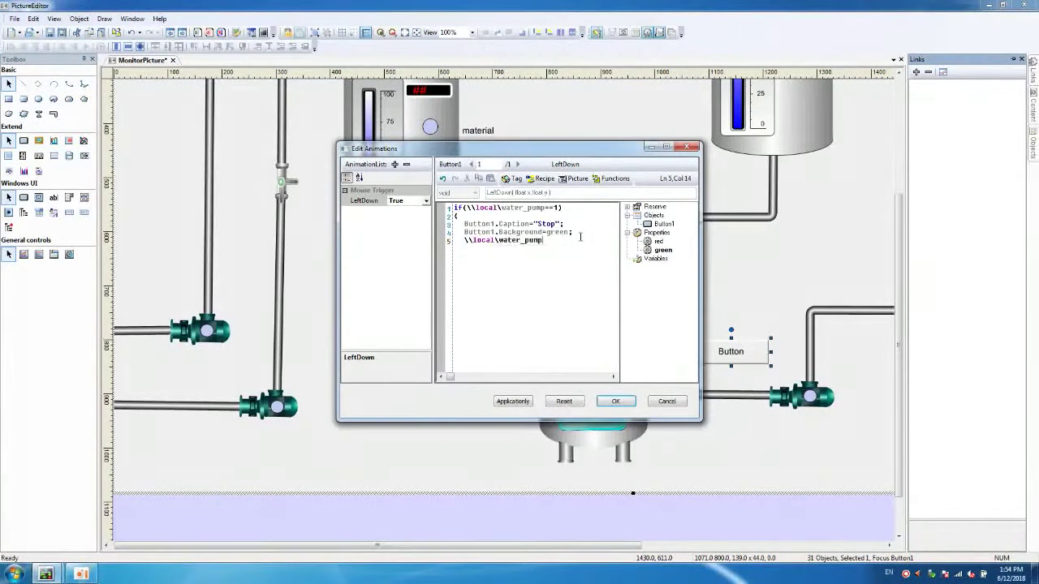
pyautogui.write('=0;')
pyautogui.press('Return')
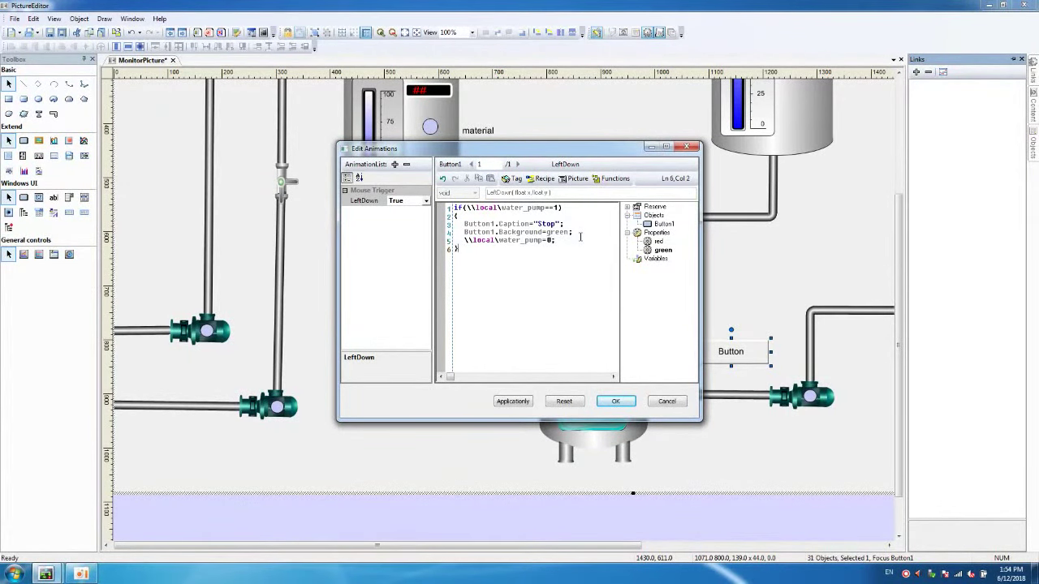
# Start an else block containing the line Button1.Caption="Open";
pyautogui.write('lse')
pyautogui.press('Left')
pyautogui.press('Return')
pyautogui.press('Return')
pyautogui.doubleClick(663, 224)
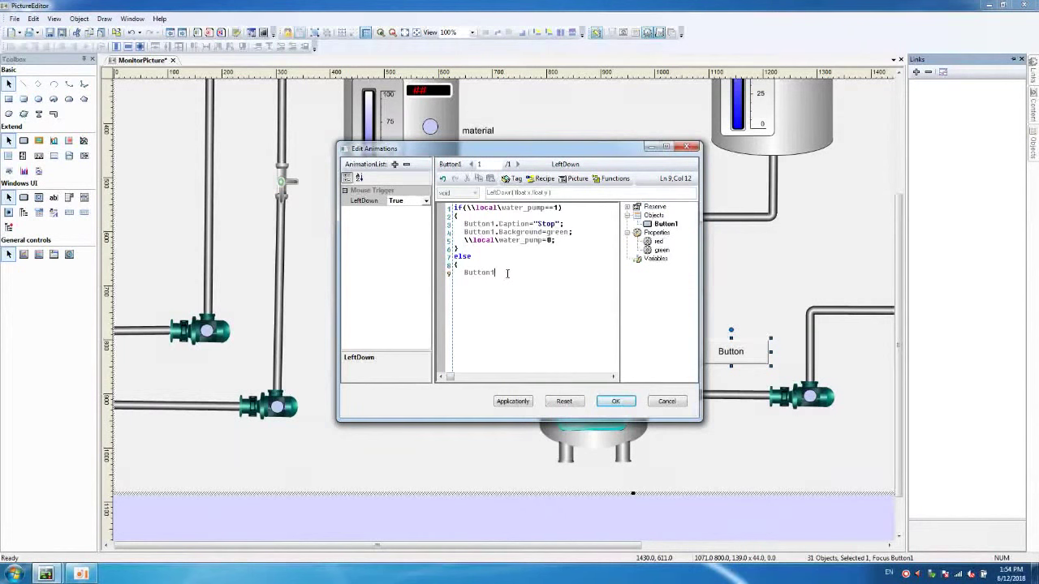
pyautogui.write('.')
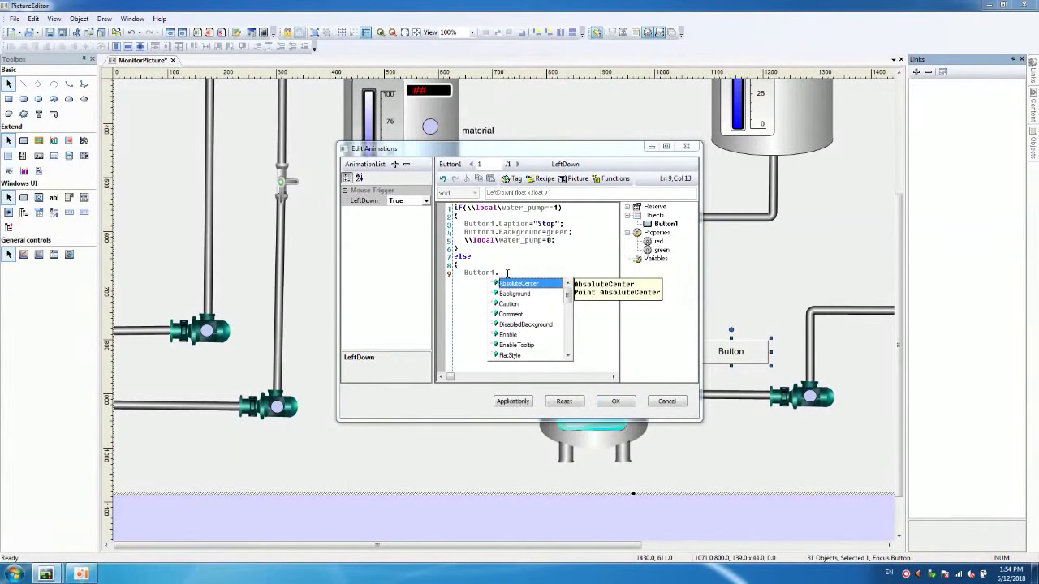
pyautogui.write('ca')
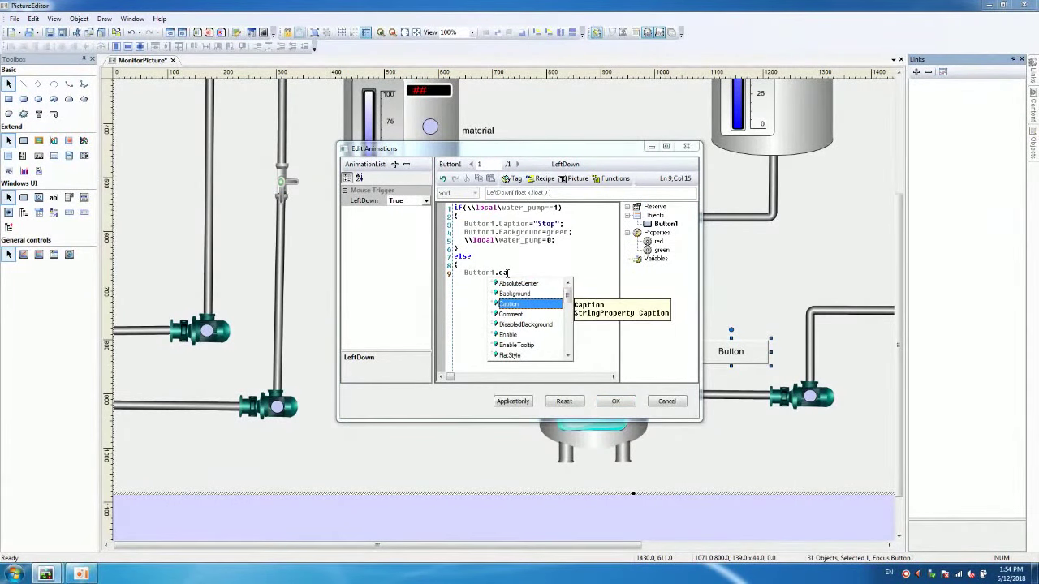
pyautogui.press('Return')
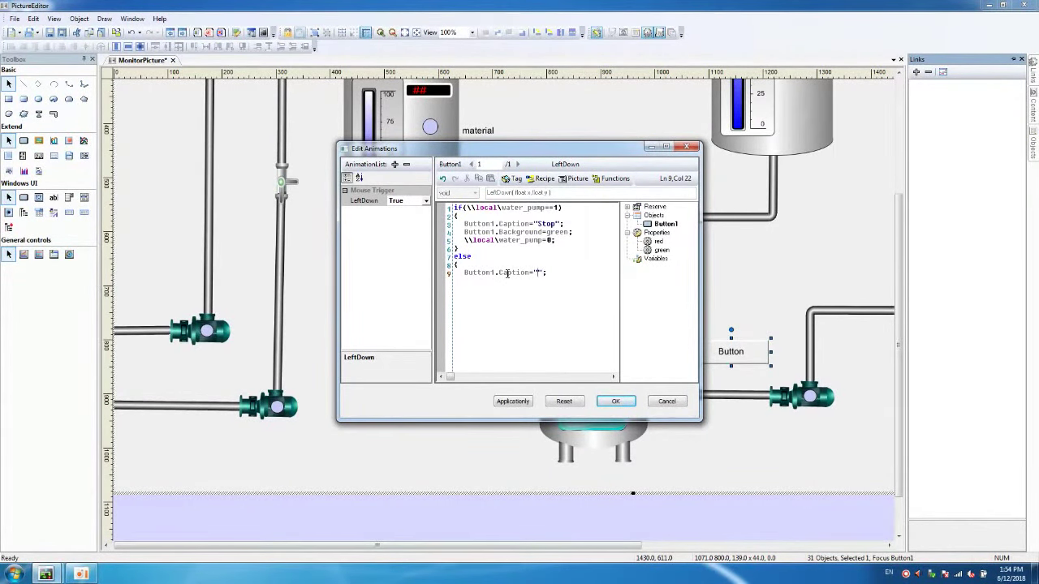
pyautogui.write('="Open')
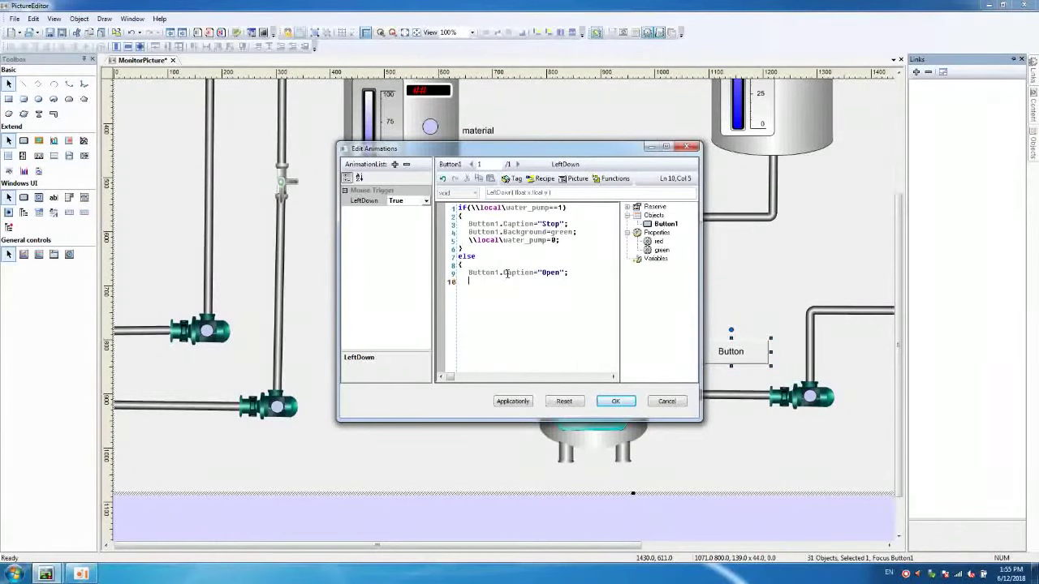
# Add the line Button1.Background=red; to the else block, using the custom red property
pyautogui.doubleClick(663, 224)
pyautogui.click(509, 288)
pyautogui.write('.b')
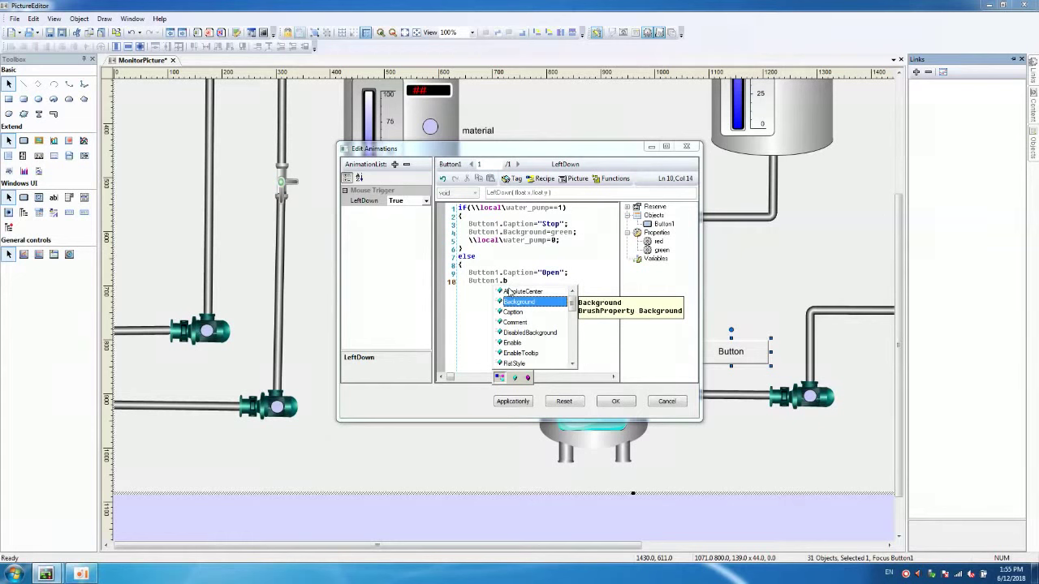
pyautogui.press('Return')
pyautogui.write('=')
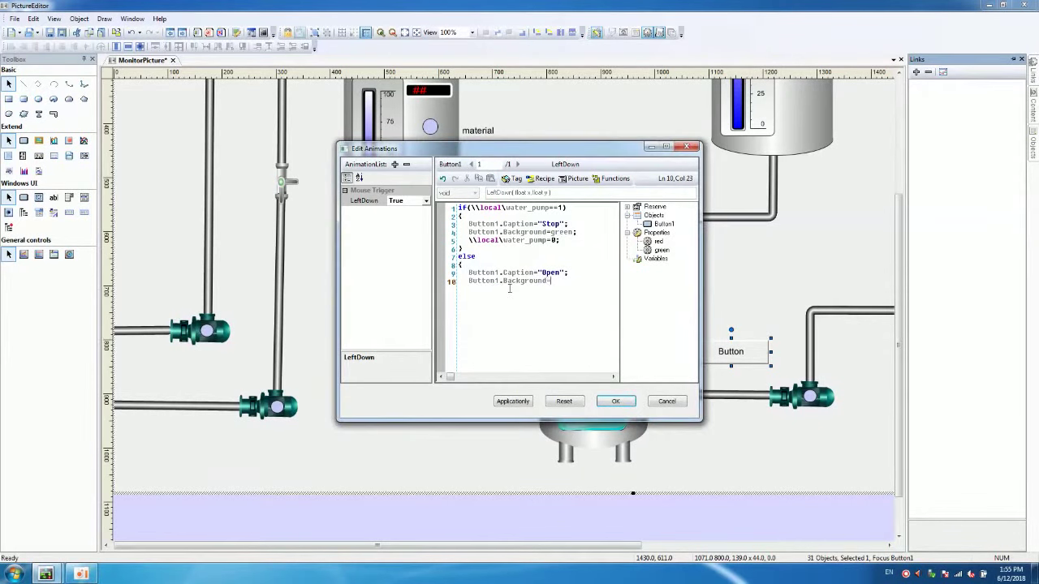
pyautogui.doubleClick(657, 242)
pyautogui.click(572, 283)
pyautogui.press('Return')
# Finish the else block with \\local\water_pump=1; and a closing brace, and apply the button's LeftDown script
pyautogui.write('\\\\')
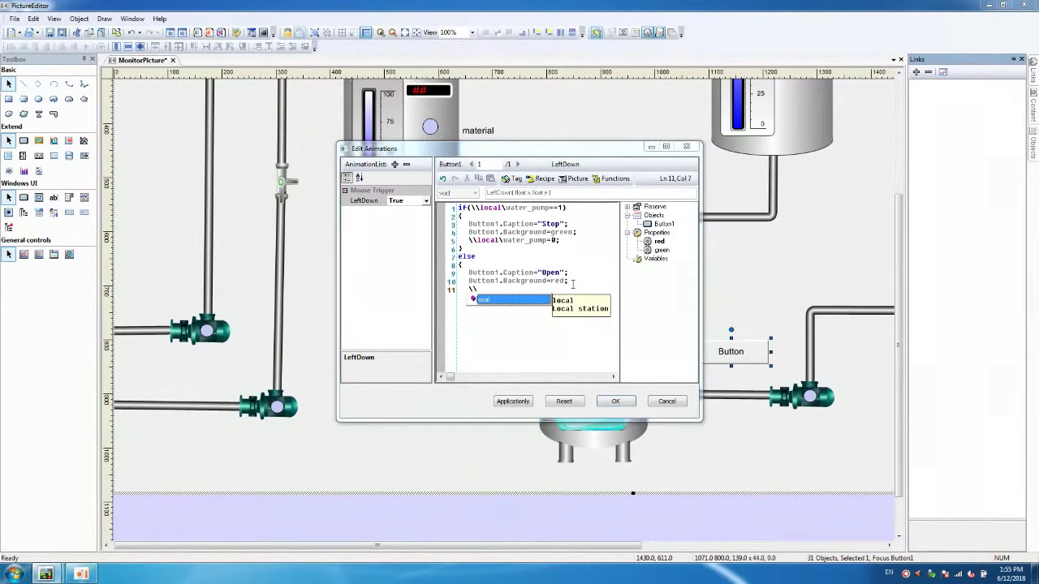
pyautogui.write('localw')
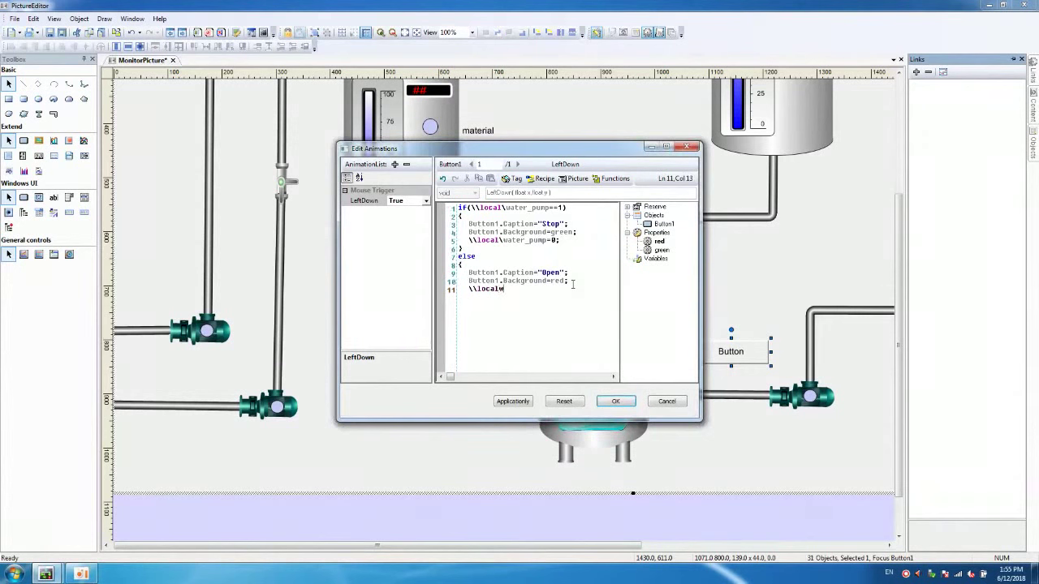
pyautogui.press('BackSpace')
pyautogui.write('\\w')
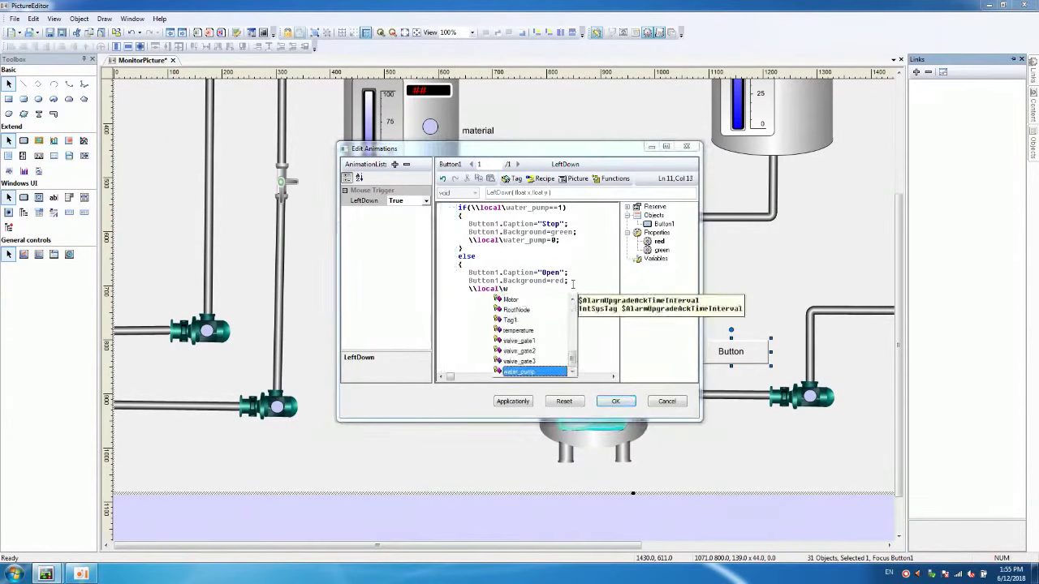
pyautogui.press('Return')
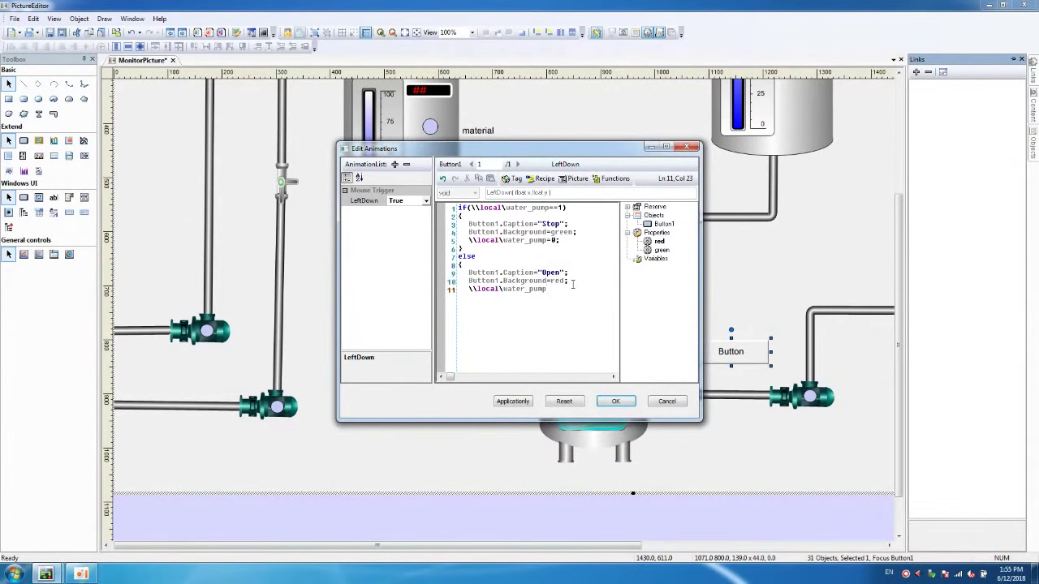
pyautogui.write('=1;')
pyautogui.press('Return')
pyautogui.write('}')
pyautogui.click(519, 402)
pyautogui.click(615, 401)
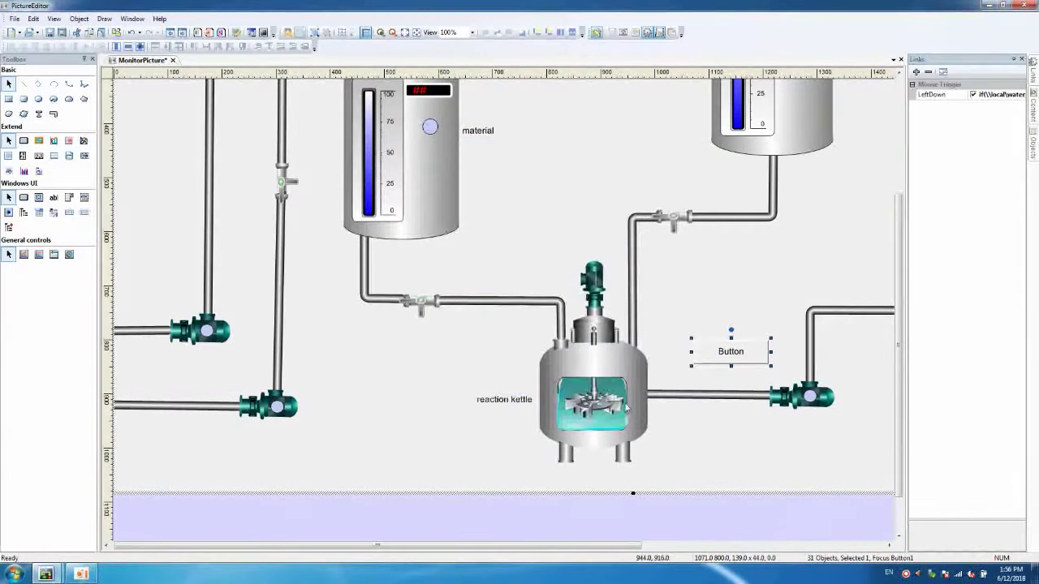
# Draw a second button about 79 x 25 above the valve under the material tank and set its caption to Control
pyautogui.click(23, 140)
pyautogui.moveTo(406, 277); pyautogui.dragTo(427, 270)
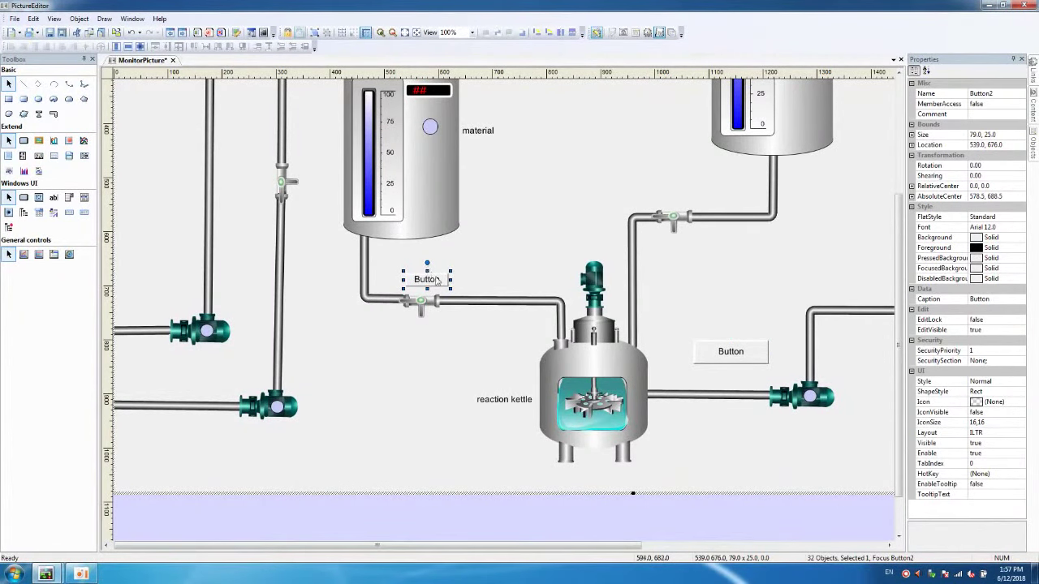
pyautogui.click(999, 300)
pyautogui.click(1000, 299)
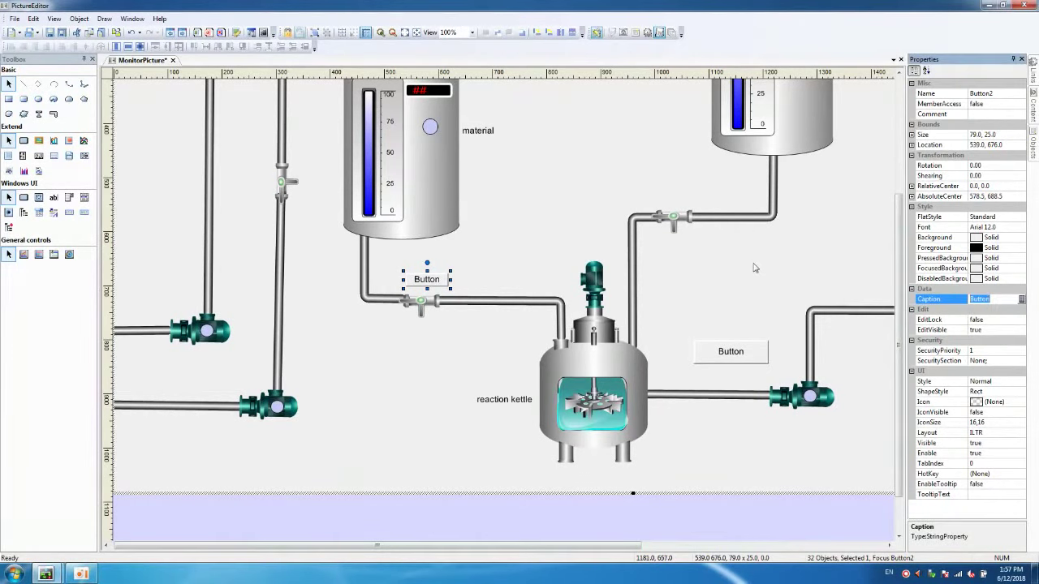
pyautogui.write('Control')
pyautogui.click(489, 262)
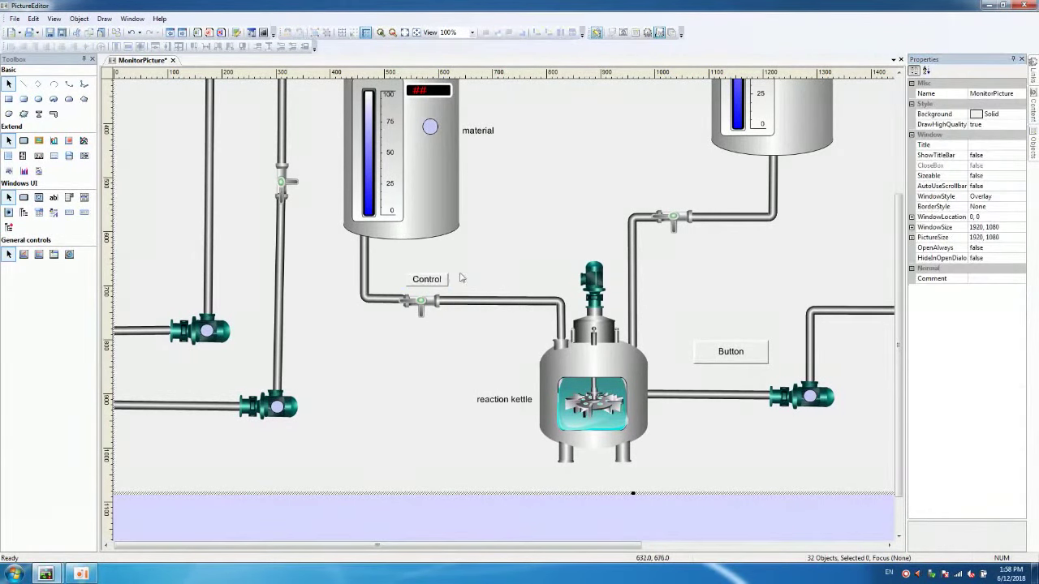
# Add a PushButton value-input link to the Control button with a Discrete expression on \\local\valve_gate1
pyautogui.click(436, 281)
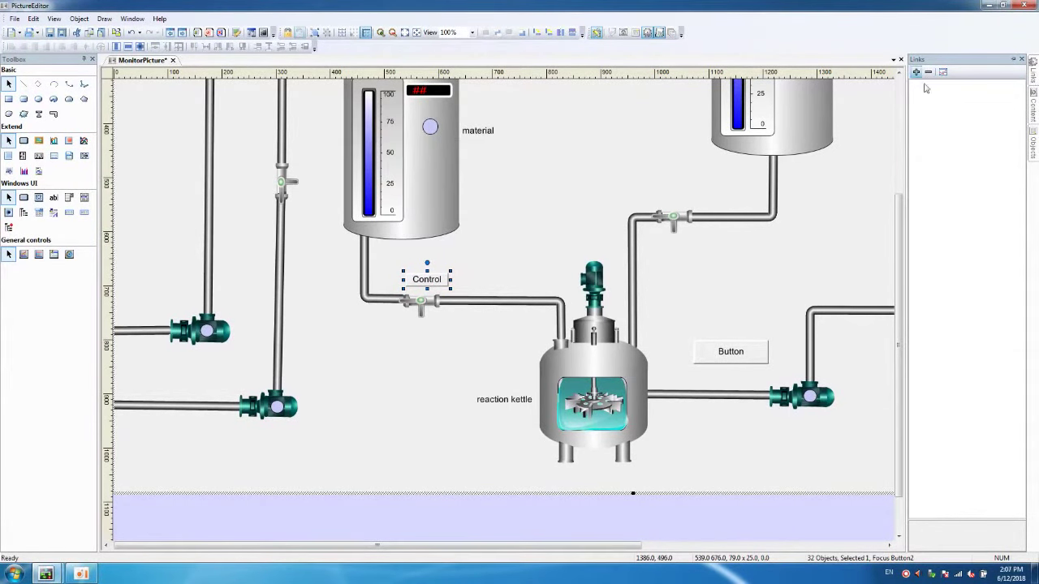
pyautogui.click(915, 71)
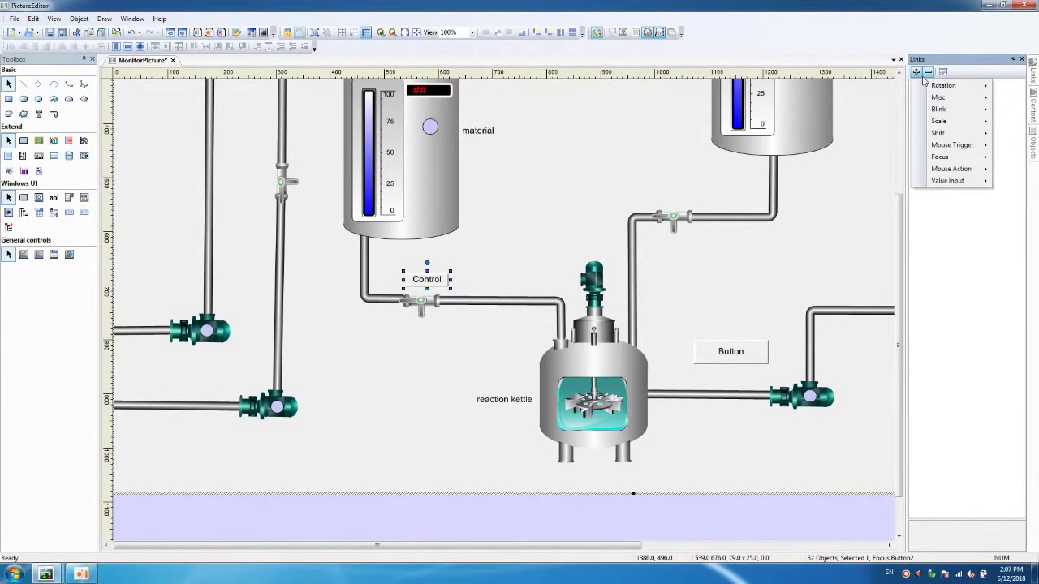
pyautogui.moveTo(938, 182)
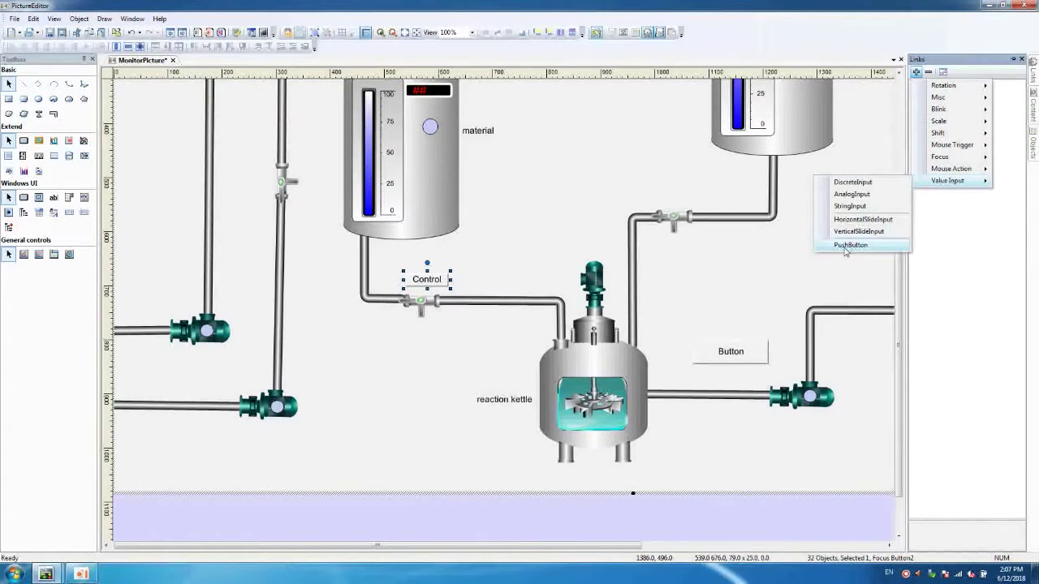
pyautogui.click(889, 246)
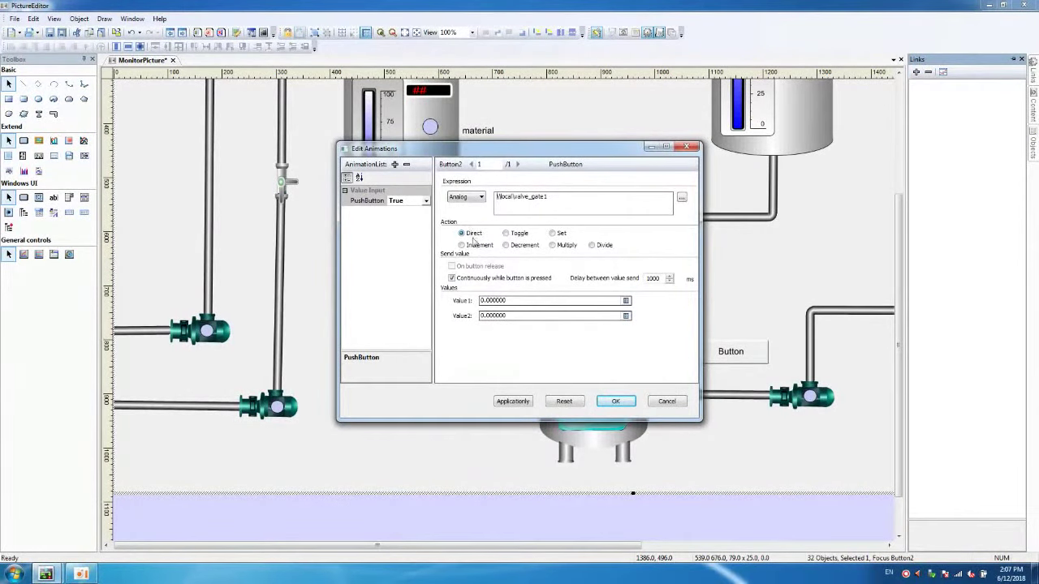
pyautogui.click(482, 197)
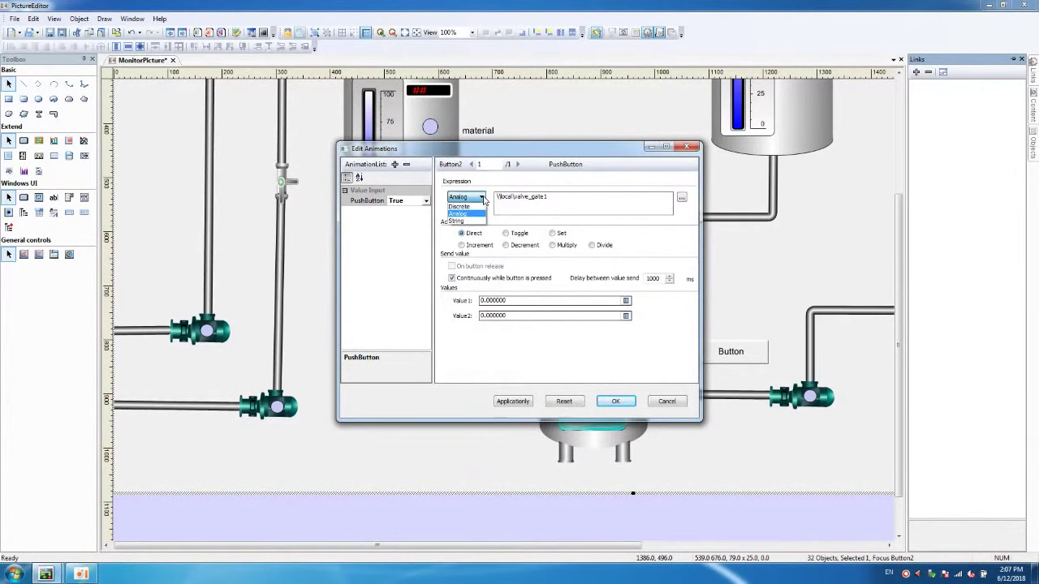
pyautogui.click(460, 207)
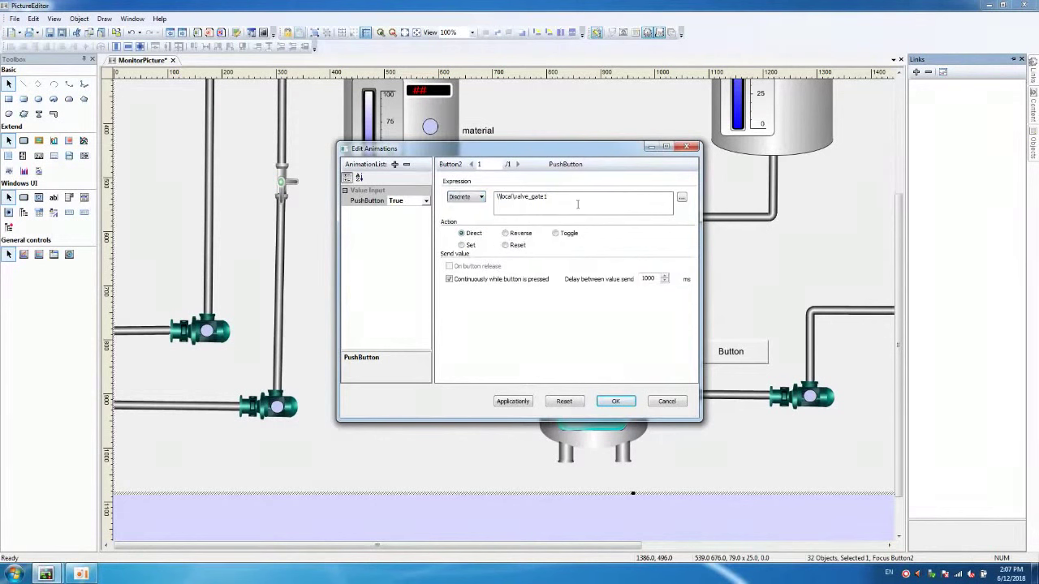
# Set the PushButton action to Toggle with the value sent on button release, and apply the link
pyautogui.click(555, 235)
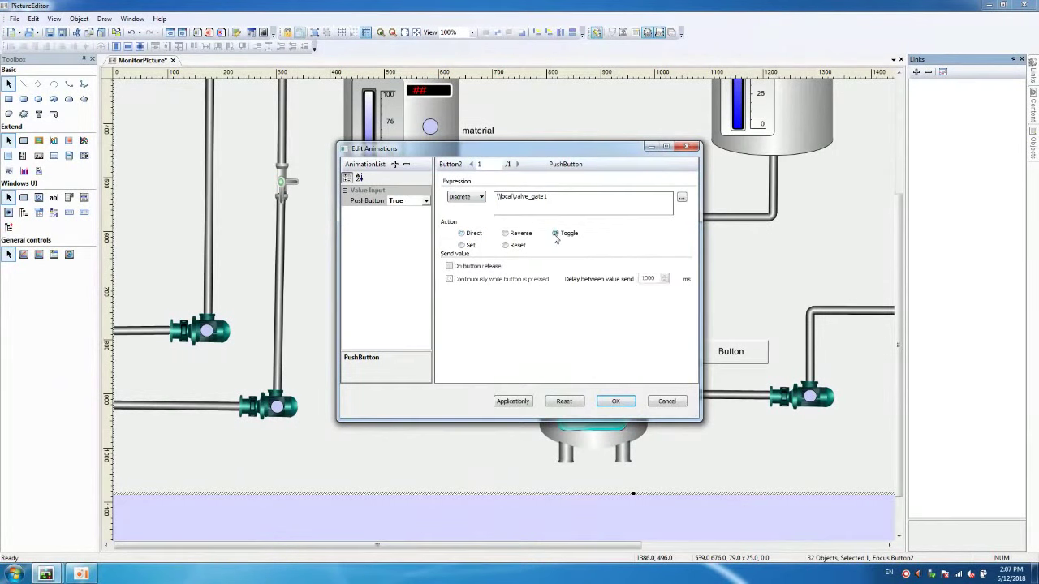
pyautogui.click(465, 270)
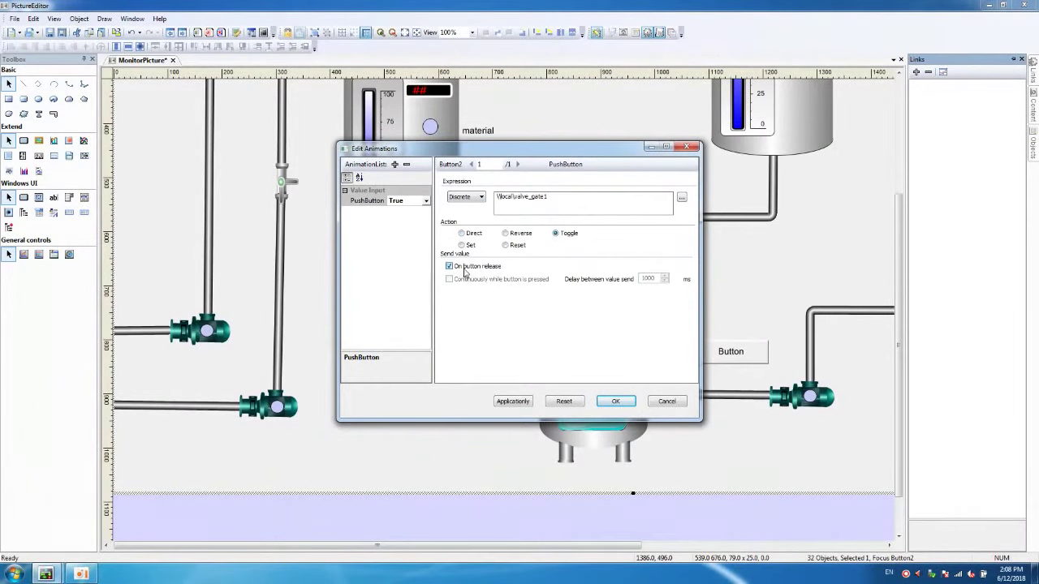
pyautogui.click(615, 401)
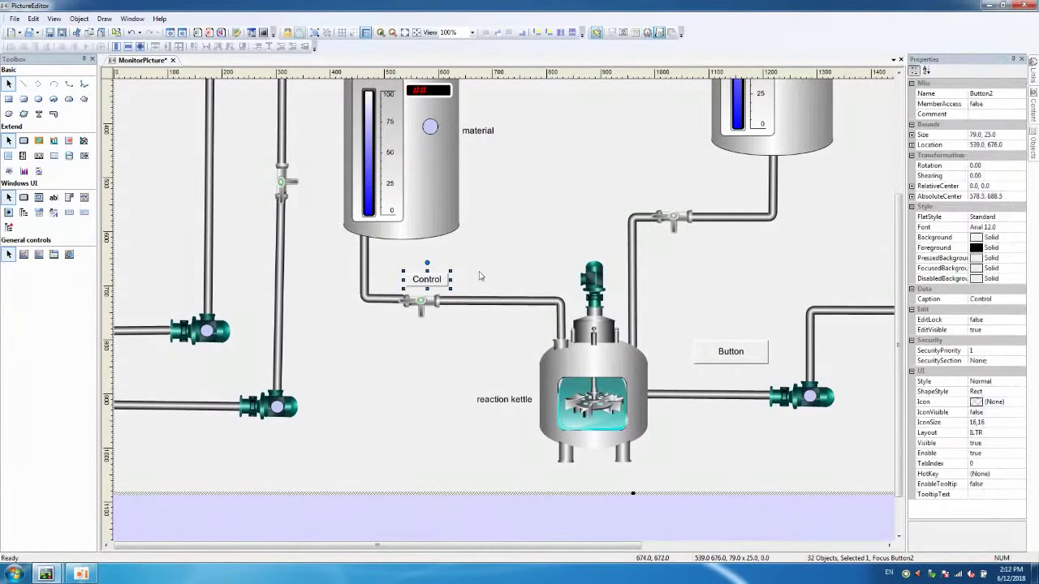
# Open the tank graph model from the TrainingProject application for editing
pyautogui.click(13, 21)
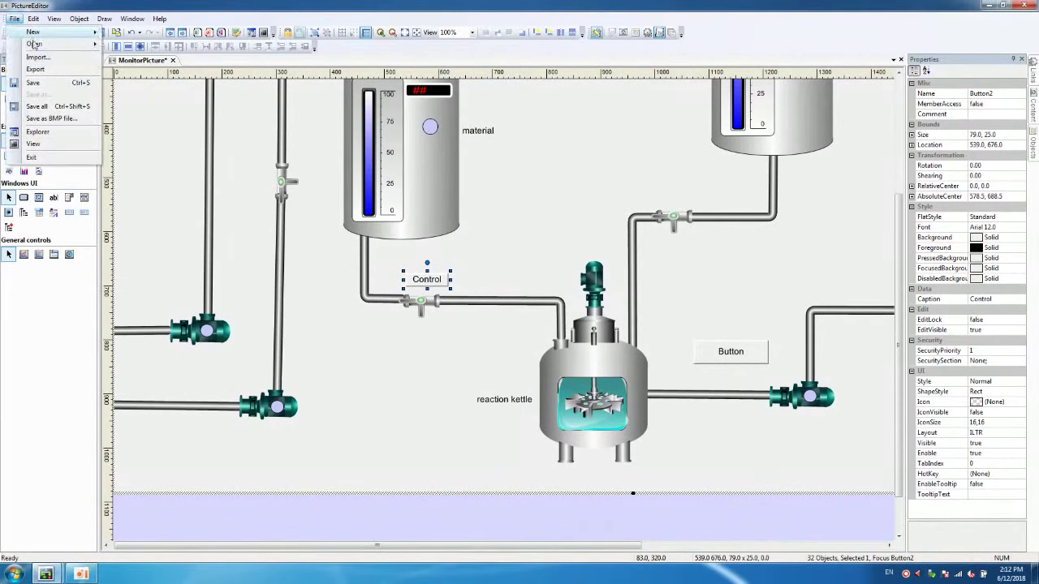
pyautogui.moveTo(69, 47)
pyautogui.click(132, 62)
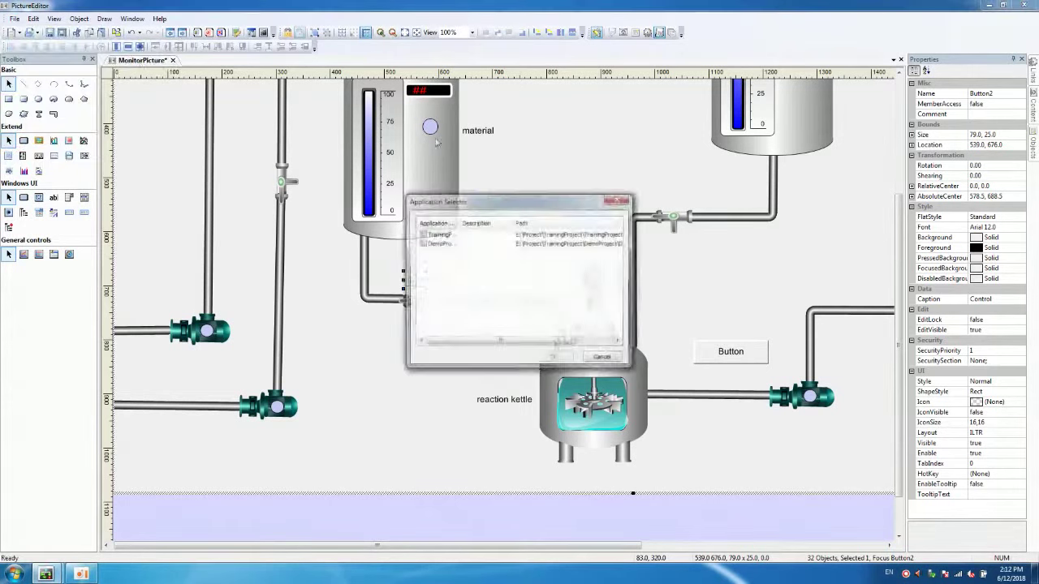
pyautogui.click(439, 234)
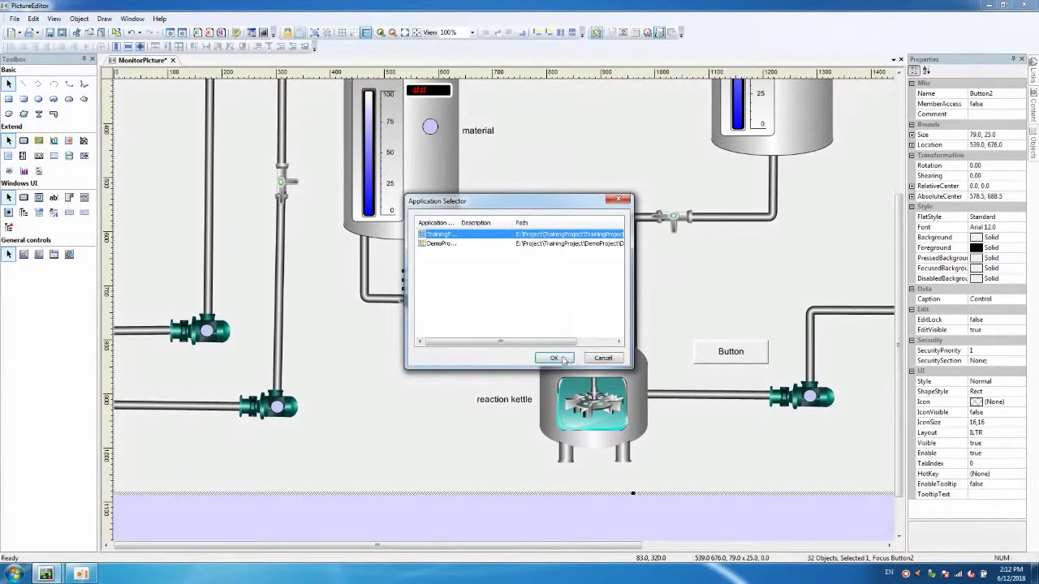
pyautogui.click(564, 359)
pyautogui.click(421, 233)
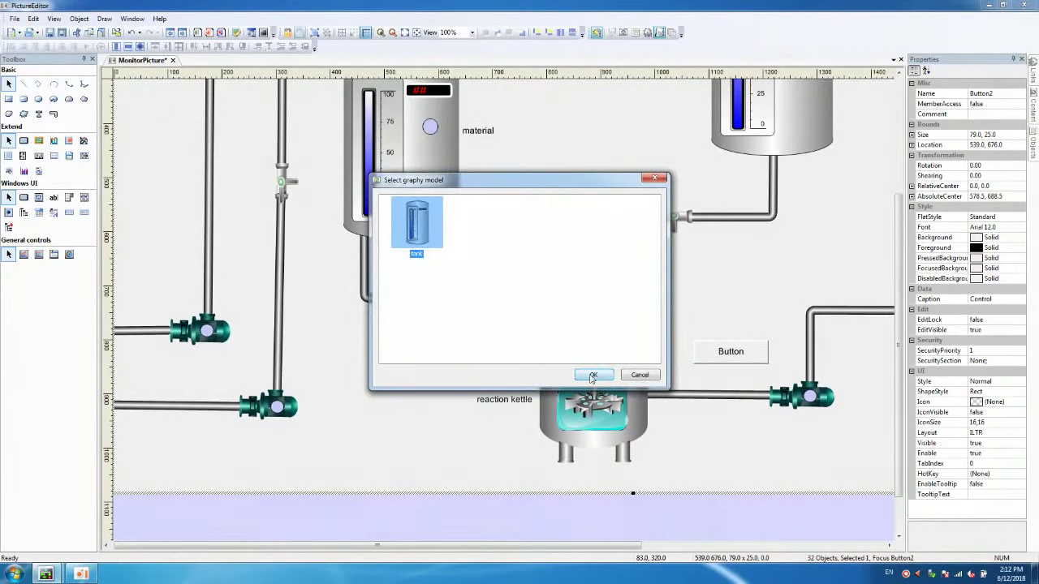
pyautogui.click(592, 374)
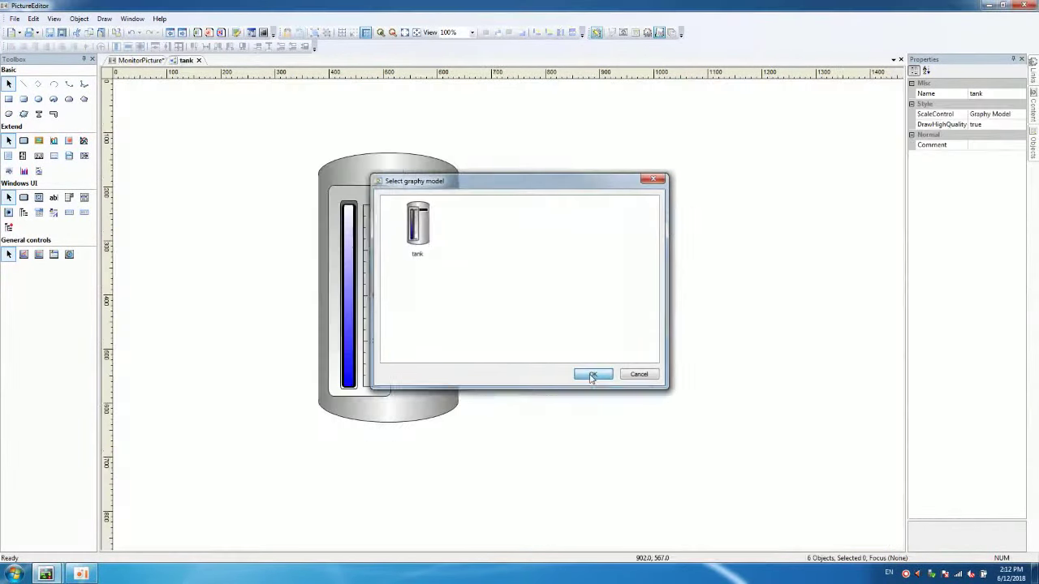
# Set EnableTooltip to true for the level gauge inside the tank model
pyautogui.click(366, 291)
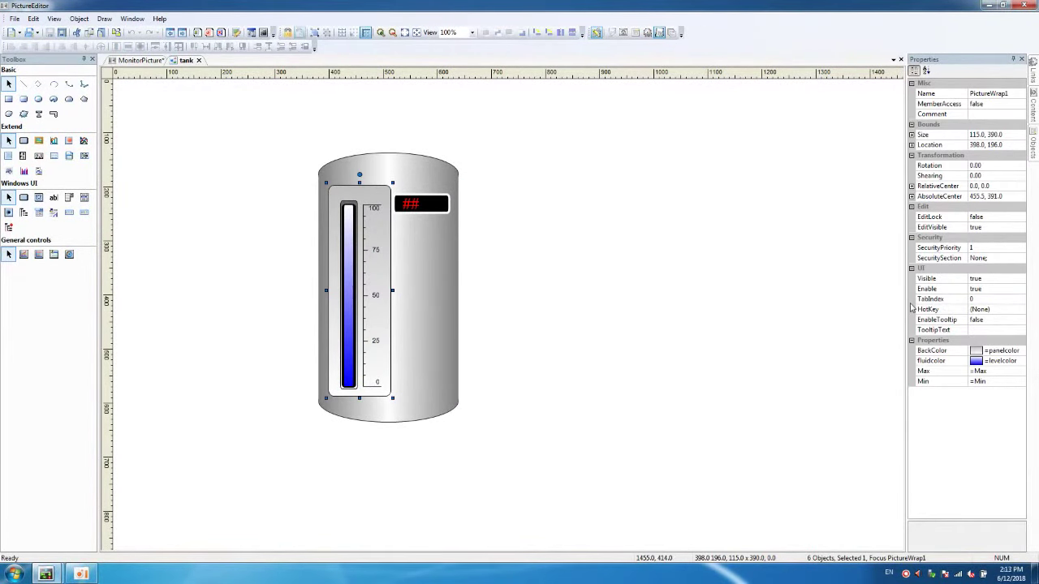
pyautogui.click(988, 322)
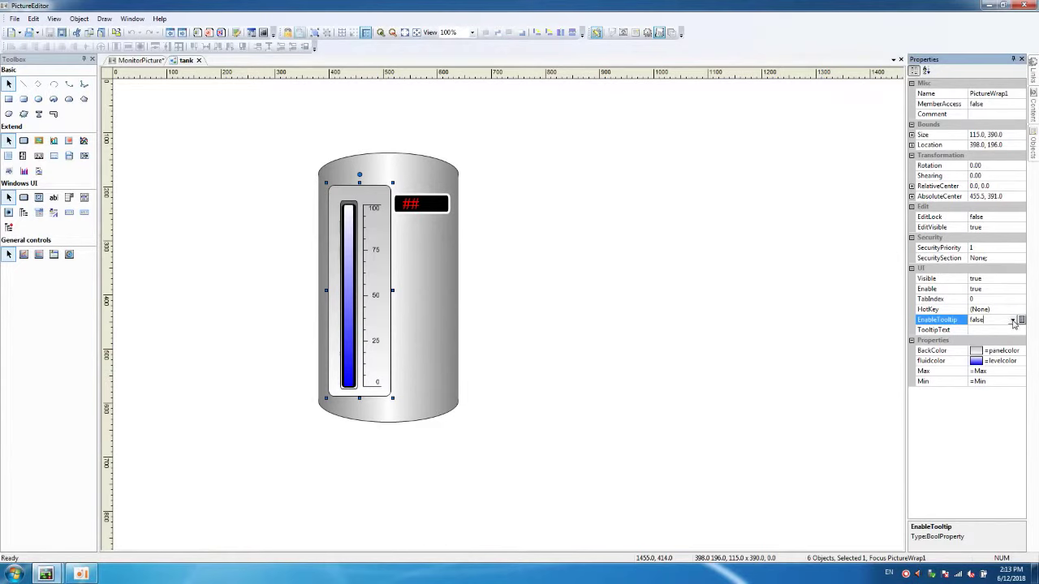
pyautogui.click(1012, 322)
pyautogui.click(979, 334)
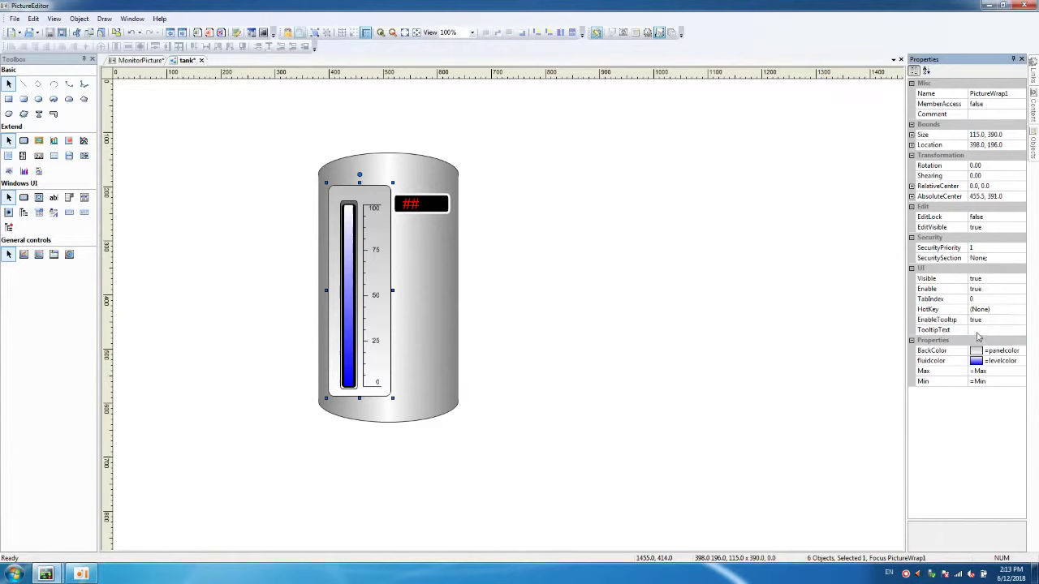
# Add a Tooltip mouse-action link to the level gauge and replace its expression with the text "Current level height: "
pyautogui.click(1035, 75)
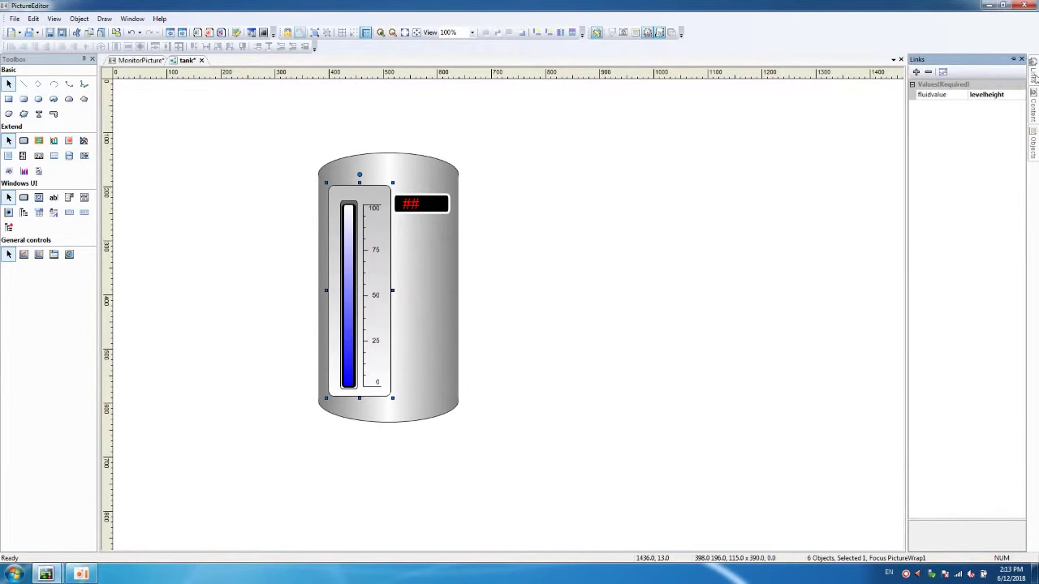
pyautogui.click(916, 71)
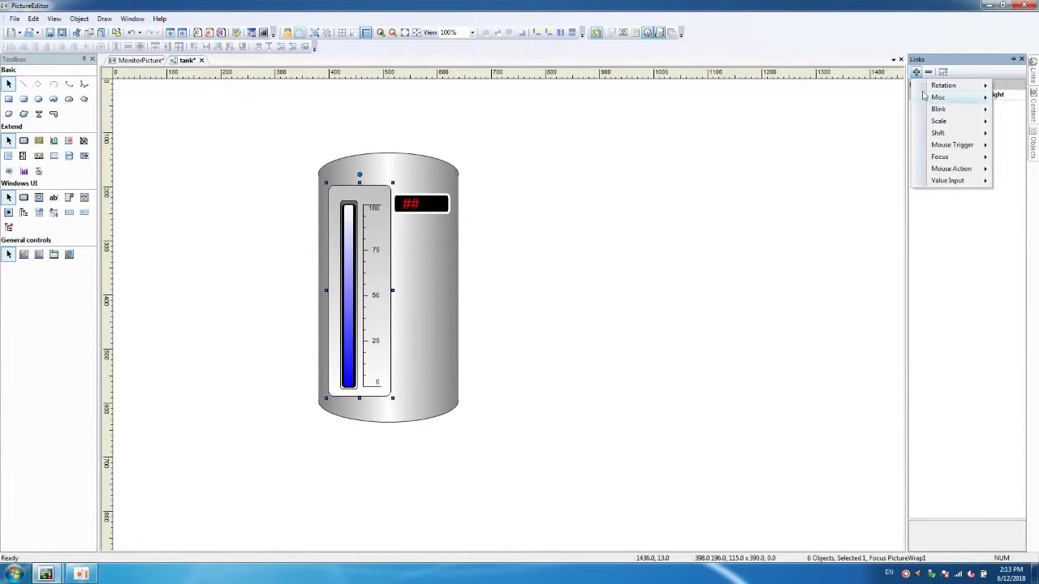
pyautogui.moveTo(953, 169)
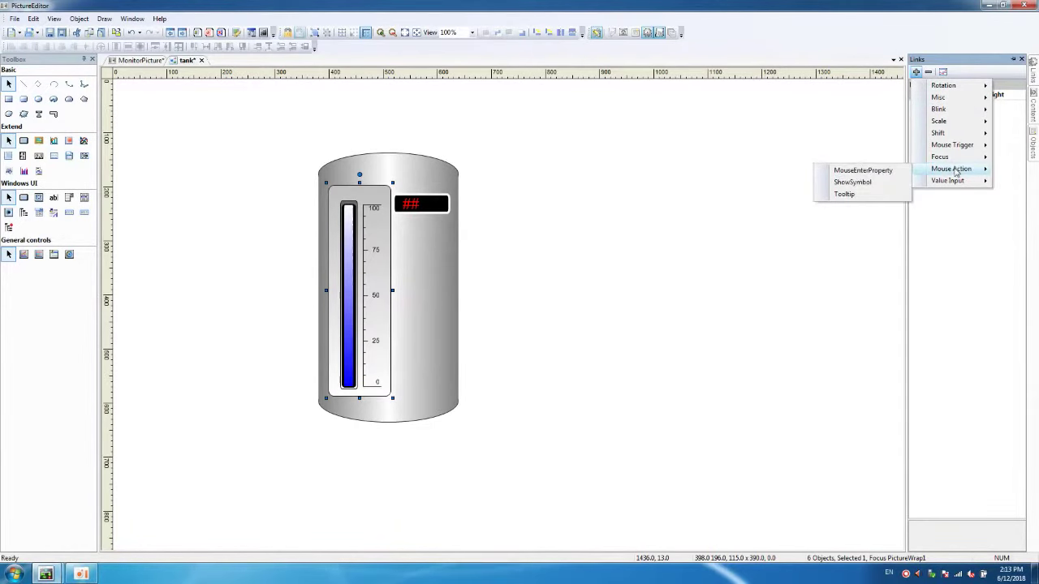
pyautogui.click(843, 196)
pyautogui.moveTo(575, 196); pyautogui.dragTo(468, 189)
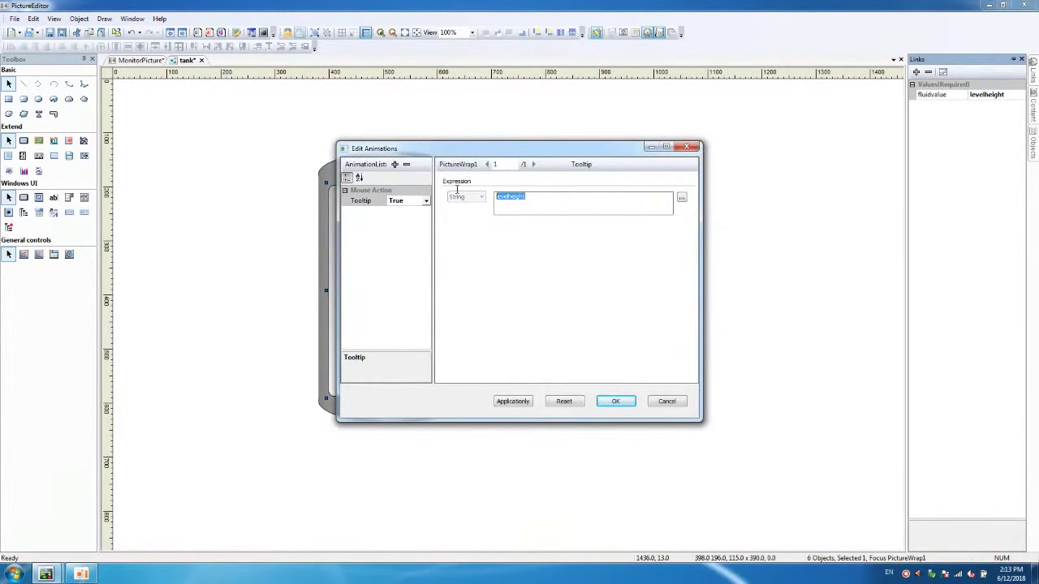
pyautogui.press('BackSpace')
pyautogui.write('"Current level heigh')
# Append the levelheight tag to the tooltip expression and apply the link
pyautogui.click(682, 199)
pyautogui.click(371, 177)
pyautogui.click(506, 203)
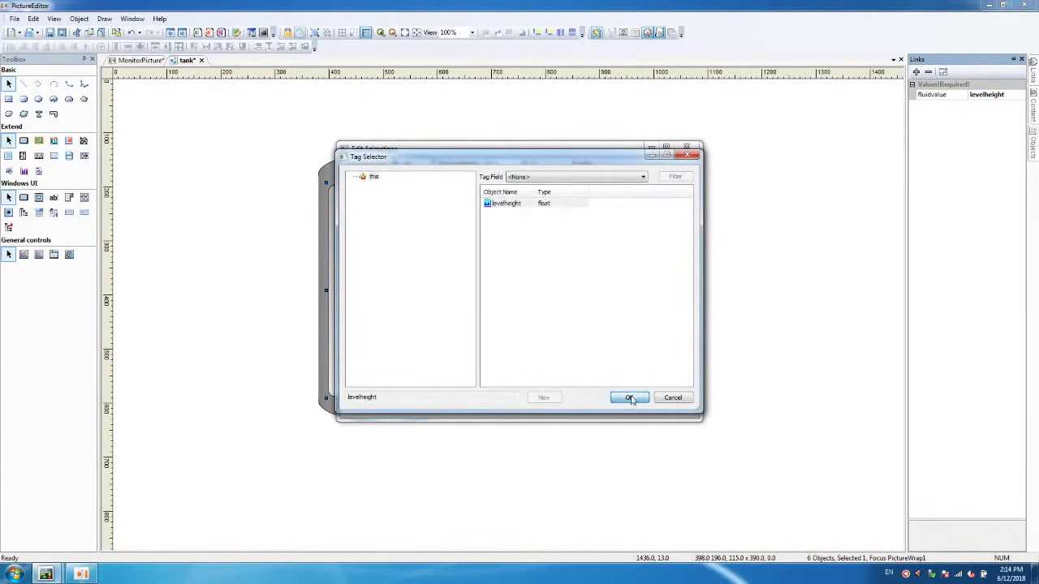
pyautogui.click(629, 397)
pyautogui.click(615, 401)
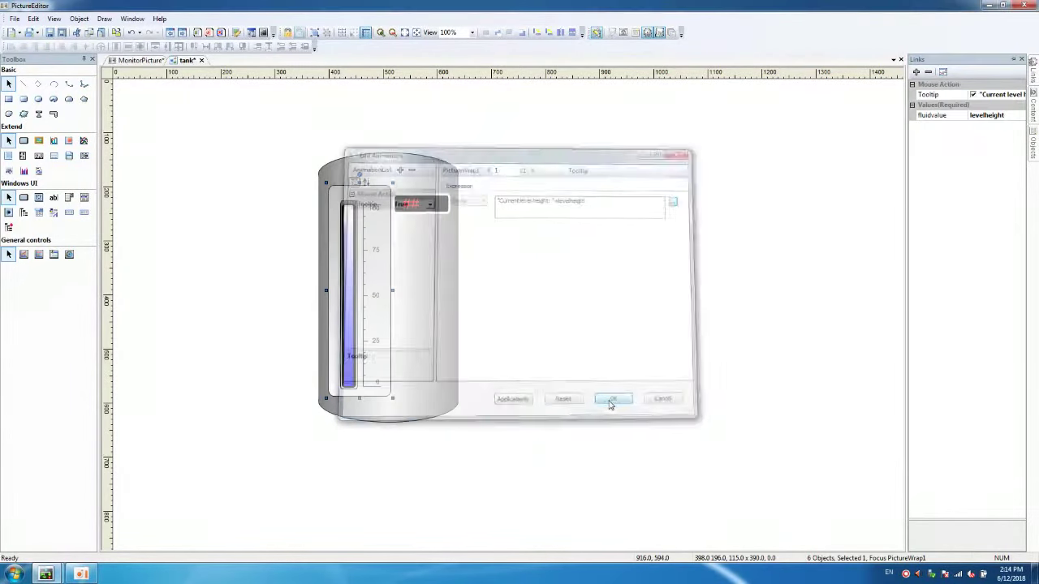
# Save the tank model and close it to return to MonitorPicture
pyautogui.click(517, 300)
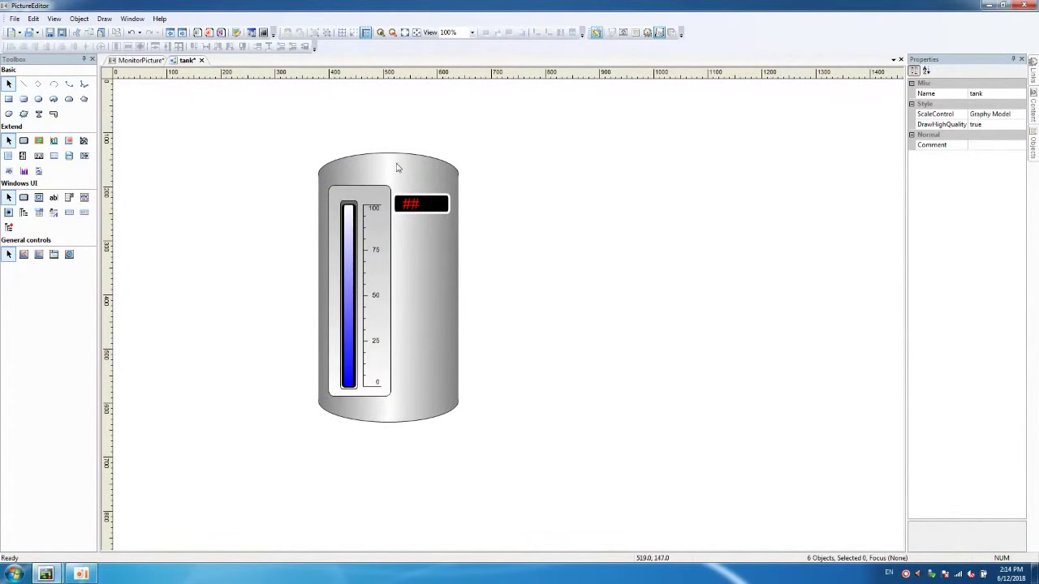
pyautogui.click(62, 34)
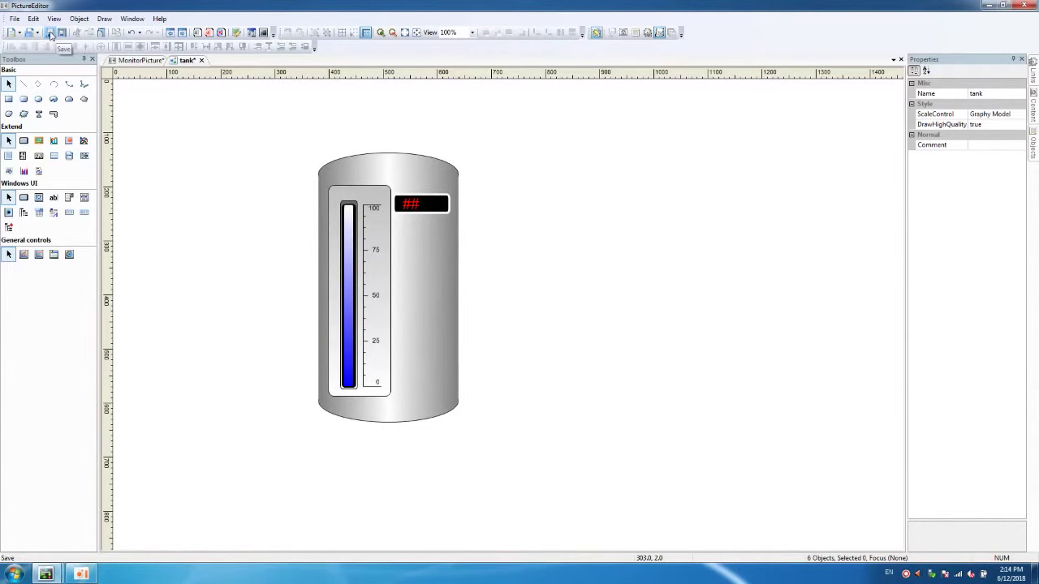
pyautogui.click(198, 61)
# Select the catalyzer tank in MonitorPicture and save the picture
pyautogui.click(718, 180)
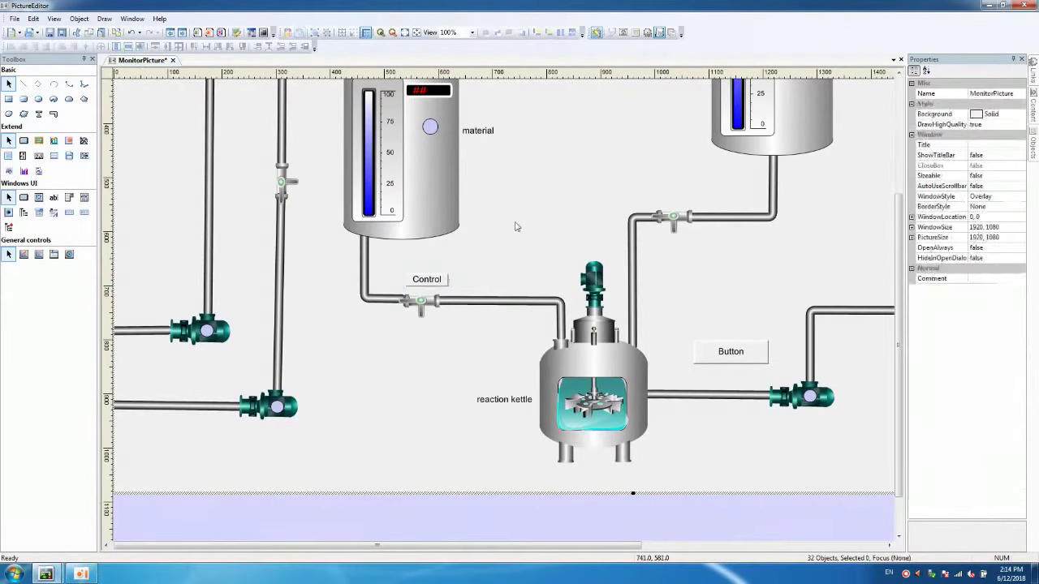
pyautogui.moveTo(902, 237); pyautogui.dragTo(897, 120)
pyautogui.click(745, 229)
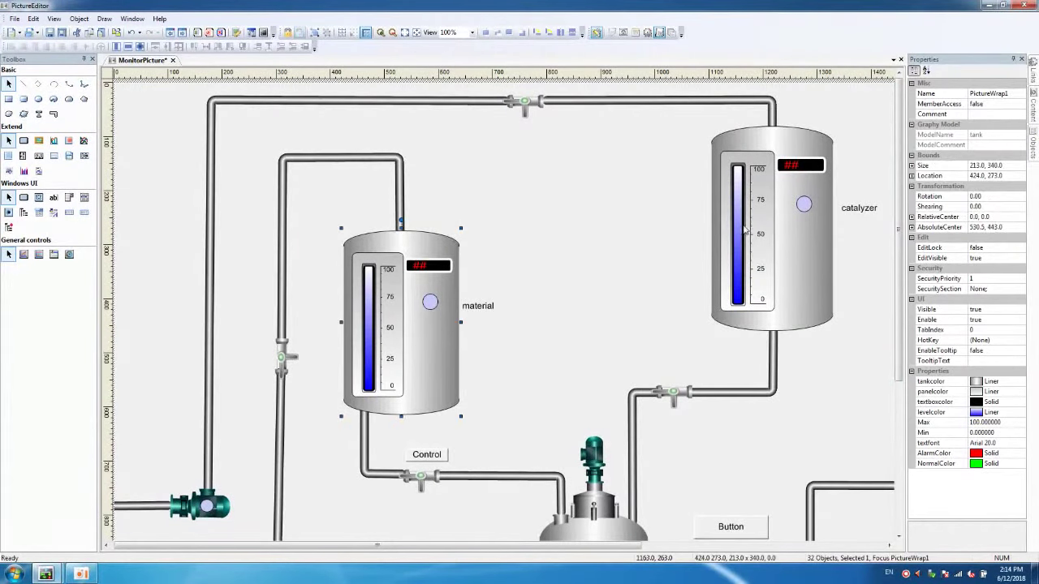
pyautogui.click(61, 34)
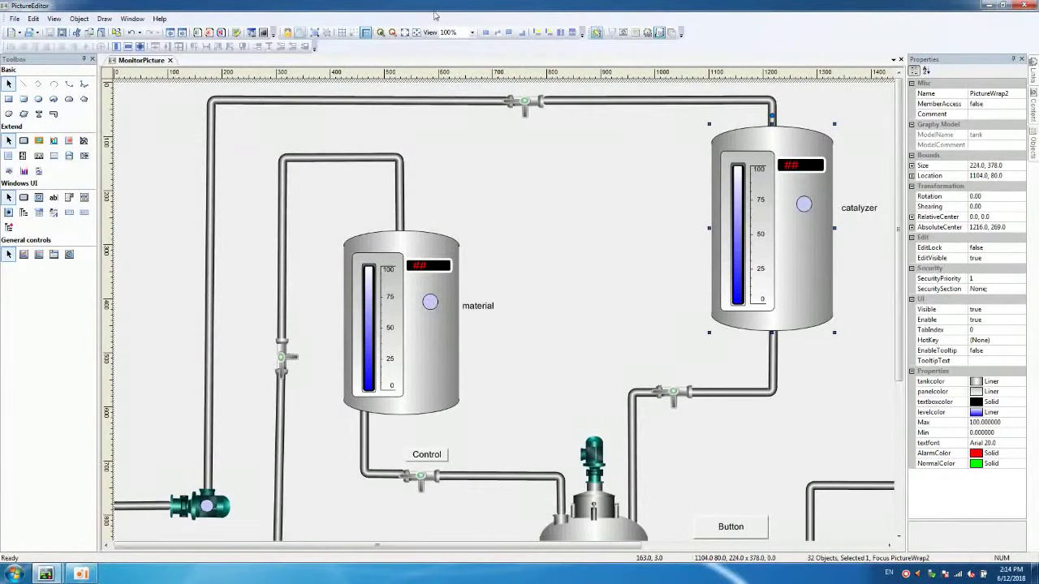